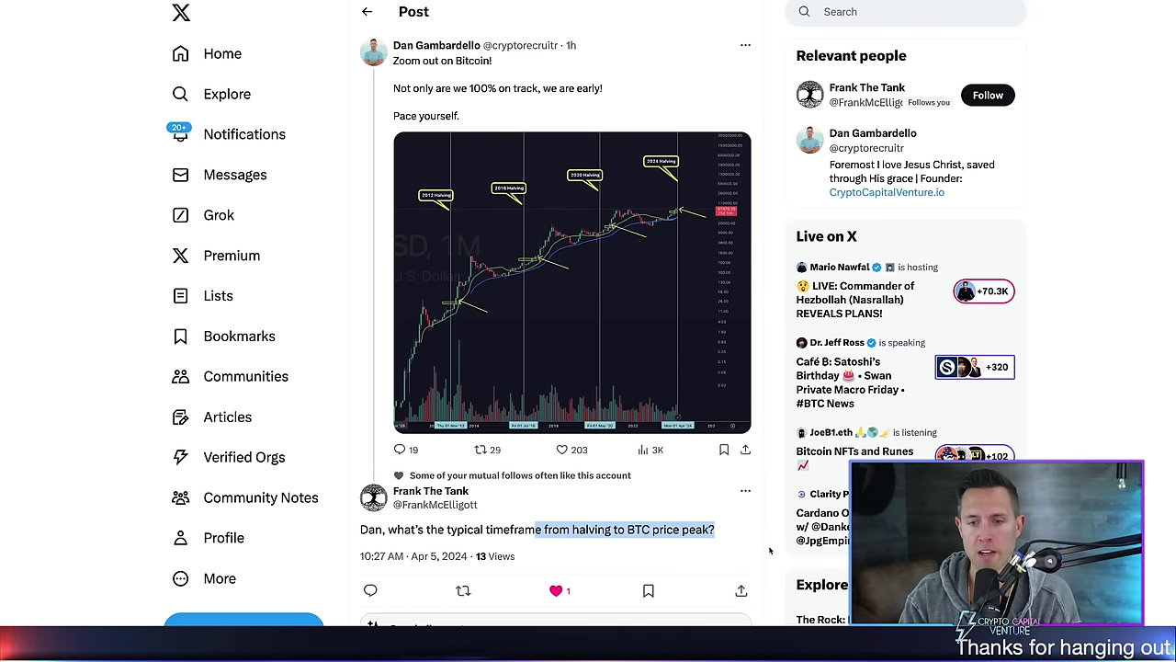
Highlight the post's question about the timeframe from halving to BTC price peak and switch to the monthly BTCUSD chart in TradingView.
left_click(611, 538)
left_click_drag(428, 531, 722, 530)
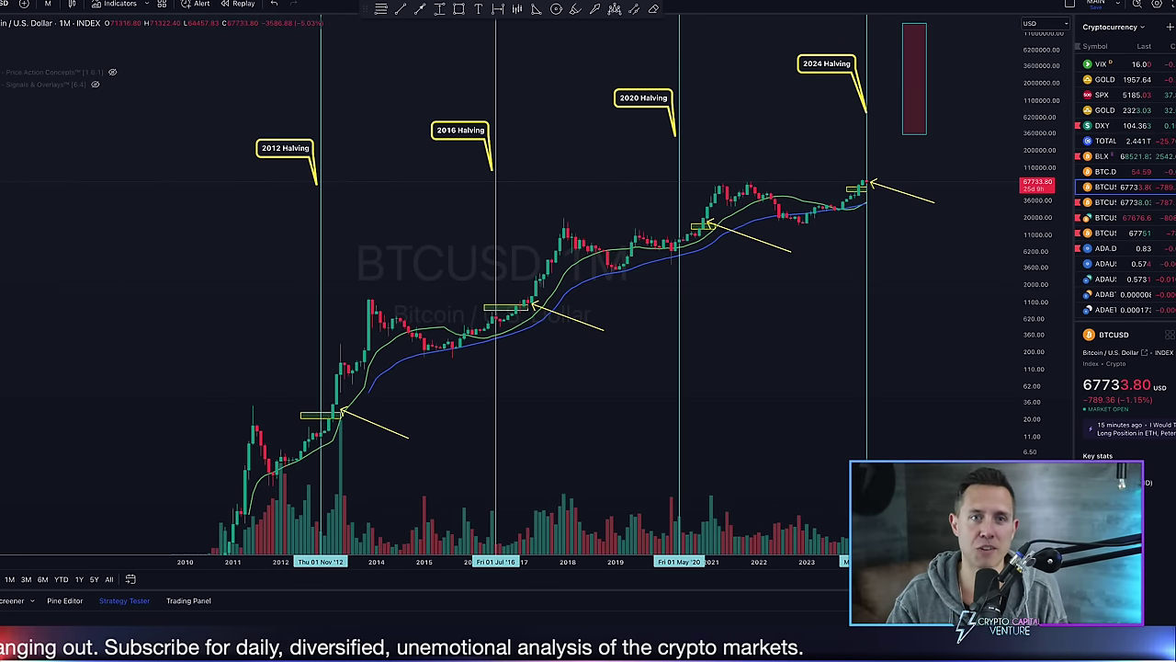
left_click(404, 1)
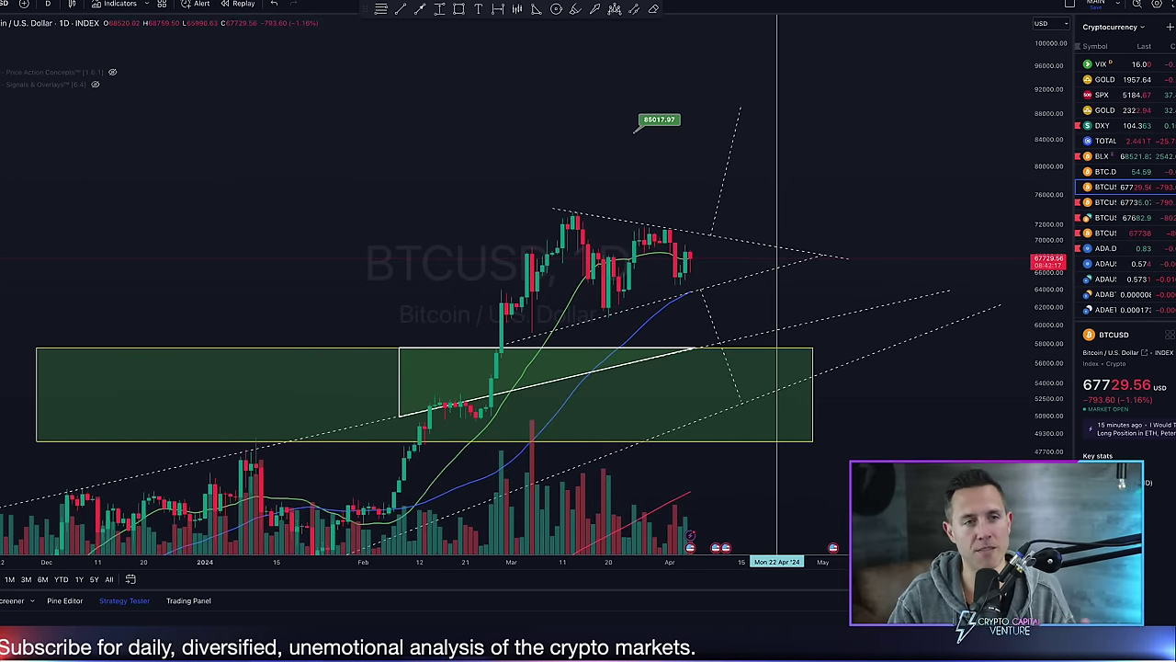
left_click(588, 1)
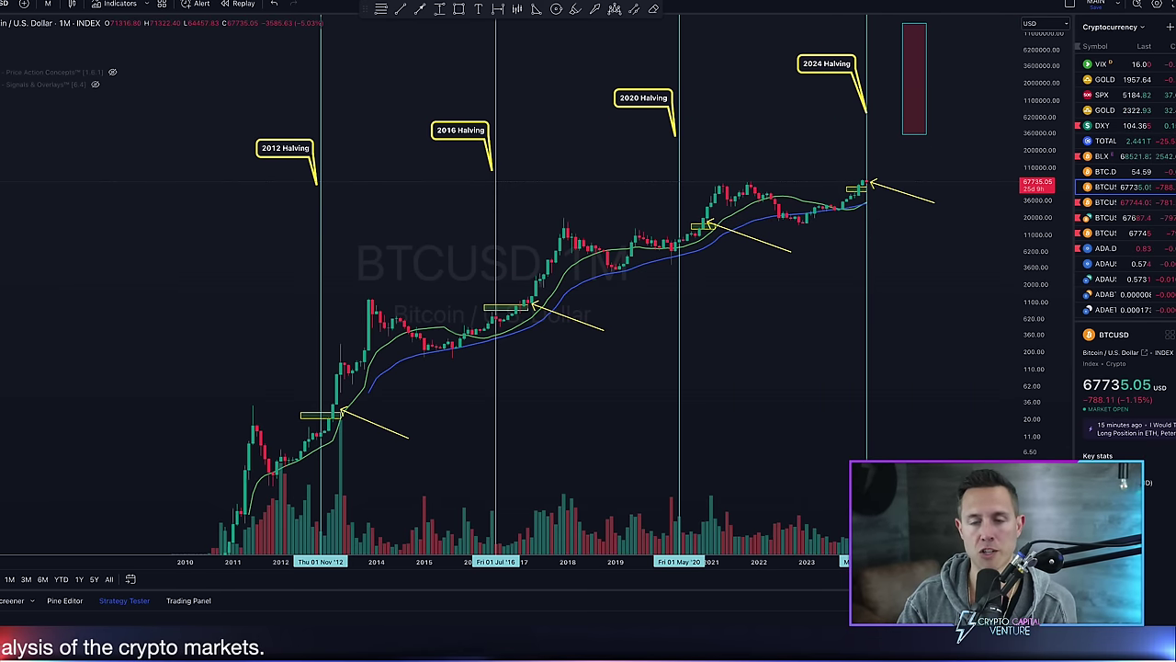
Draw a date range from the 2012 halving line at November 2012 to the price peak in November 2013.
left_click(2, 92)
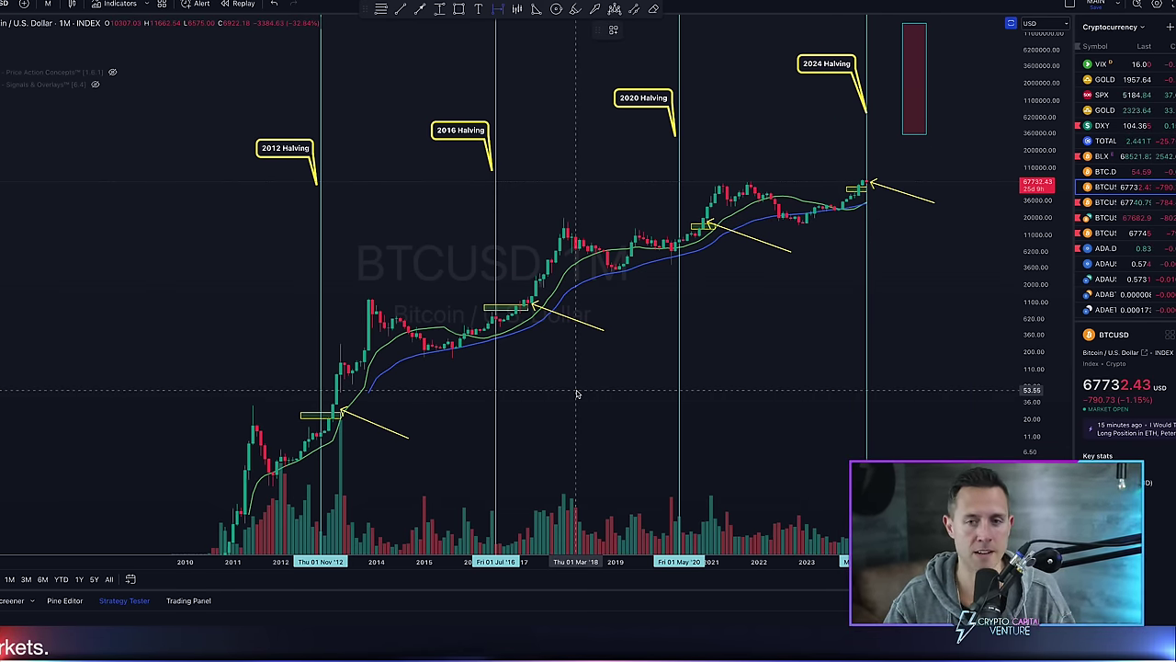
left_click(320, 261)
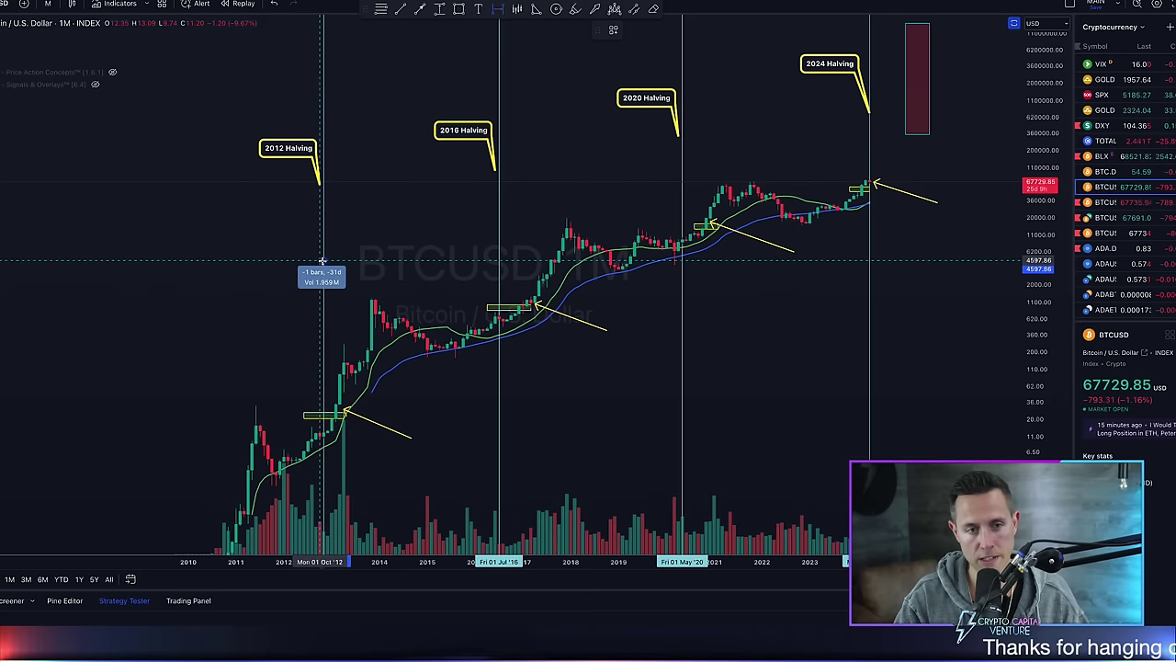
left_click(371, 261)
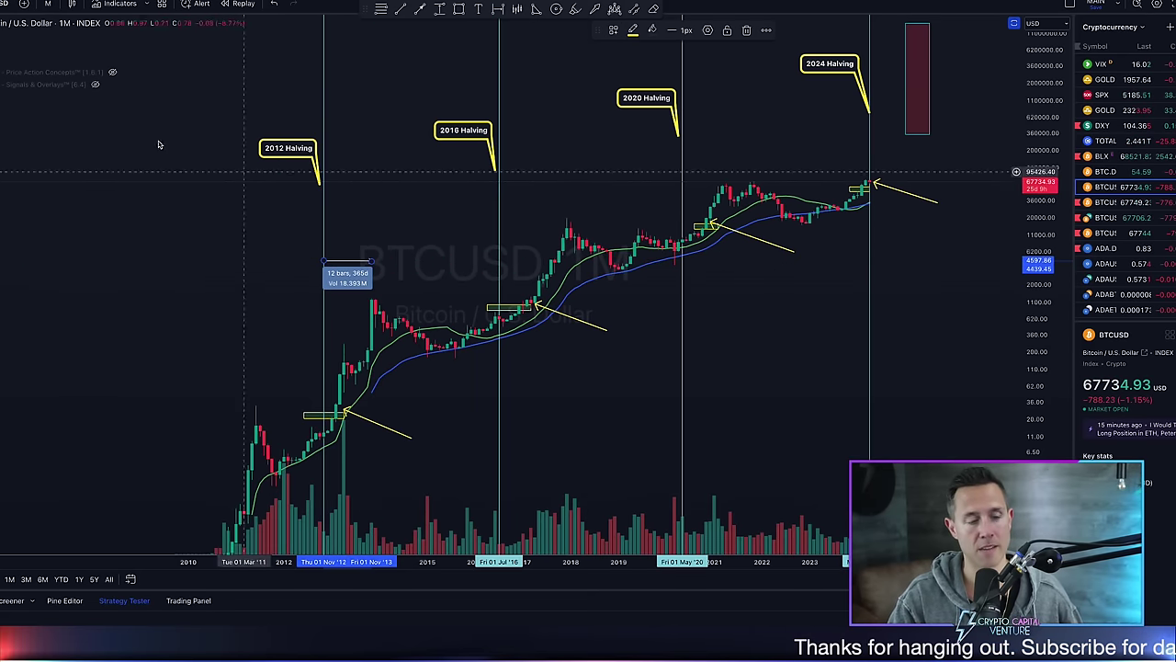
Draw date ranges from the 2016 halving line to the December 2017 peak and from the 2020 halving line to the November 2021 peak.
left_click(497, 9)
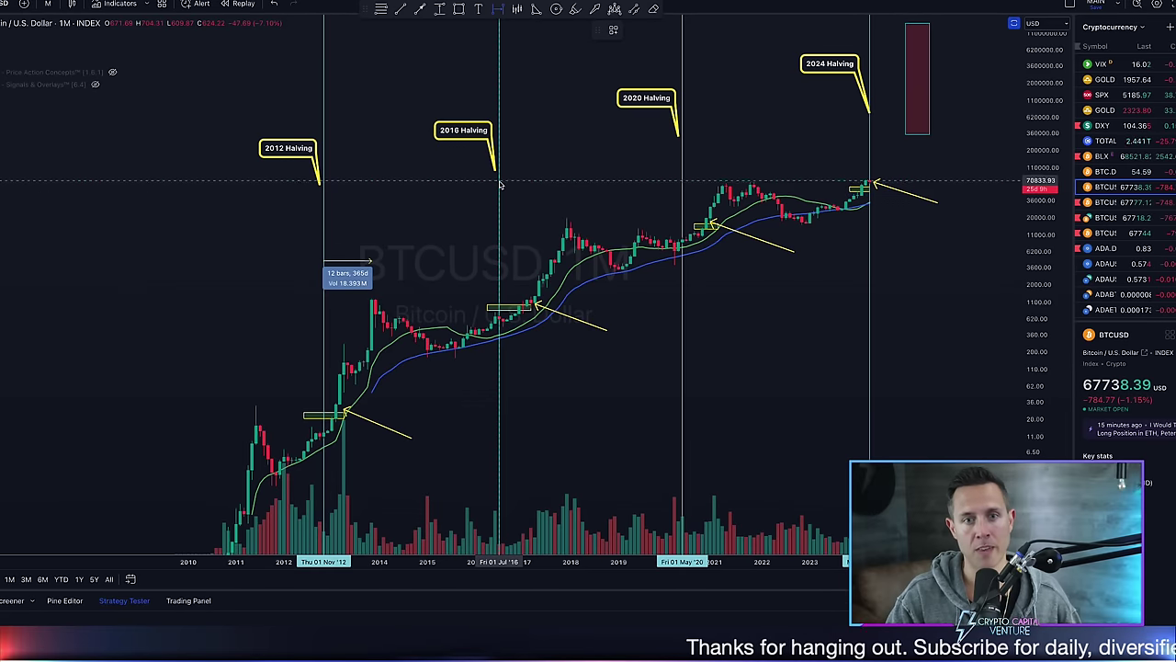
left_click(499, 183)
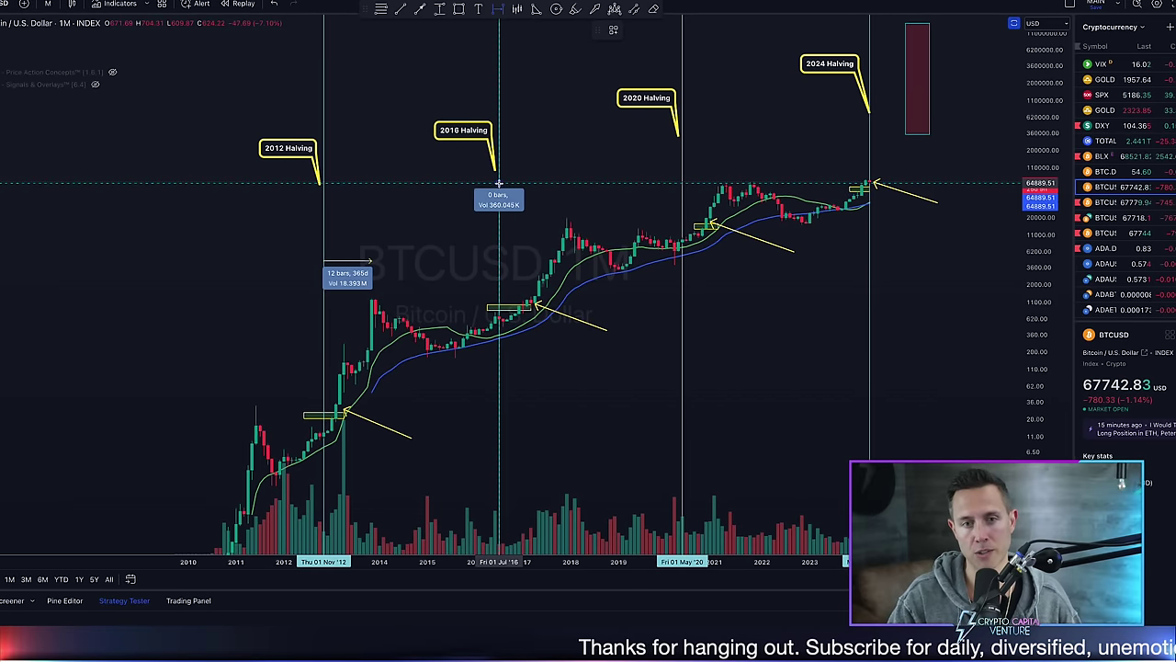
left_click(566, 184)
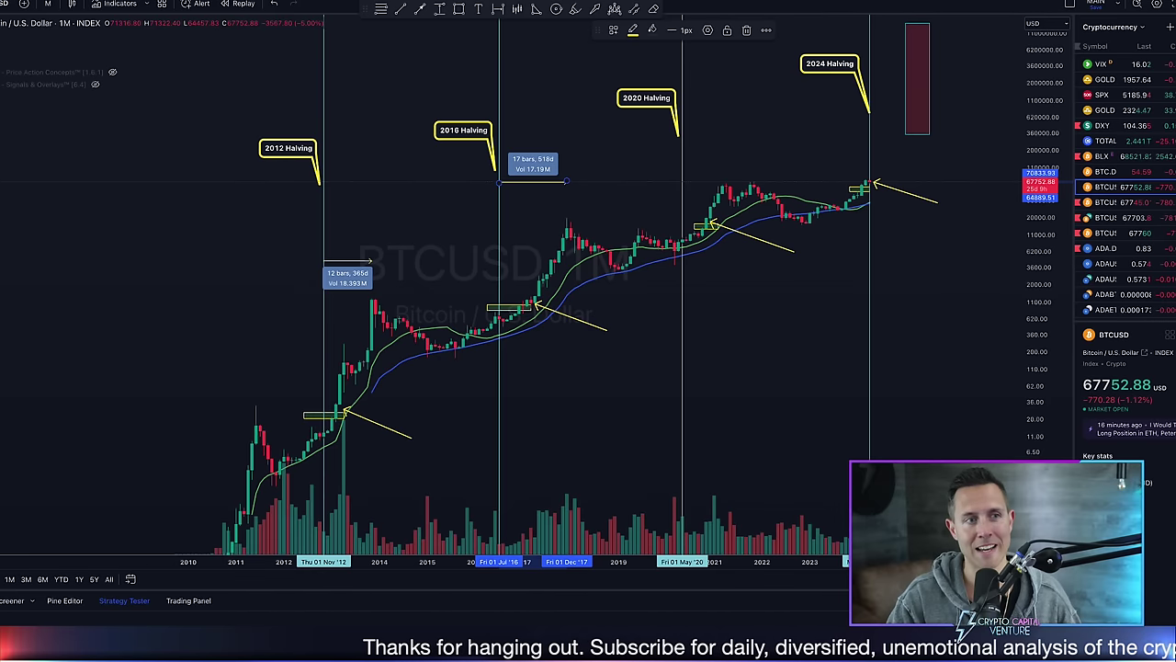
left_click(682, 143)
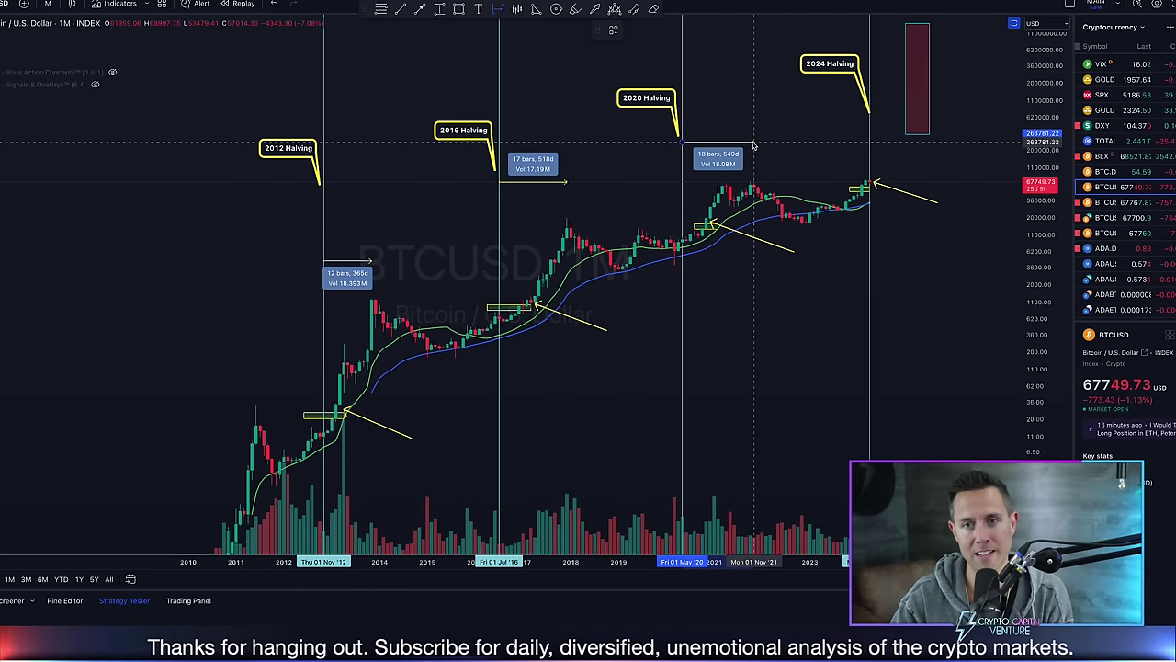
left_click(754, 142)
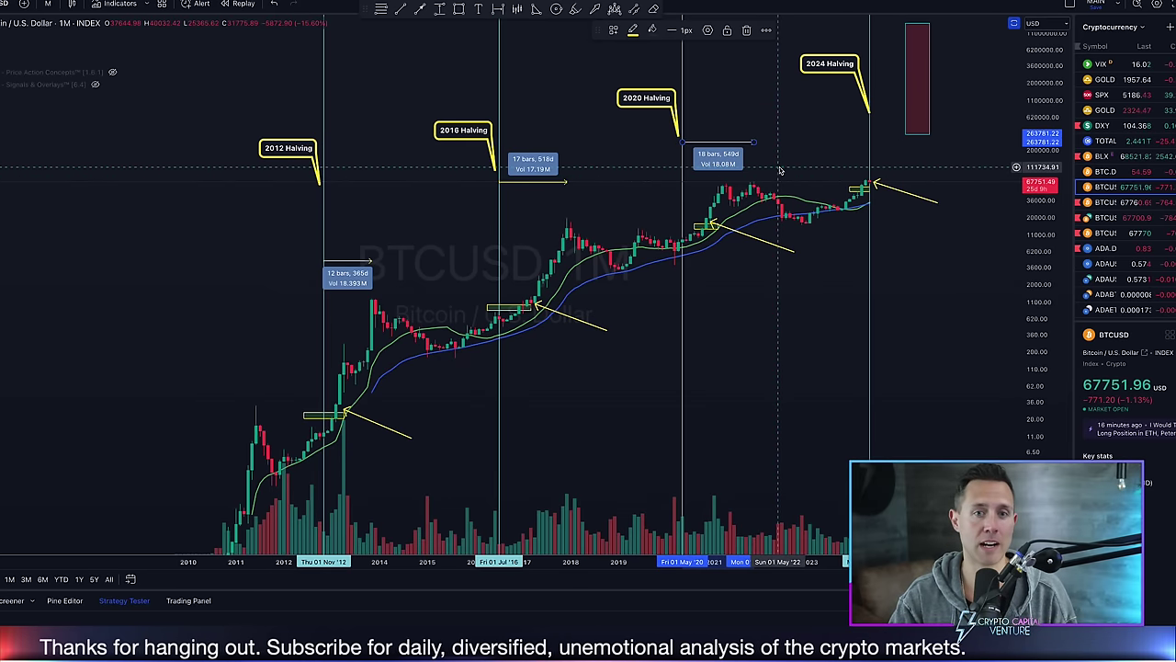
Draw a date range from the 2024 halving line at April 2024 to the far edge of the red target box at July 2025.
left_click_drag(722, 192, 691, 214)
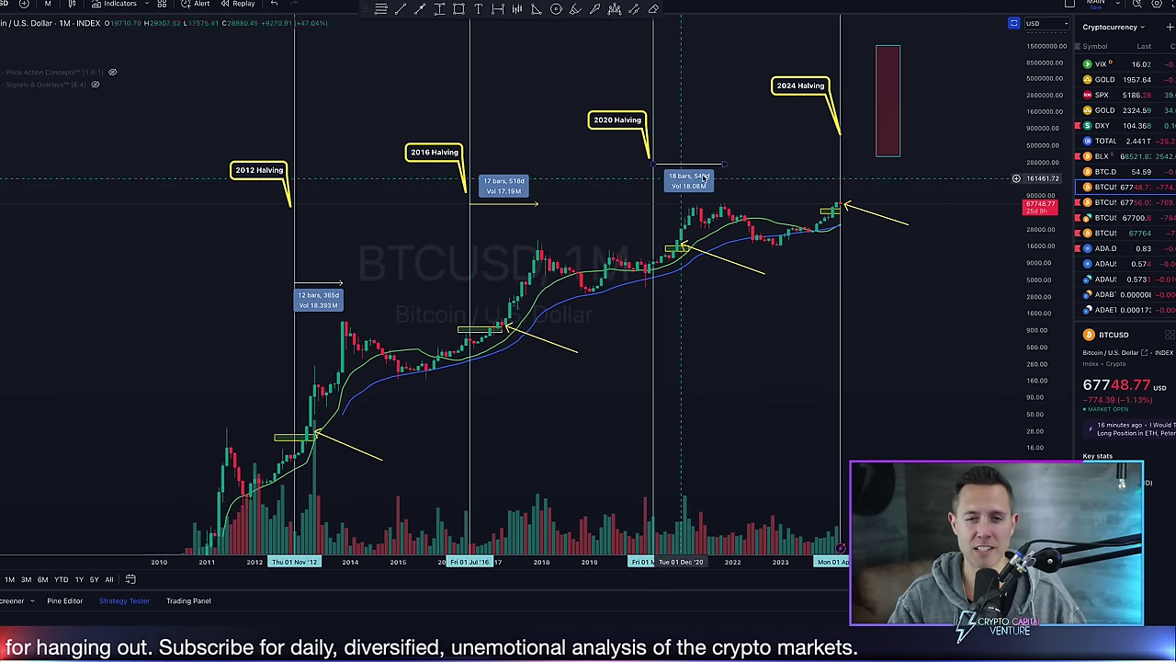
left_click_drag(765, 162, 635, 206)
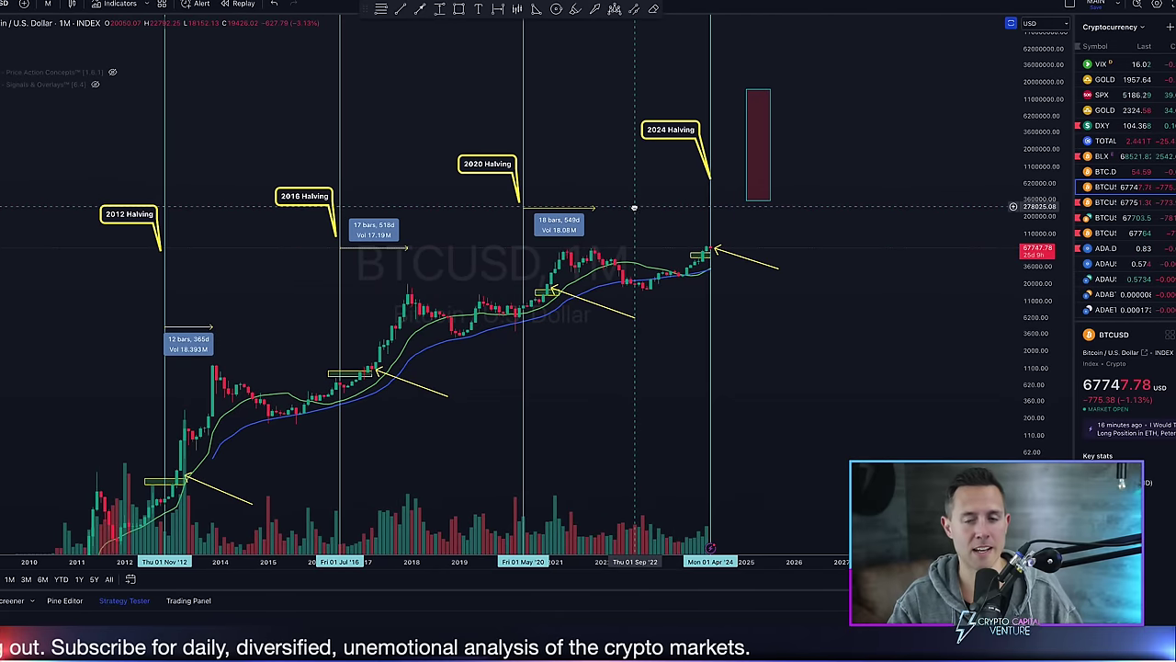
left_click(711, 107)
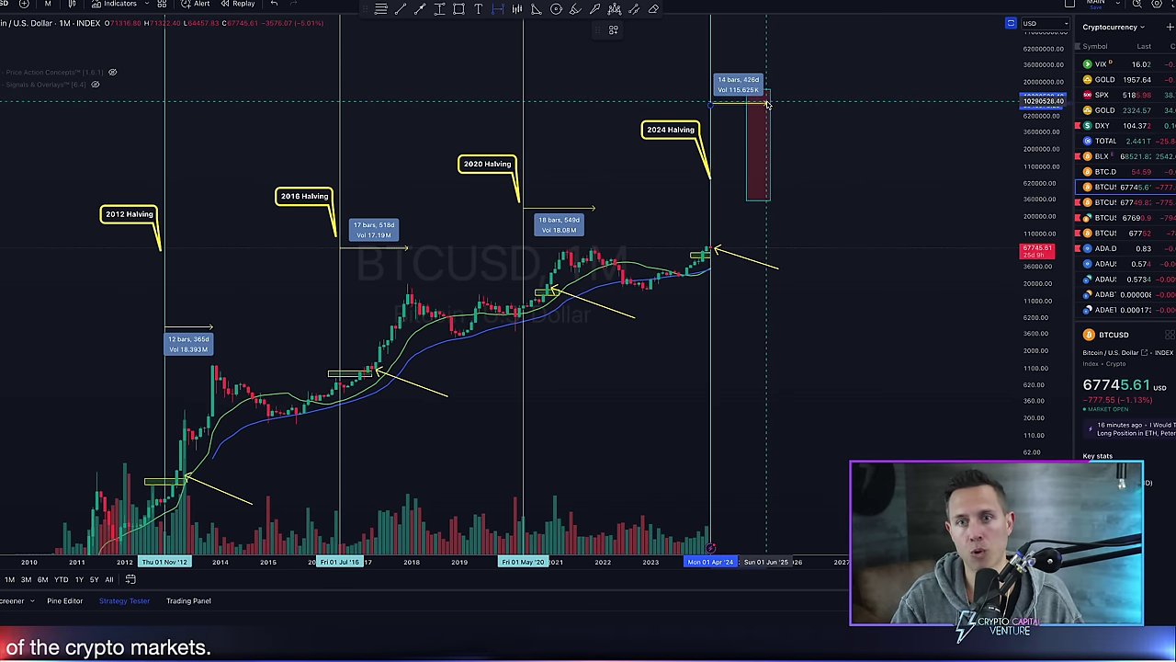
left_click(770, 104)
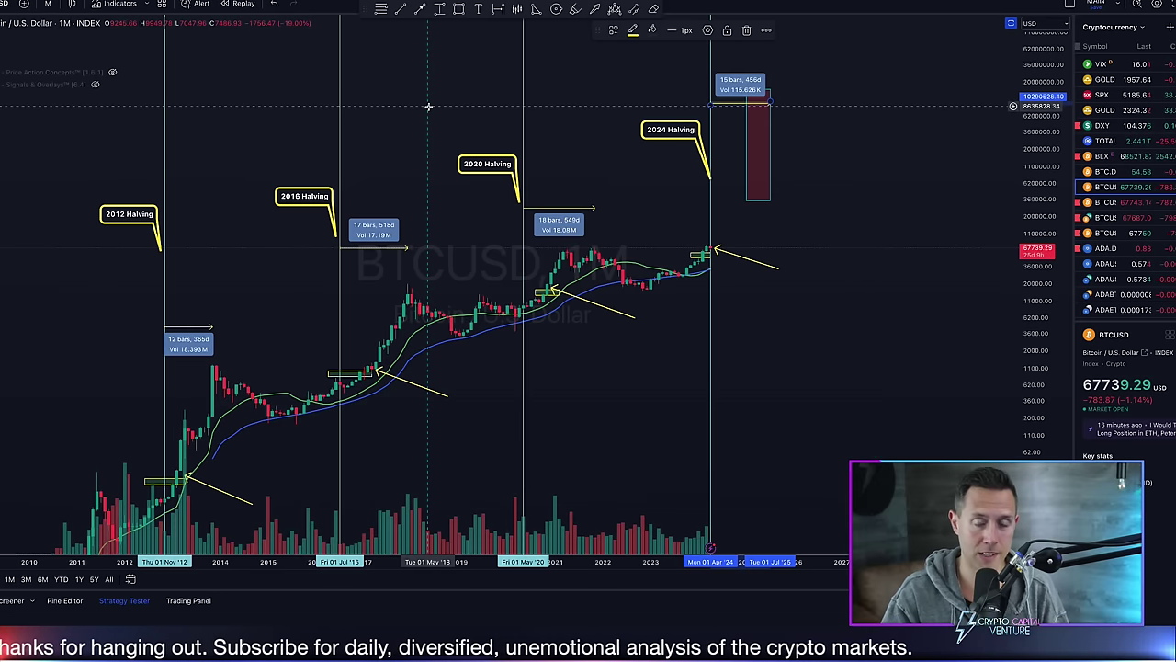
Draw a temporary Fibonacci retracement from the November 2021 high down to the cycle low, examine its levels, and delete it.
left_click_drag(798, 337, 867, 326)
left_click_drag(1039, 430, 1039, 404)
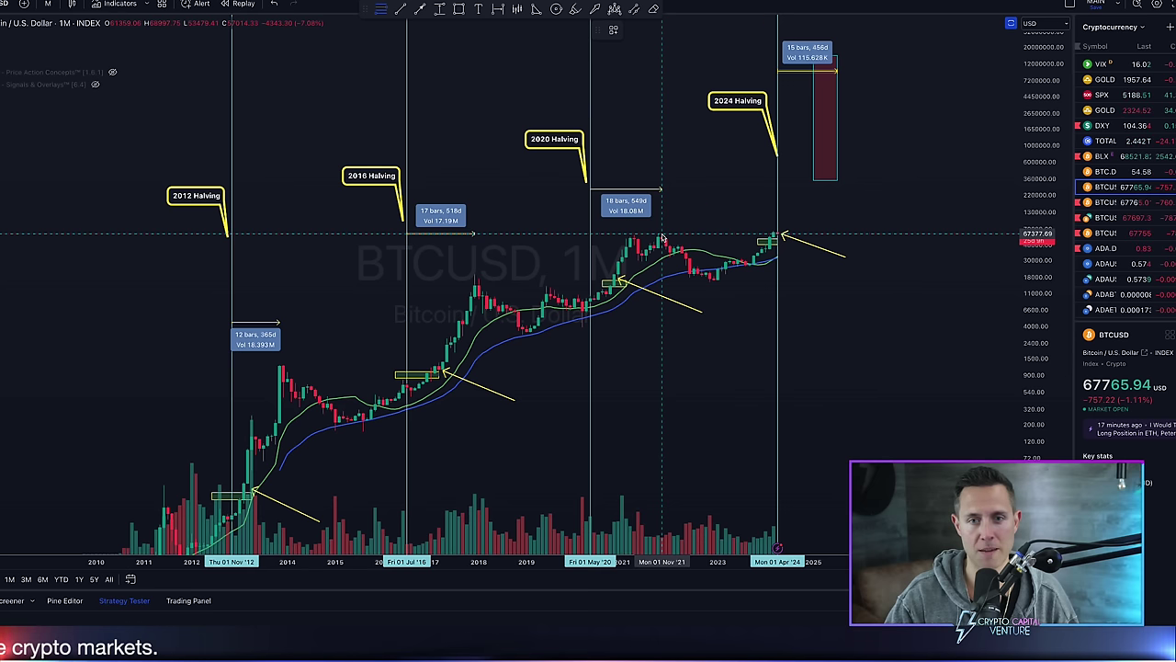
mouse_move(662, 237)
left_mouse_down()
mouse_move(756, 280)
mouse_move(817, 282)
left_mouse_up()
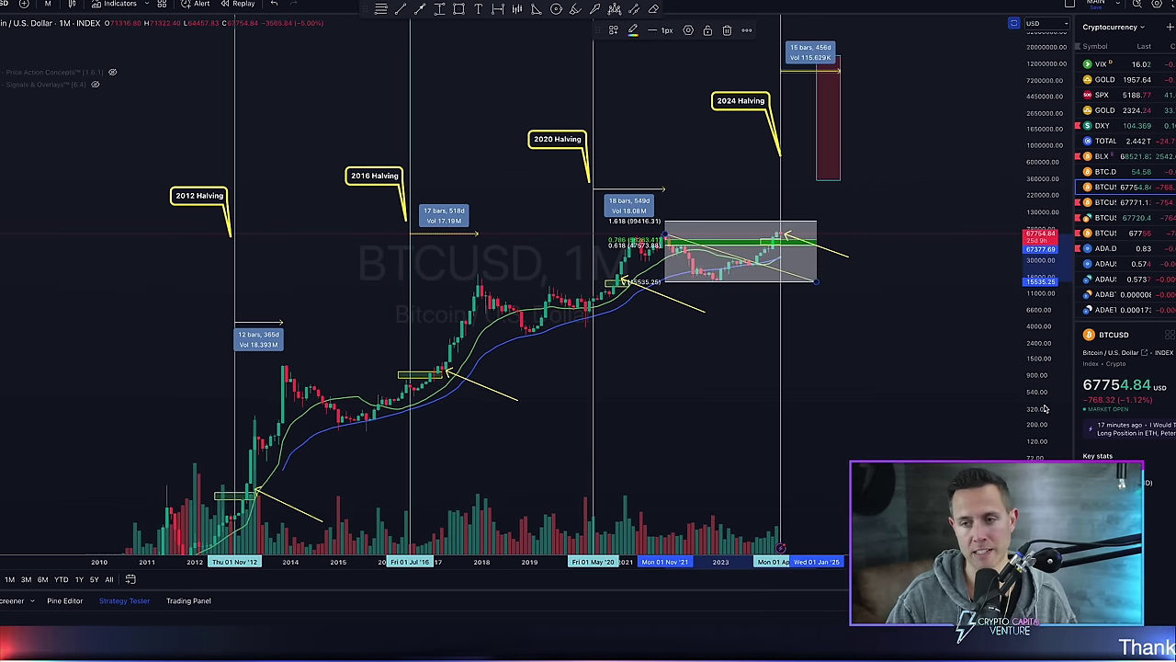
left_click_drag(1045, 408, 1038, 137)
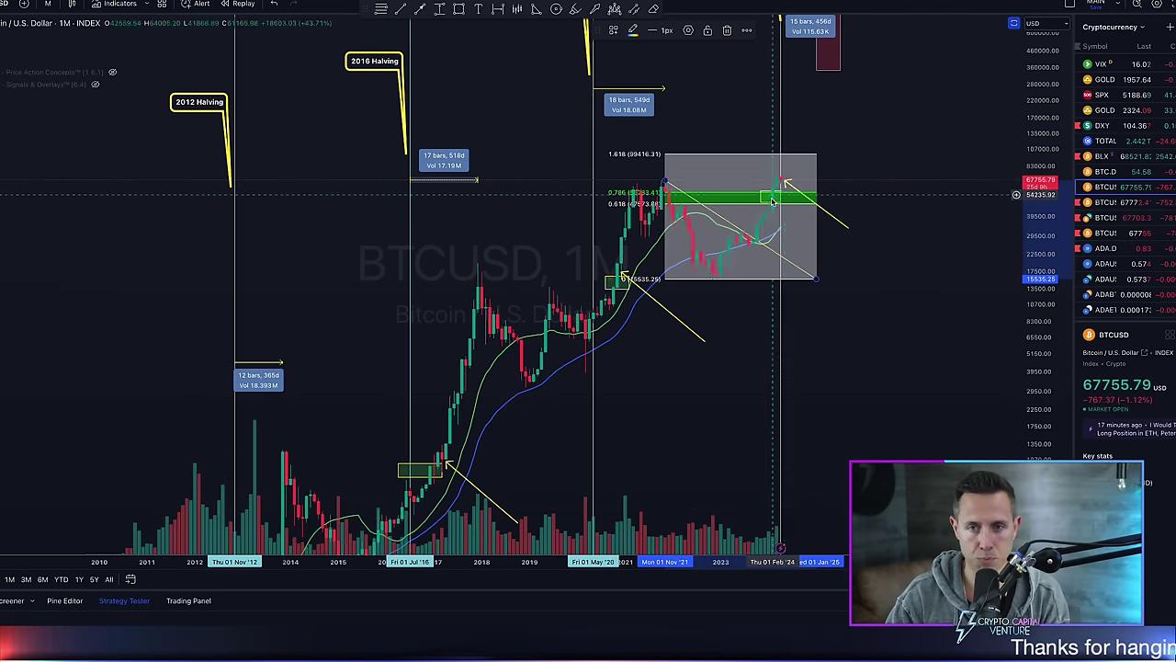
key("Delete")
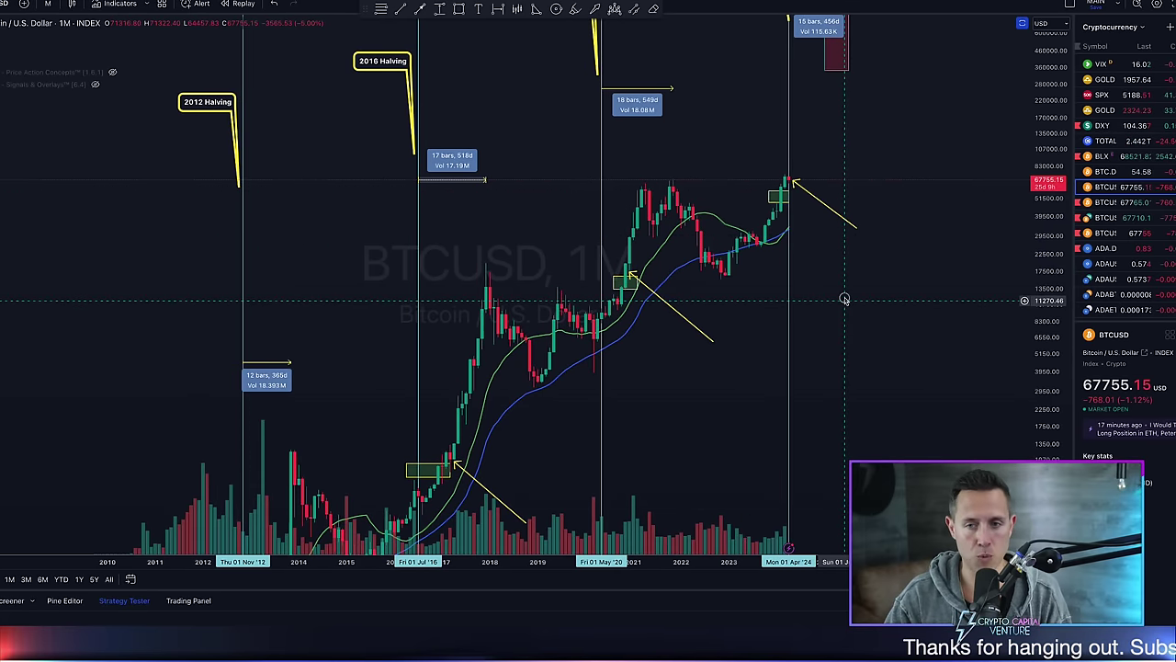
Circle the 2017 and 2024 breakout candles with freehand brush strokes and delete the marks.
left_click_drag(843, 297, 846, 282)
left_click_drag(1055, 301, 1054, 360)
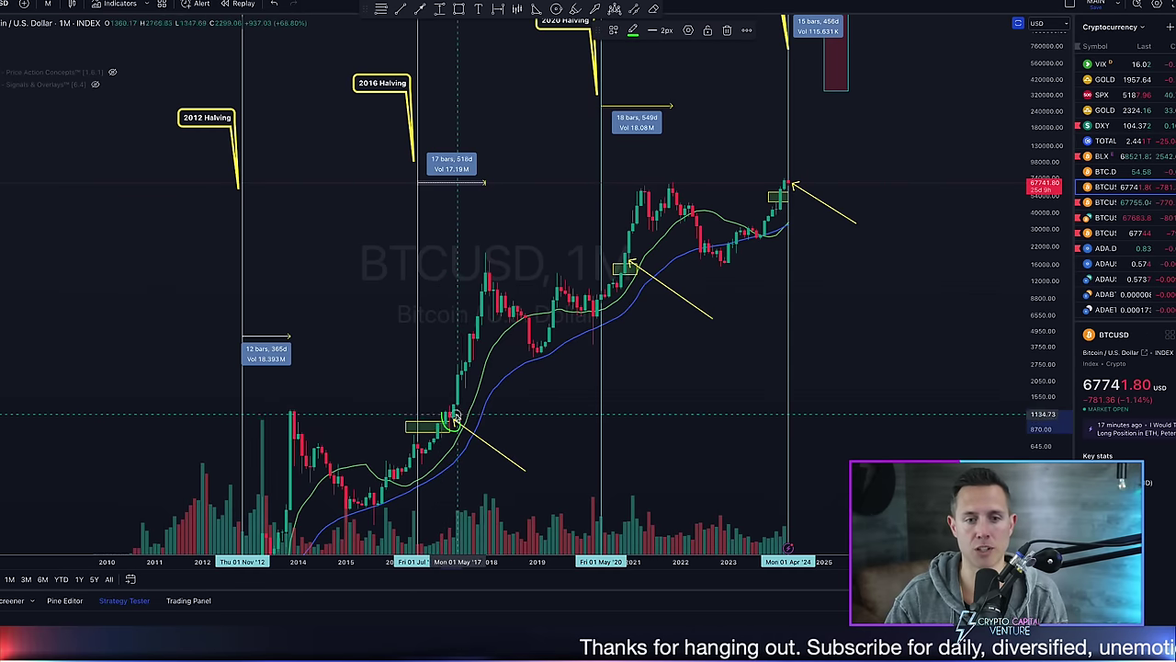
mouse_move(788, 192)
left_mouse_down()
mouse_move(783, 212)
mouse_move(773, 184)
left_mouse_up()
key("Delete")
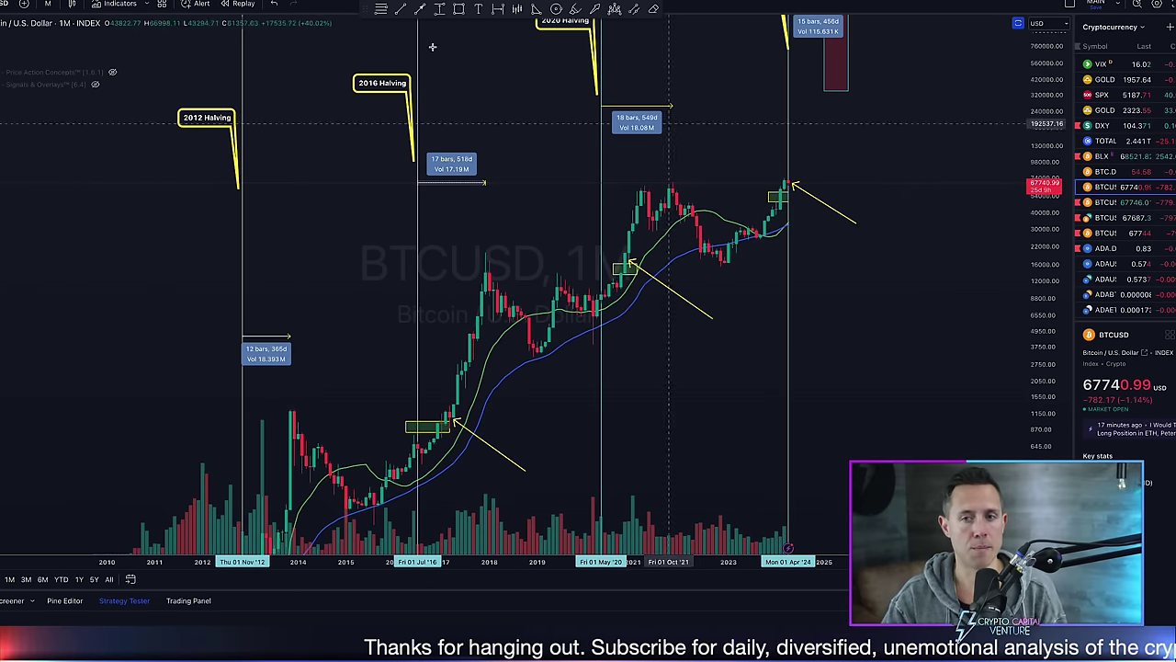
Draw a date range from the February 2013 breakout candle above the green box to the November 2013 peak.
left_click_drag(1061, 164, 1054, 261)
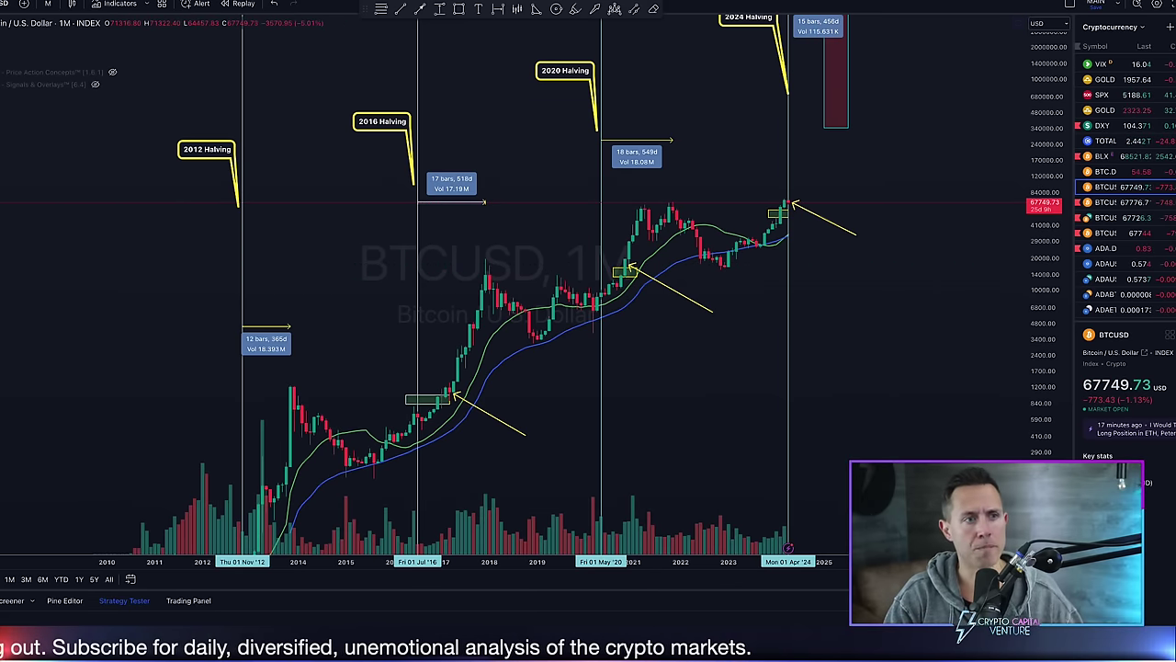
left_click_drag(60, 362, 398, 153)
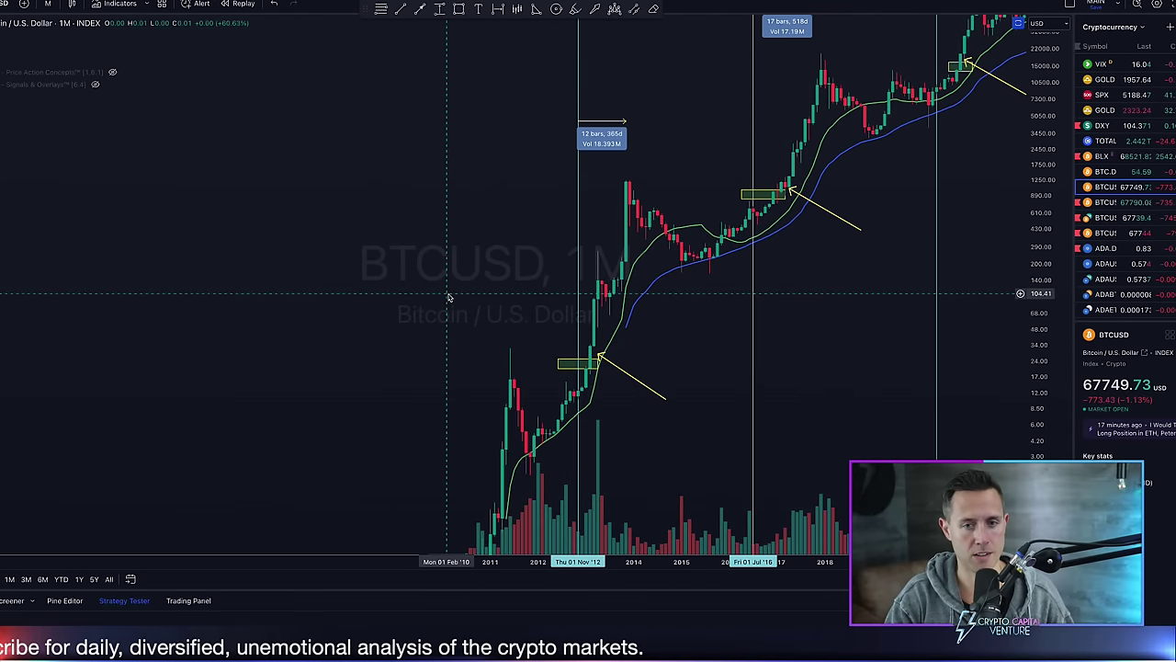
scroll(449, 297, "up", 2)
left_click(498, 9)
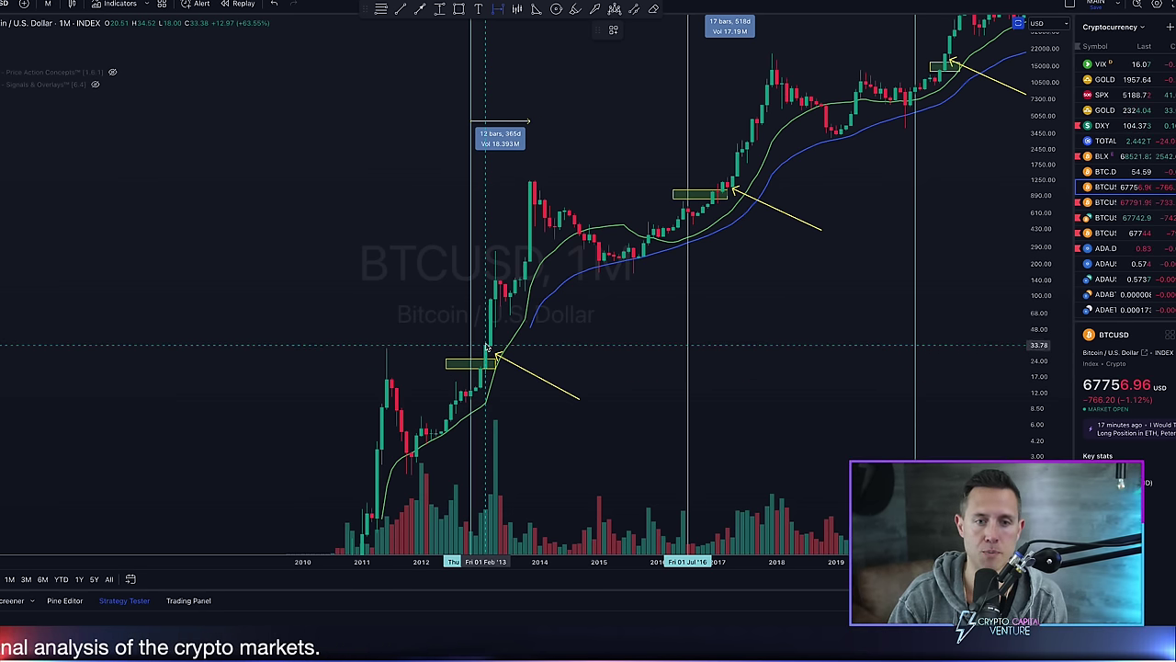
left_click(486, 339)
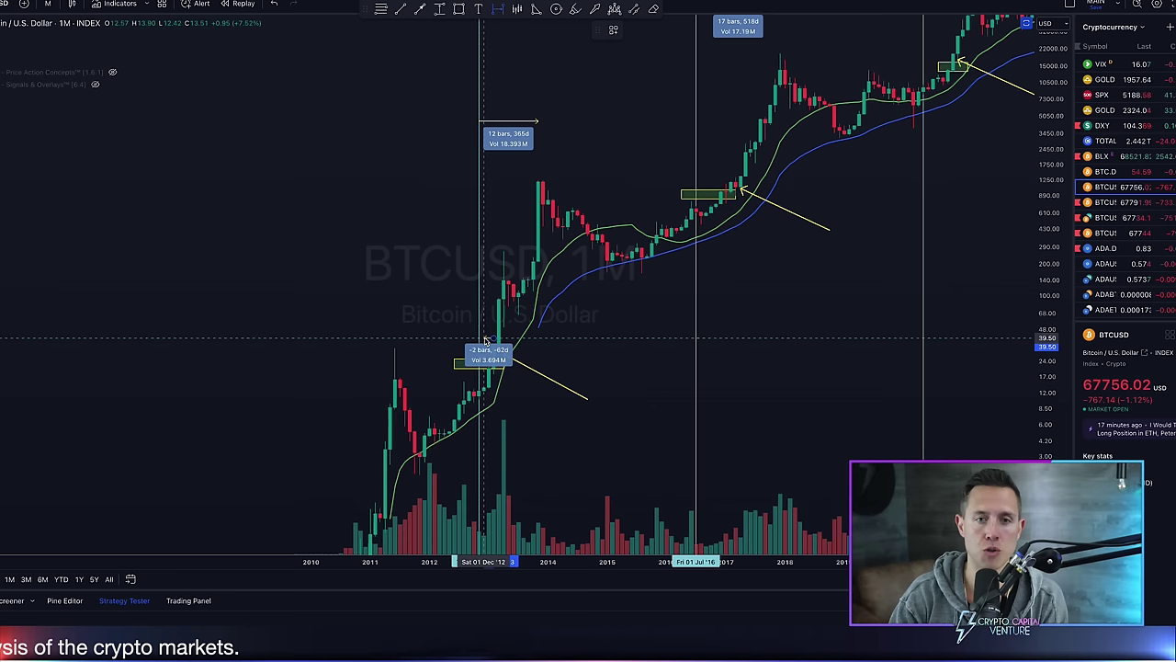
left_click(539, 340)
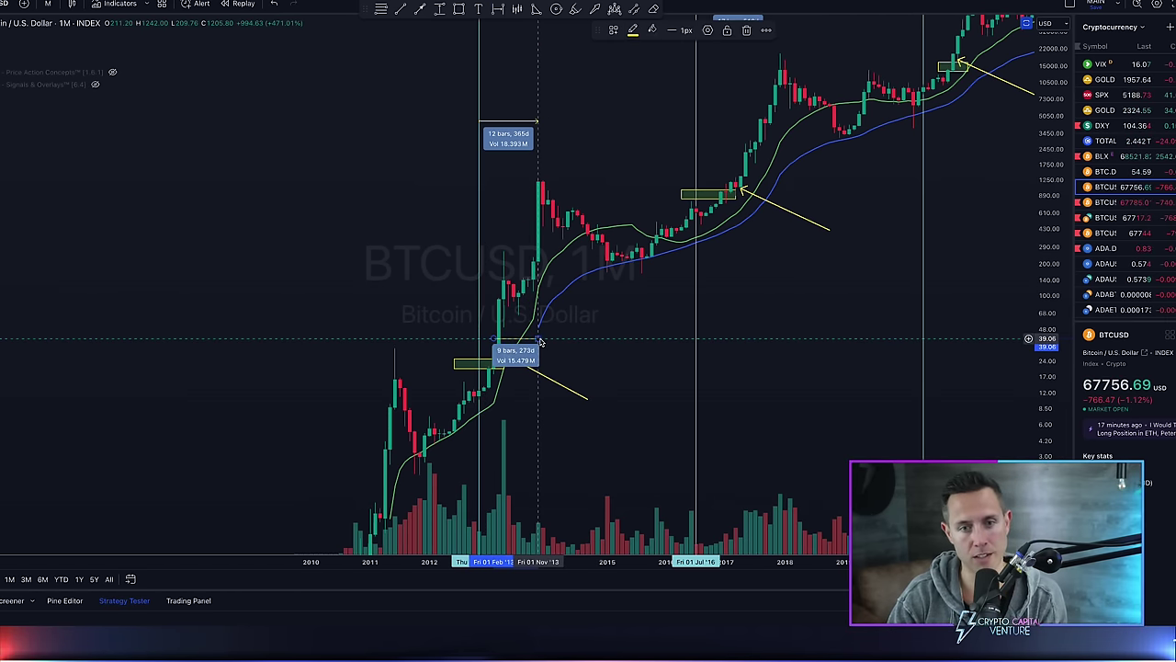
Draw date ranges from the February 2017 breakout to the December 2017 peak and from the November 2020 breakout to the November 2021 peak.
left_click_drag(622, 328, 374, 431)
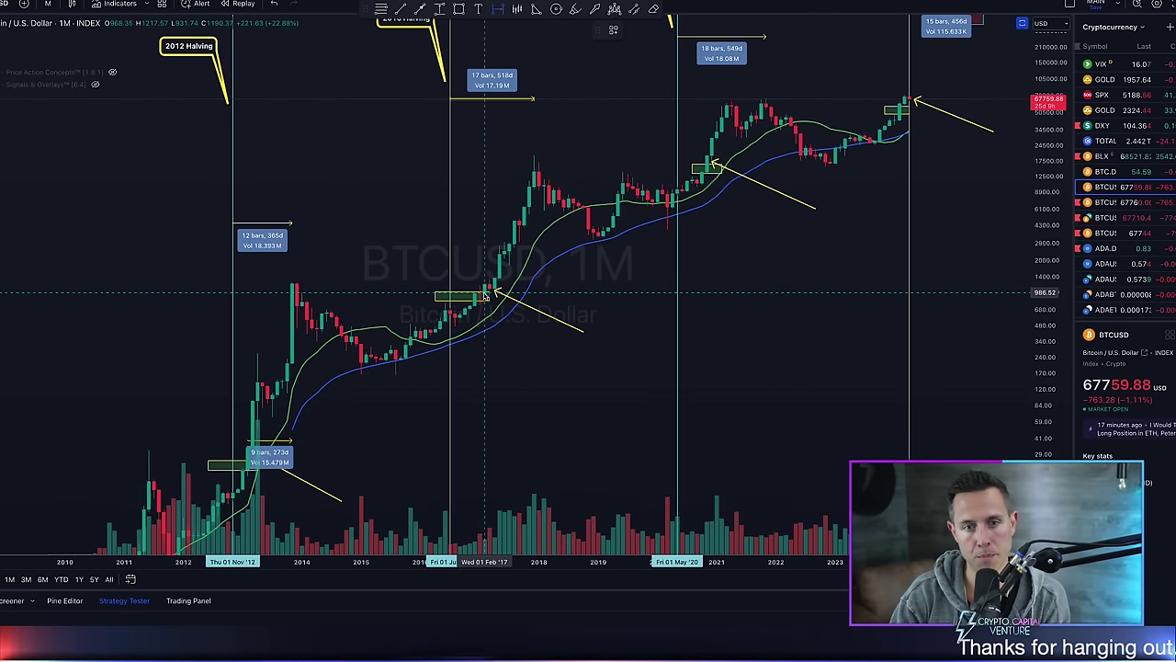
left_click_drag(484, 282, 371, 431)
left_click(535, 278)
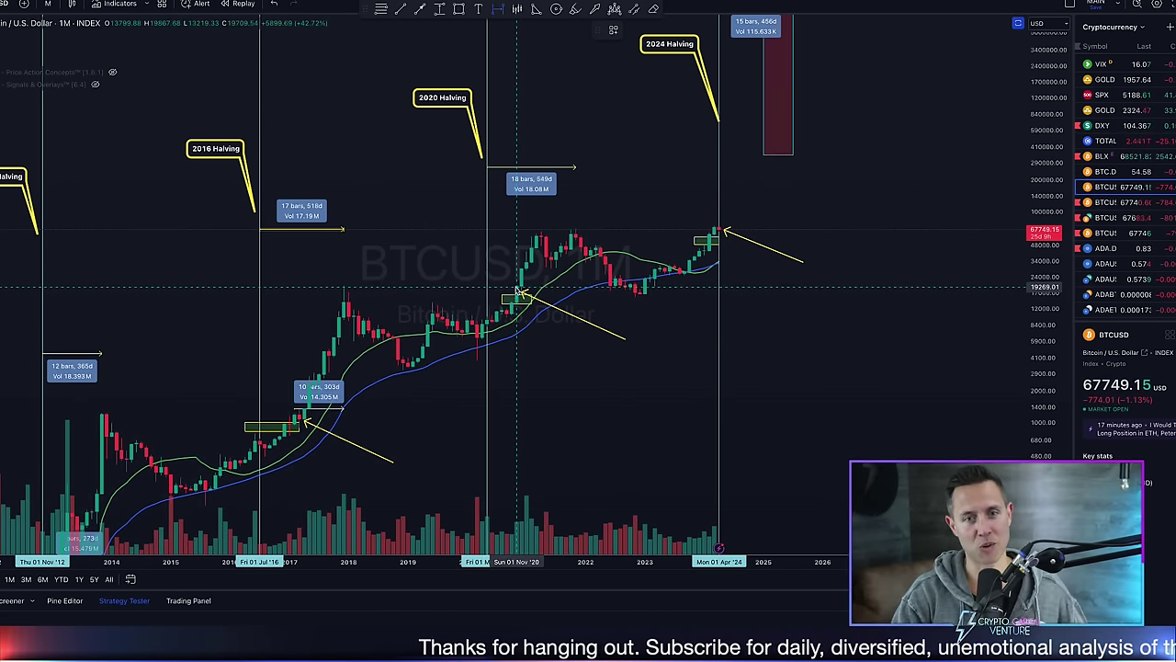
left_click_drag(516, 280, 575, 277)
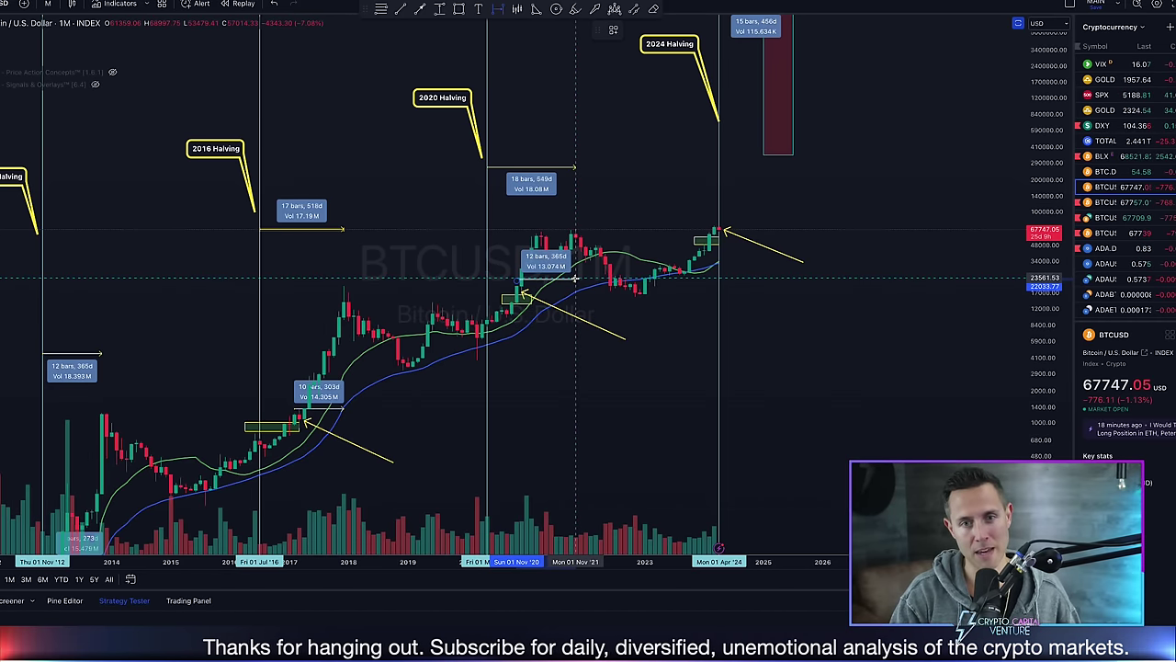
left_click(576, 279)
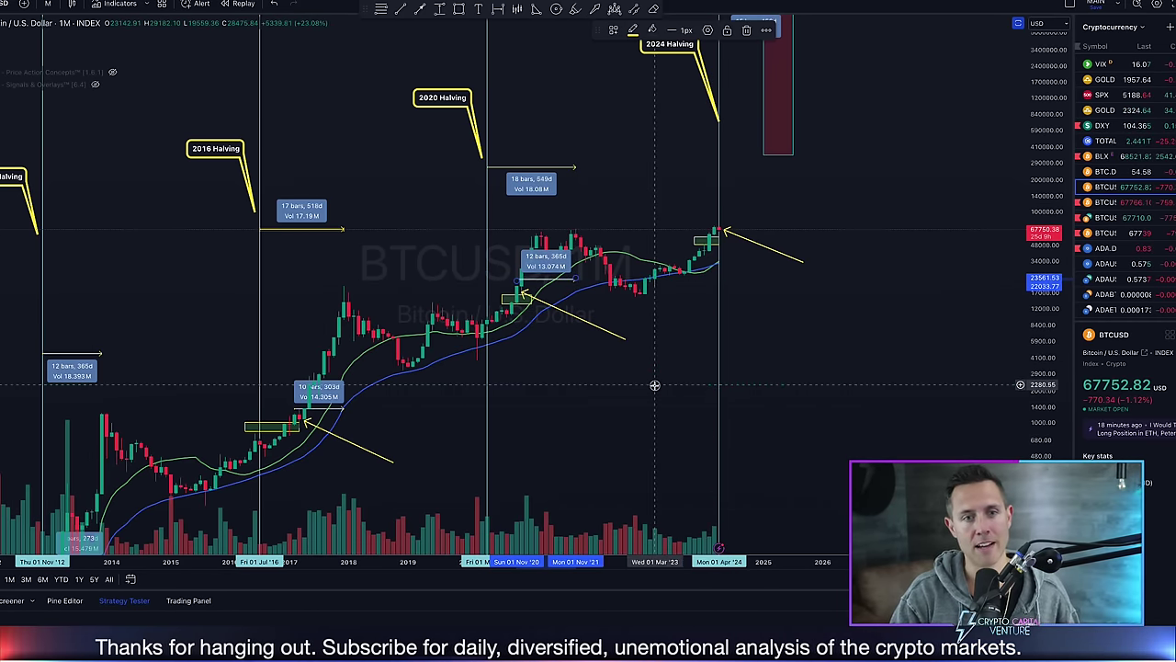
Draw a date range from the March 2024 breakout candle to the near edge of the red target box at January 2025.
left_click_drag(670, 375, 667, 345)
left_click_drag(510, 487, 694, 409)
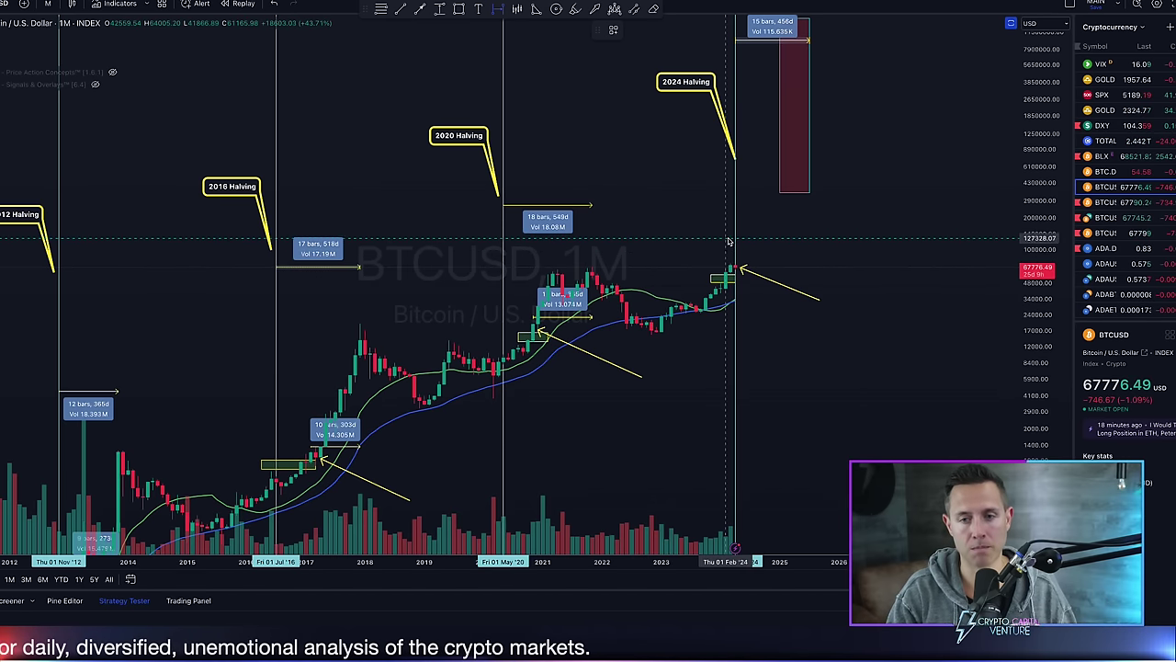
left_click(734, 237)
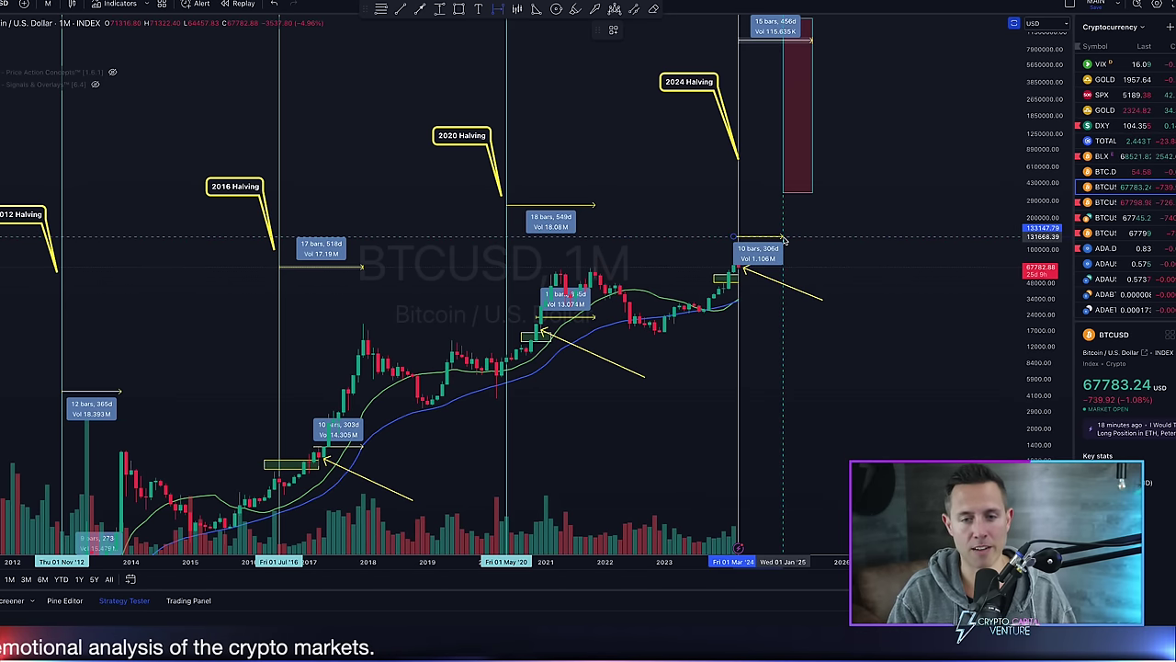
left_click(783, 240)
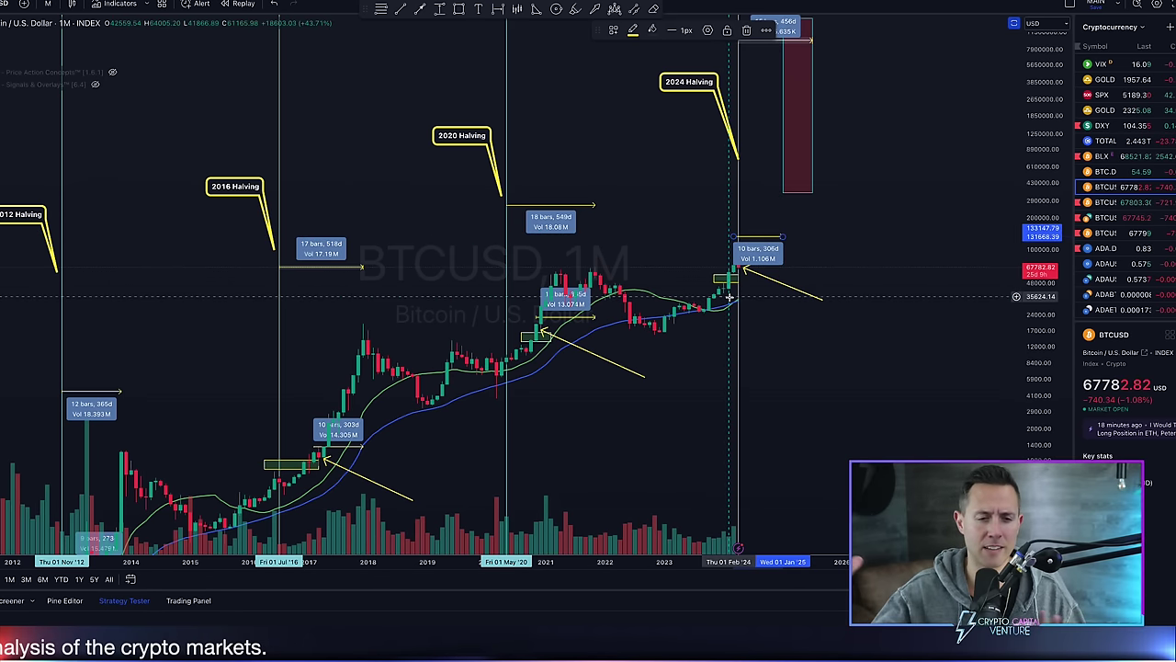
mouse_move(658, 374)
left_mouse_down()
mouse_move(793, 281)
mouse_move(709, 307)
mouse_move(540, 459)
left_mouse_up()
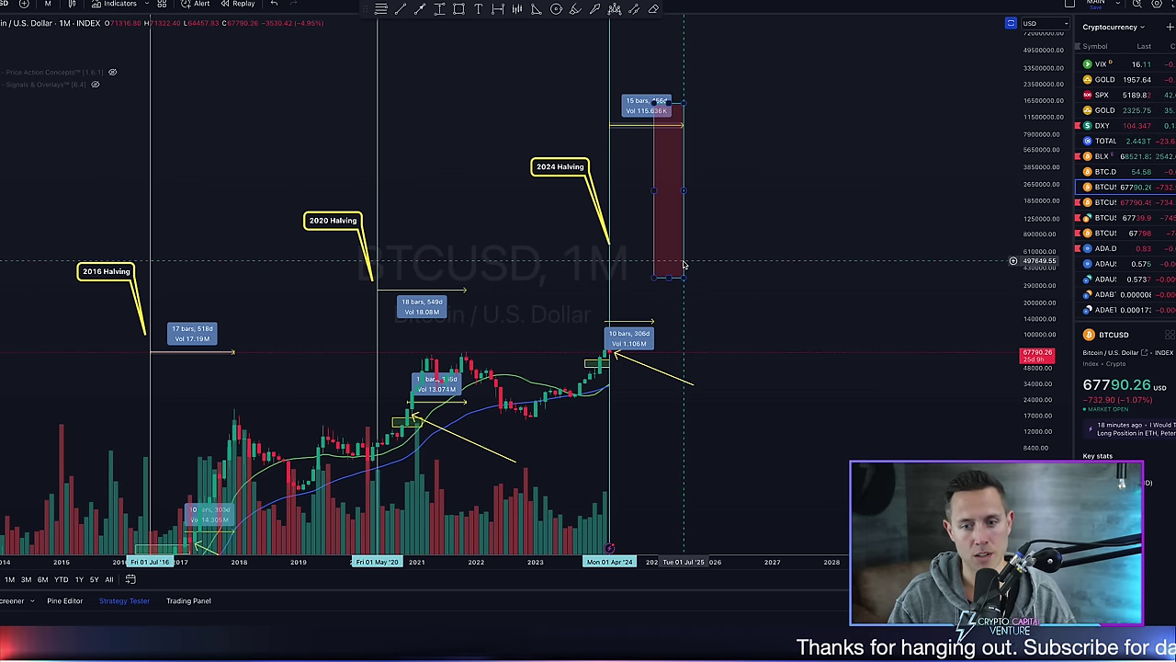
left_click_drag(1058, 208, 1054, 299)
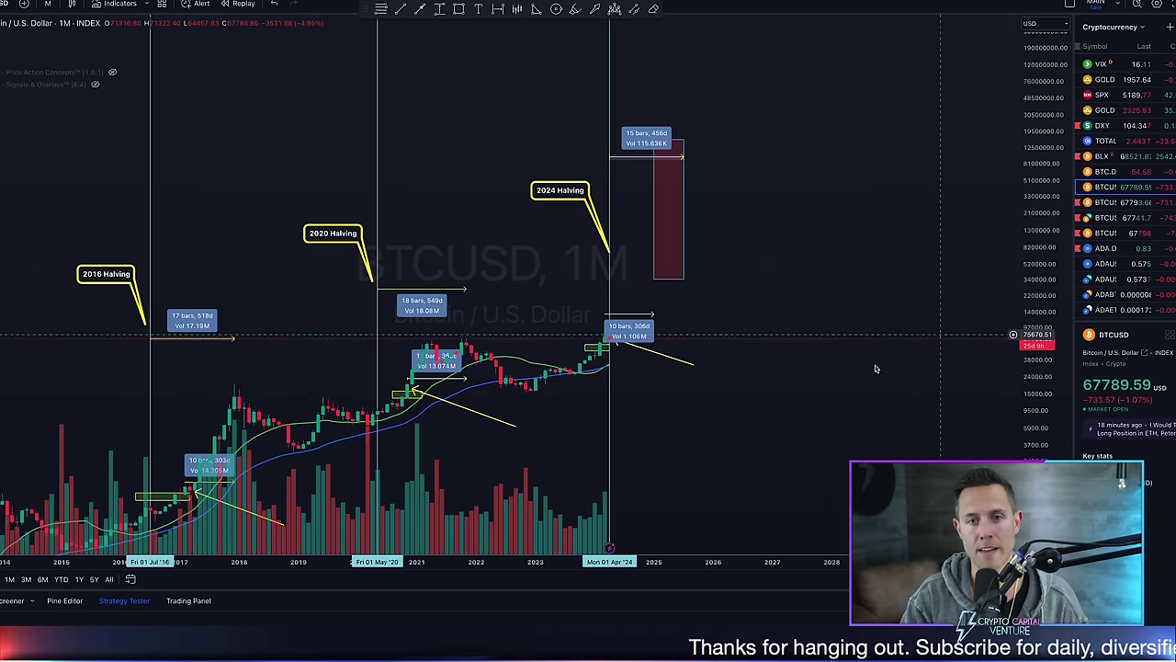
Show the RSI pane beneath the monthly price chart, with the 2012 to 2024 halving cycles in view.
left_click_drag(854, 345, 979, 221)
scroll(980, 221, "down", 3)
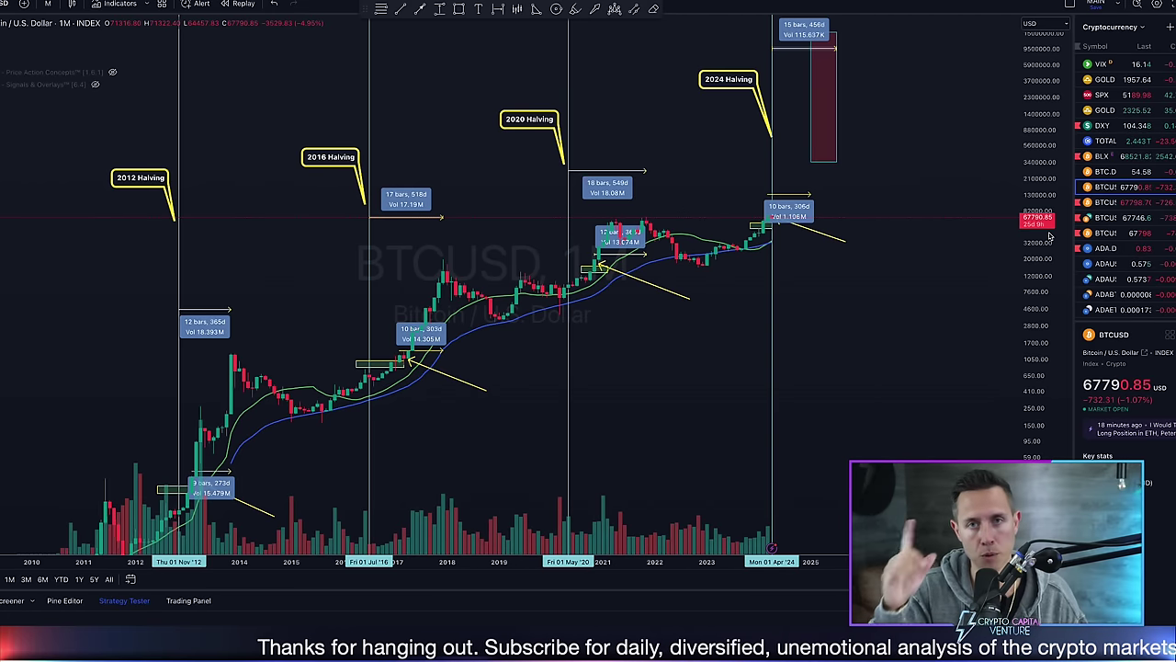
scroll(892, 422, "up", 3)
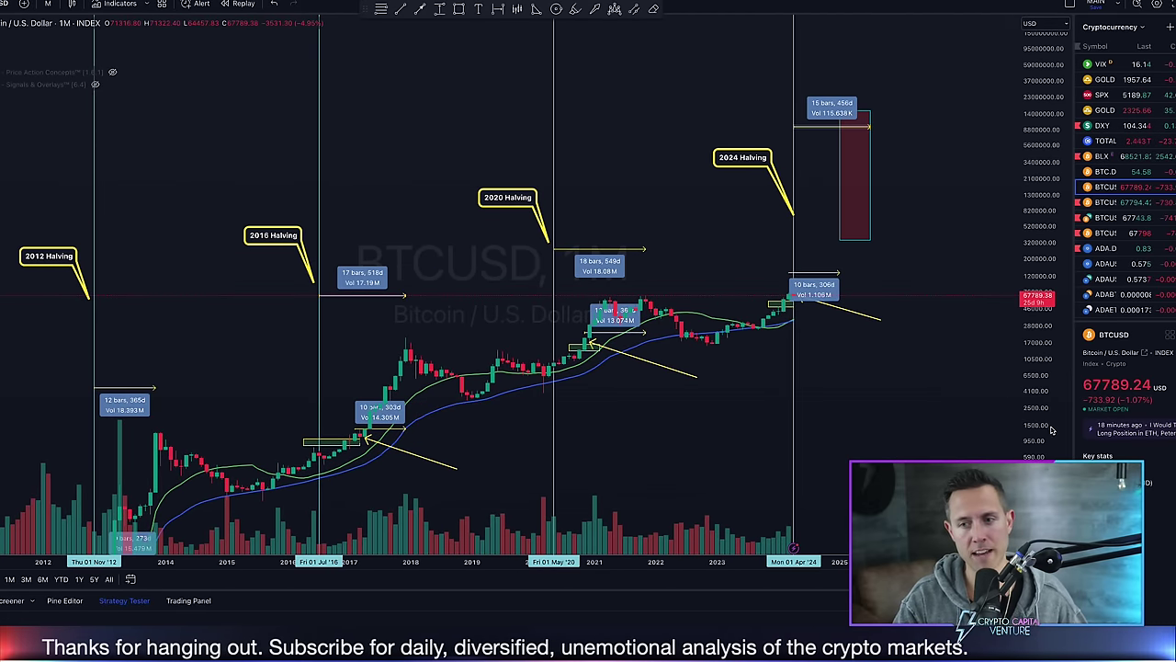
left_click_drag(1053, 429, 1042, 385)
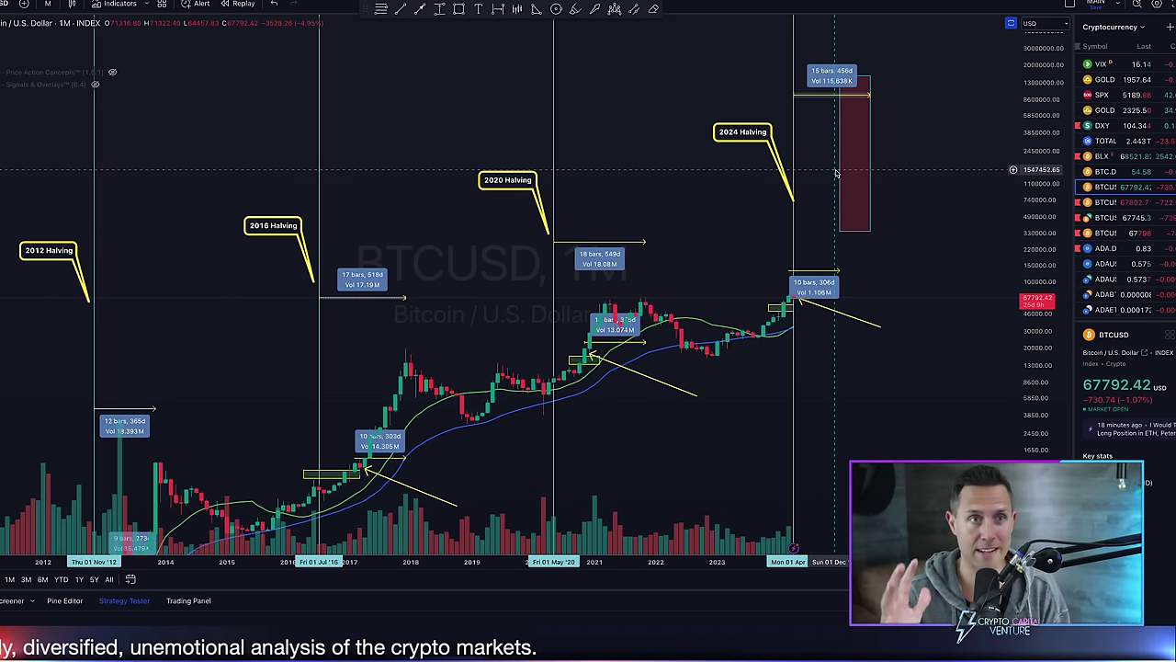
double_click(380, 88)
scroll(480, 262, "down", 2)
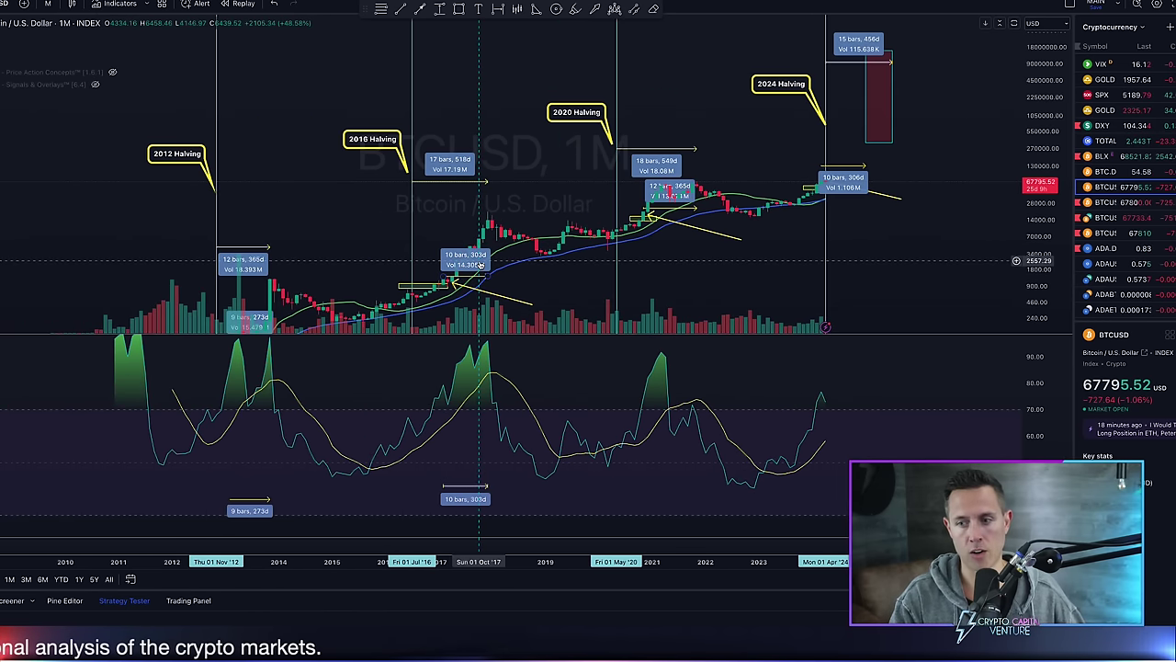
scroll(479, 265, "down", 3)
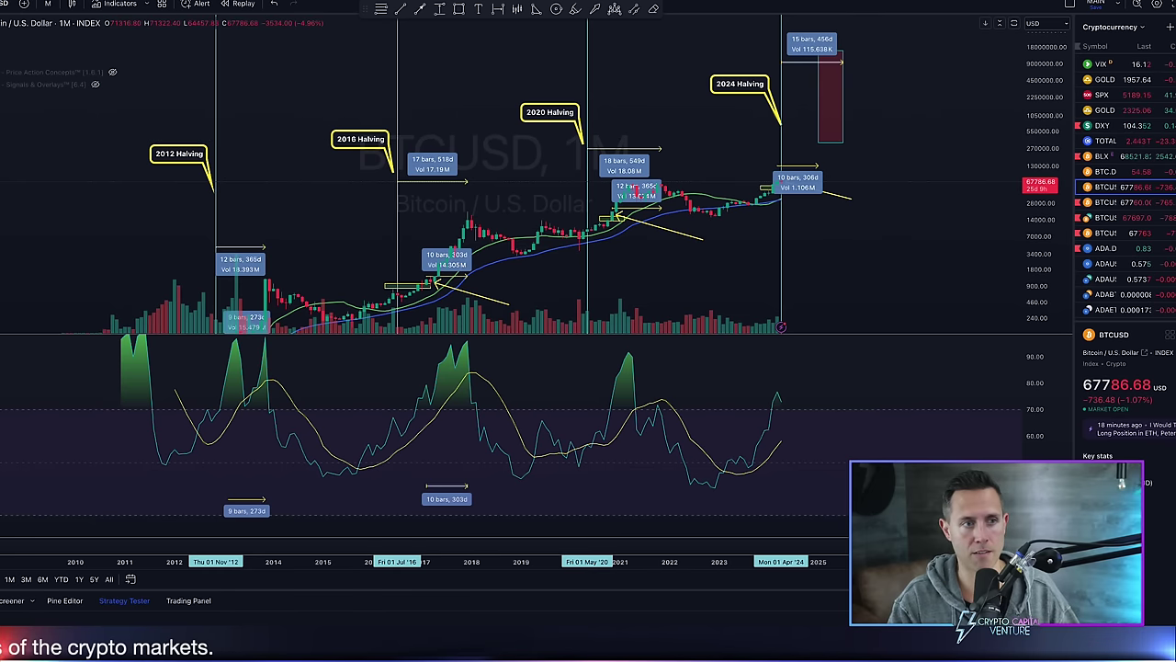
Mark the 2024 RSI reading and the earlier RSI peaks on the monthly chart with brush strokes and remove the marks.
left_click(777, 394)
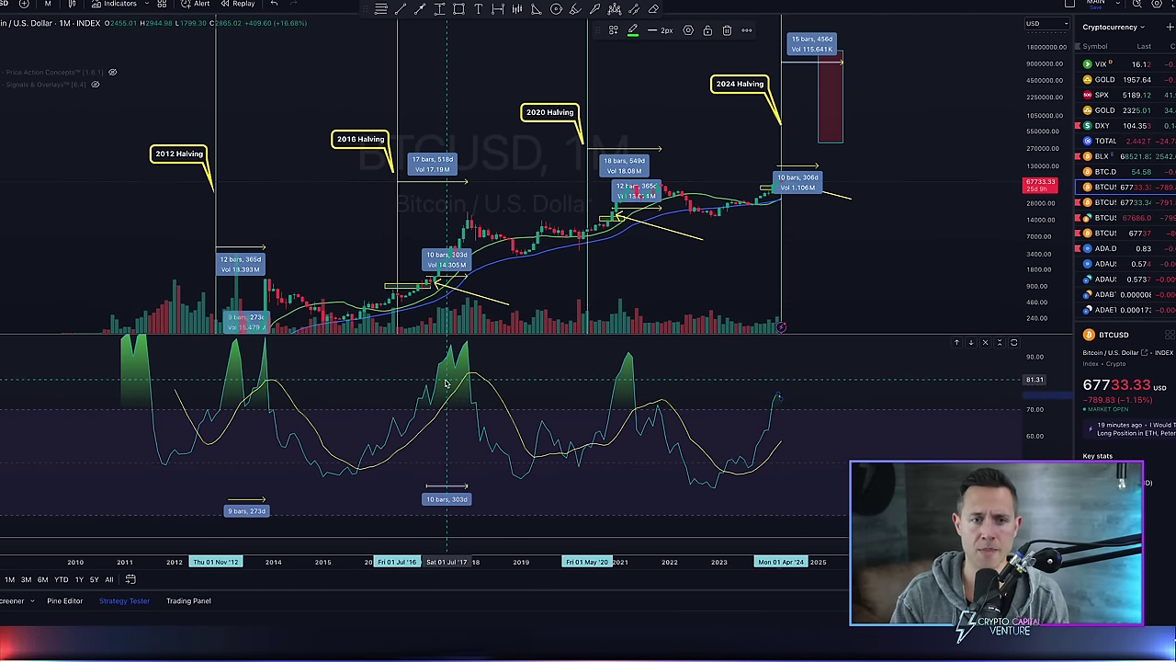
left_click(428, 278)
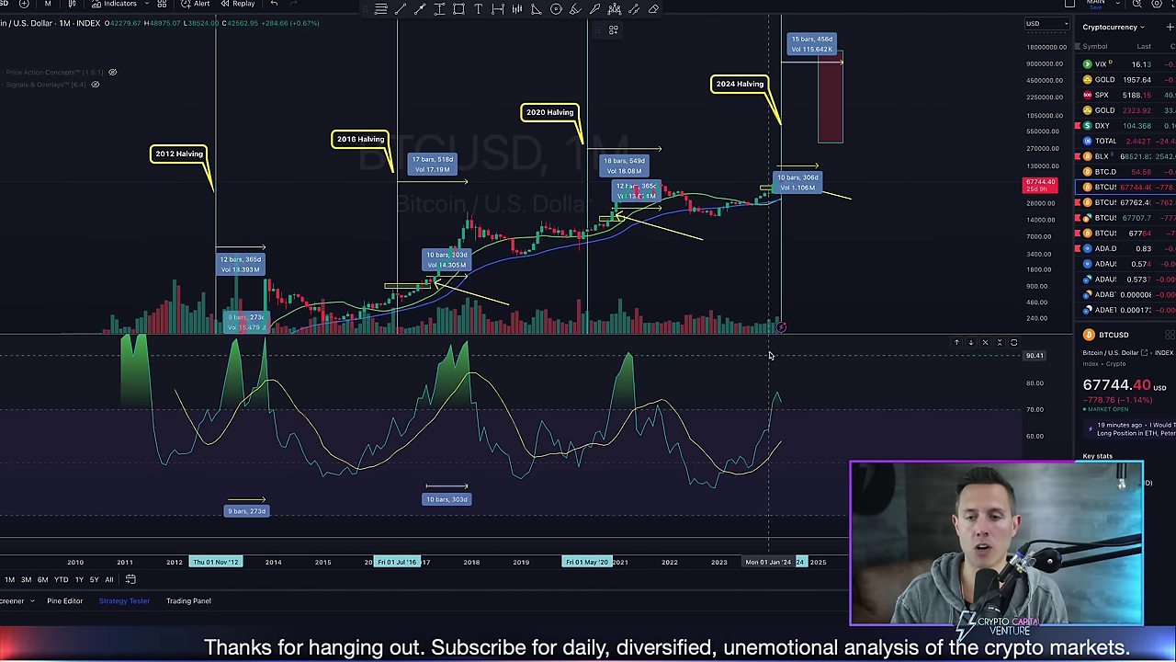
mouse_move(768, 352)
left_mouse_down()
mouse_move(773, 381)
mouse_move(844, 393)
mouse_move(760, 345)
left_mouse_up()
key("ctrl+z")
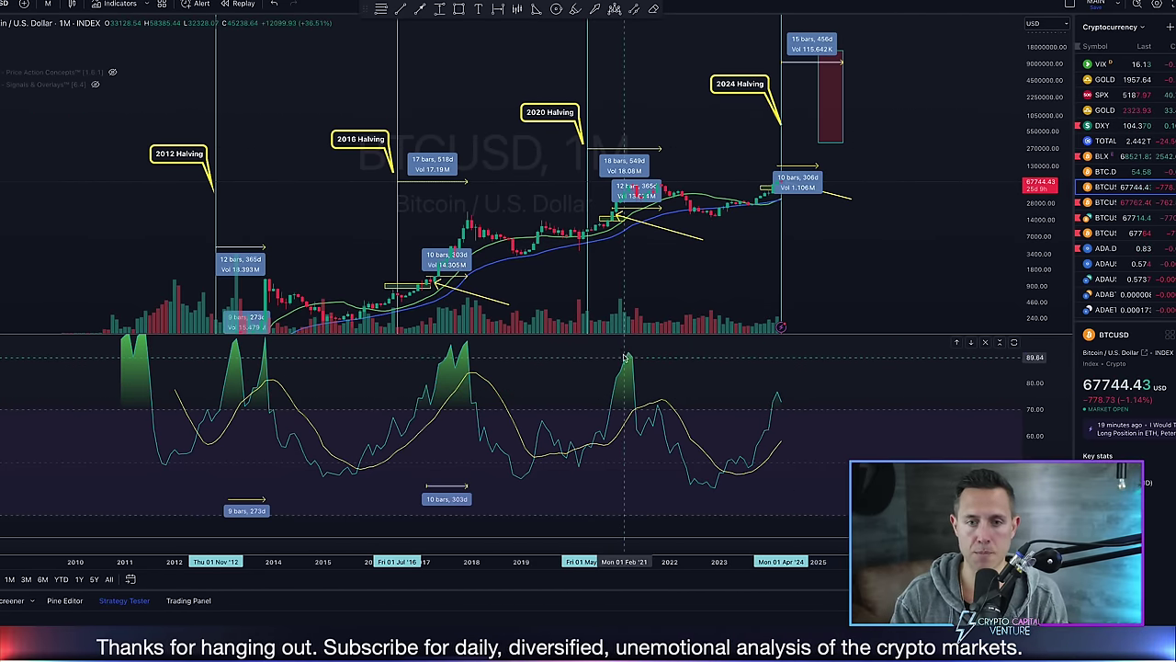
mouse_move(618, 345)
left_mouse_down()
mouse_move(583, 385)
mouse_move(676, 358)
left_mouse_up()
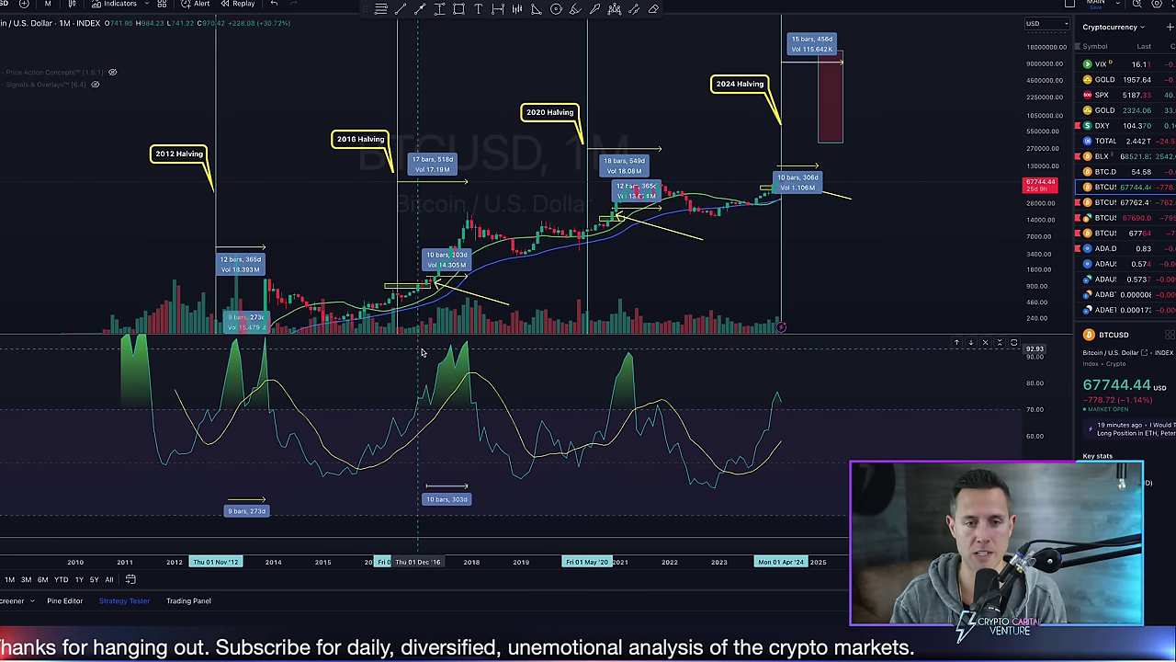
key("ctrl+z")
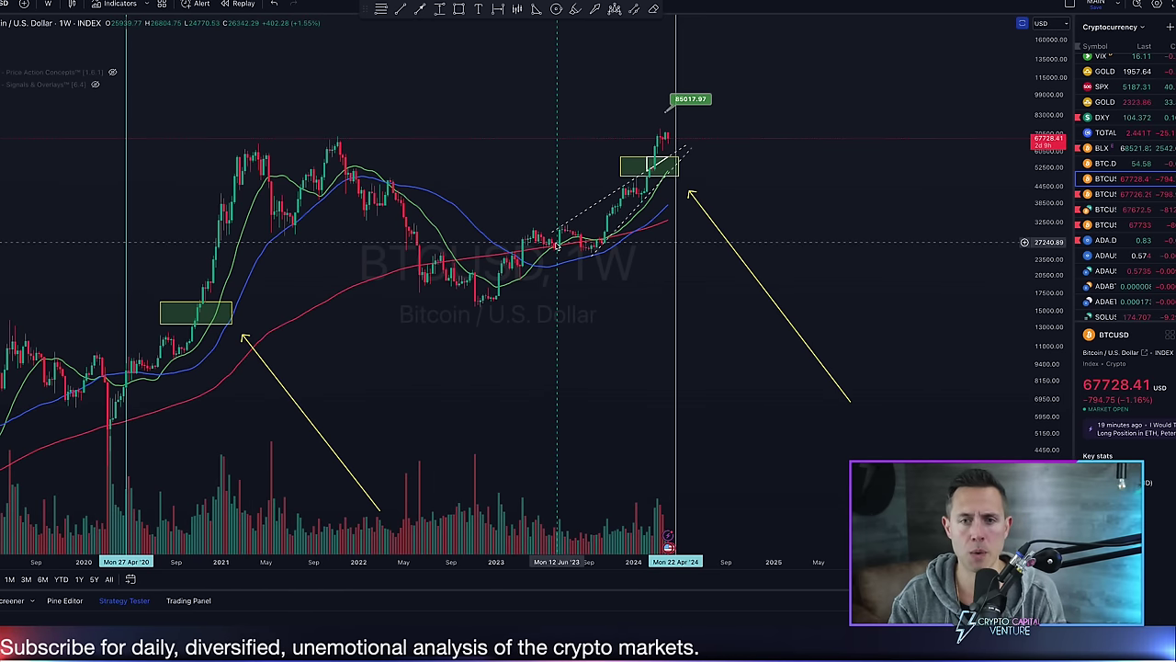
Show the RSI and MACD panes on the weekly chart, and circle the latest price candles and delete the circle.
double_click(299, 103)
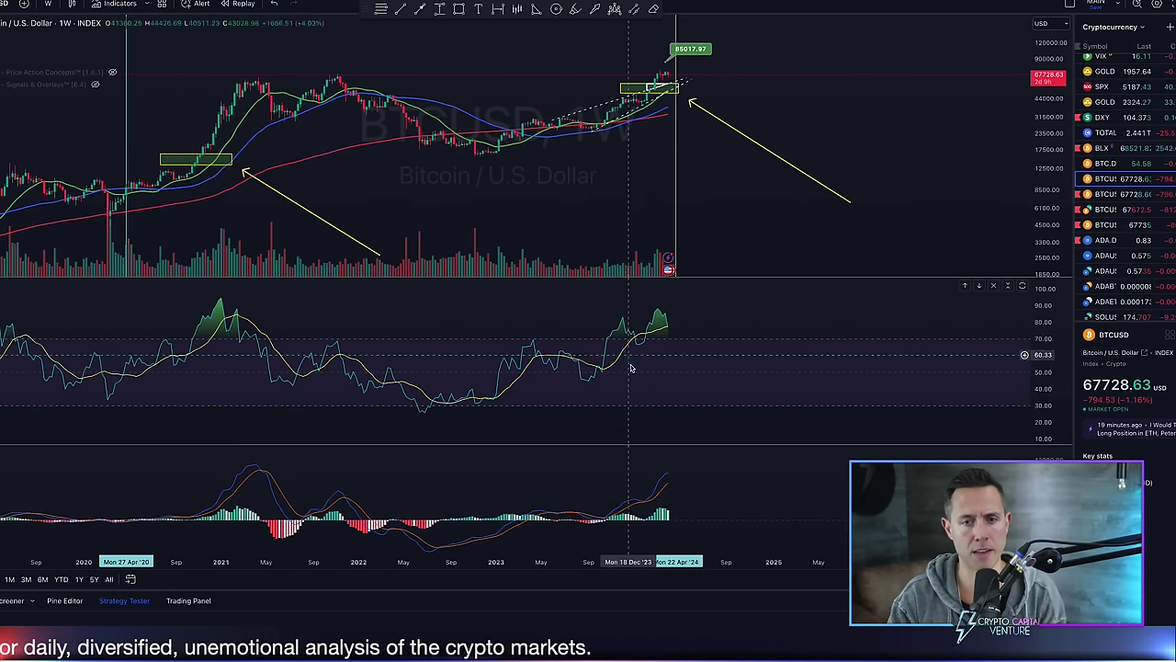
scroll(631, 368, "down", 2)
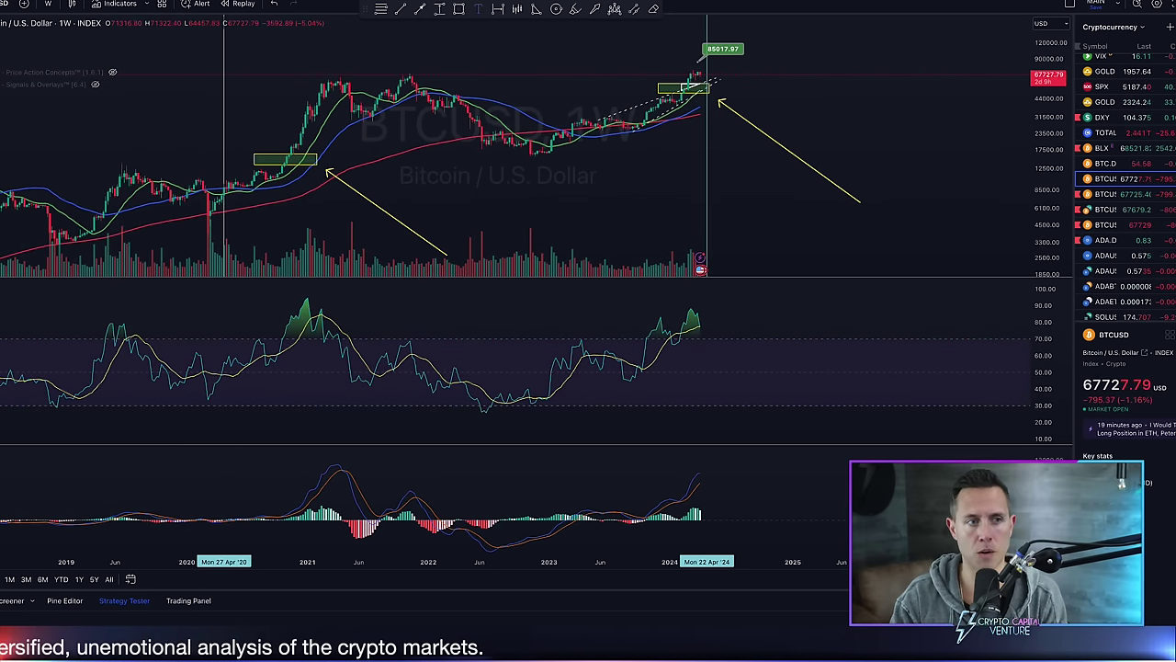
left_click_drag(695, 72, 697, 72)
scroll(717, 159, "left", 5)
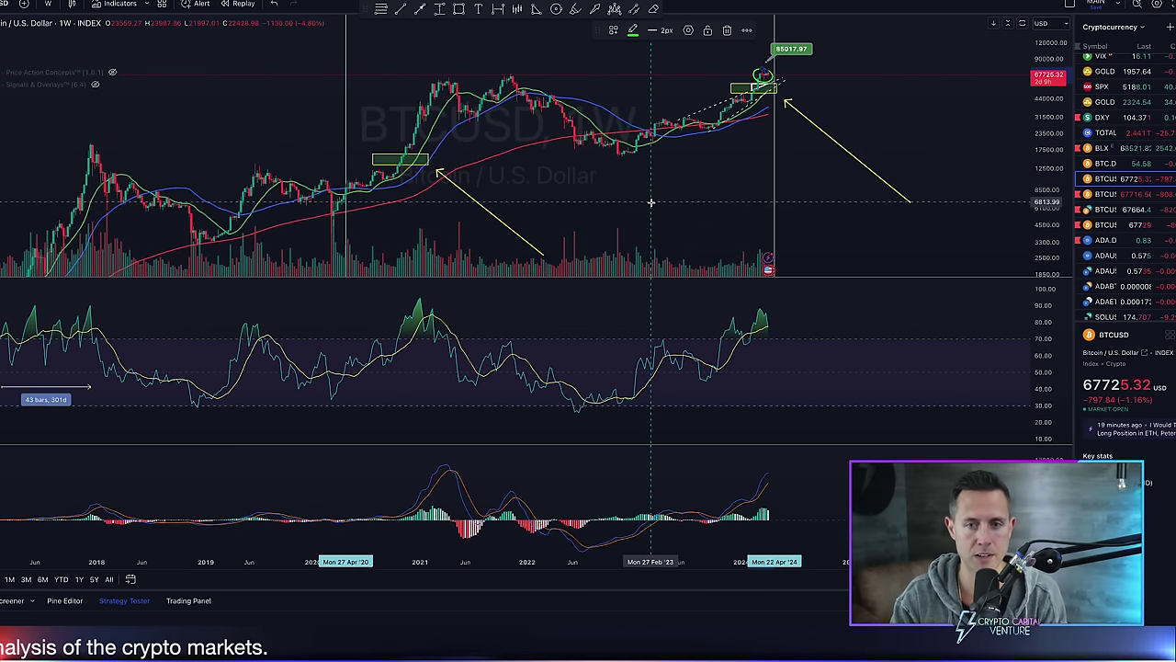
key("Delete")
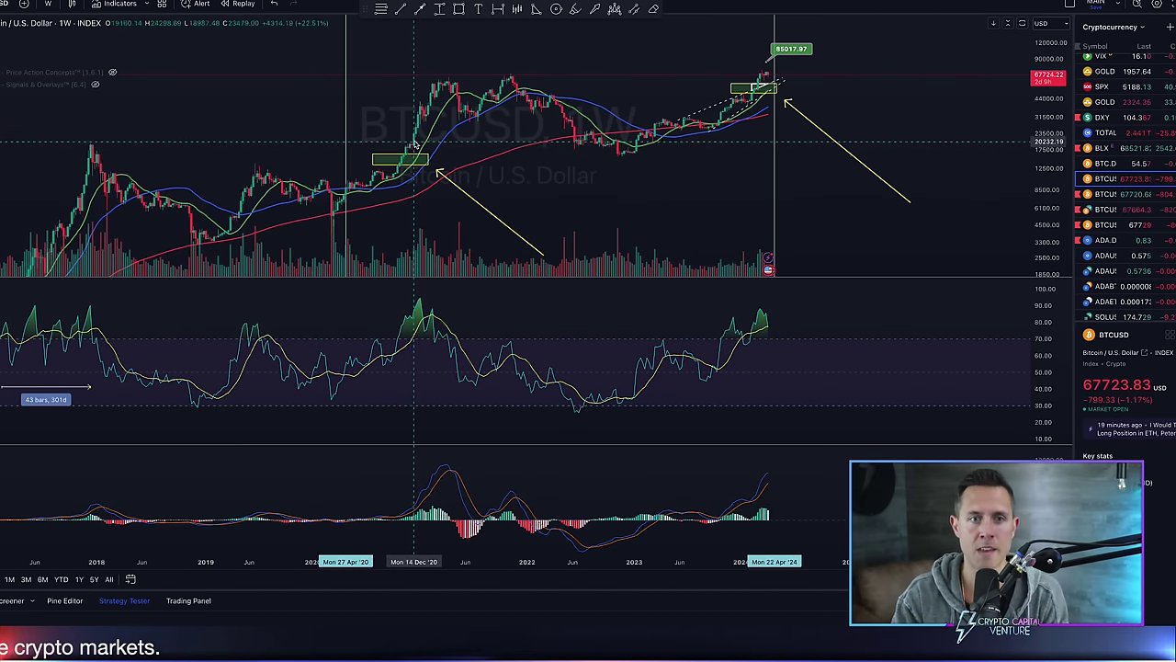
Circle the late-2020 weekly breakout candles just above the green box with a freehand brush stroke.
mouse_move(415, 141)
left_mouse_down()
mouse_move(402, 149)
mouse_move(426, 145)
mouse_move(412, 138)
left_mouse_up()
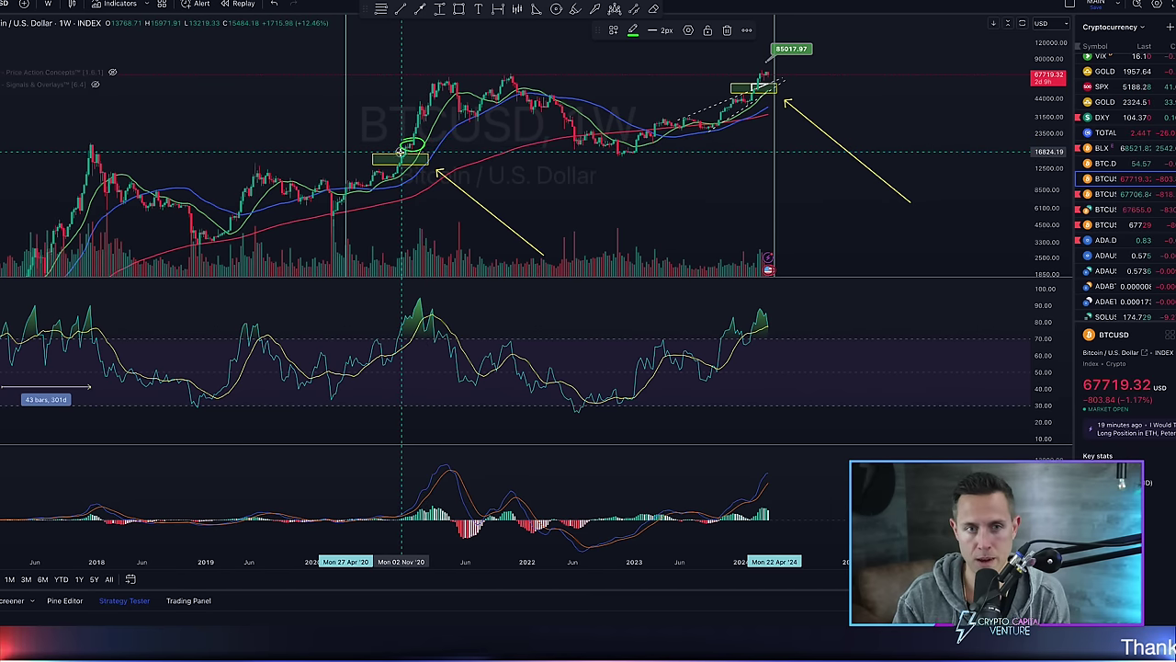
left_click(419, 154)
key("Delete")
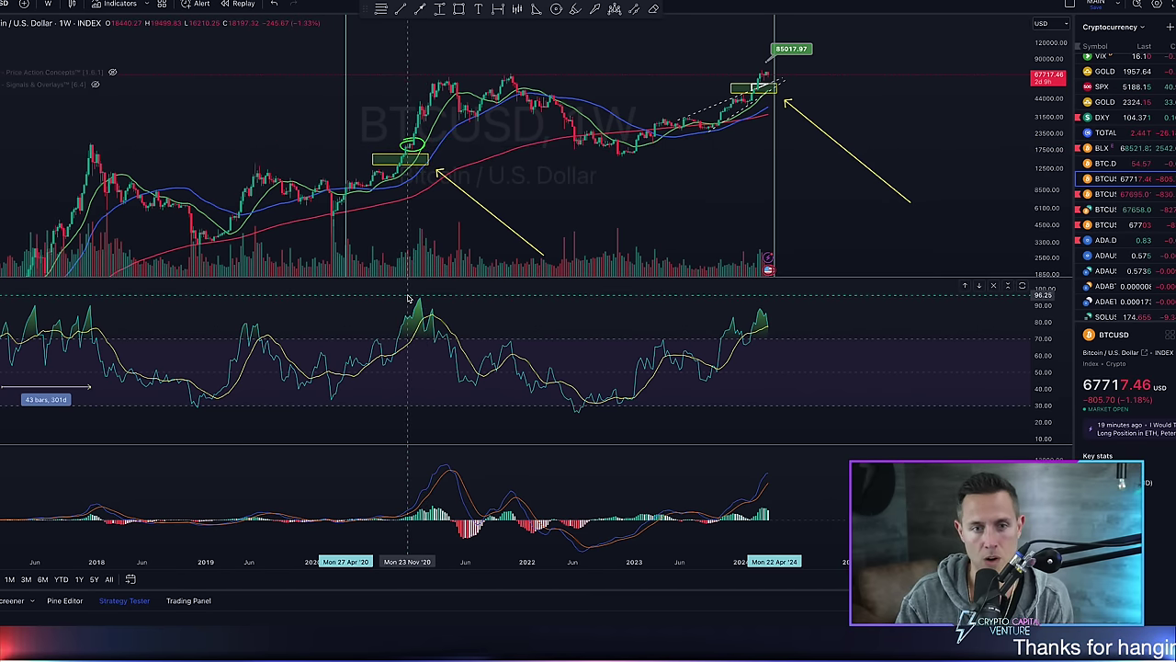
Mark the late-2020 RSI peak and the 2024 RSI pullback on the weekly chart with brush strokes and delete the marks.
left_click_drag(399, 314, 402, 318)
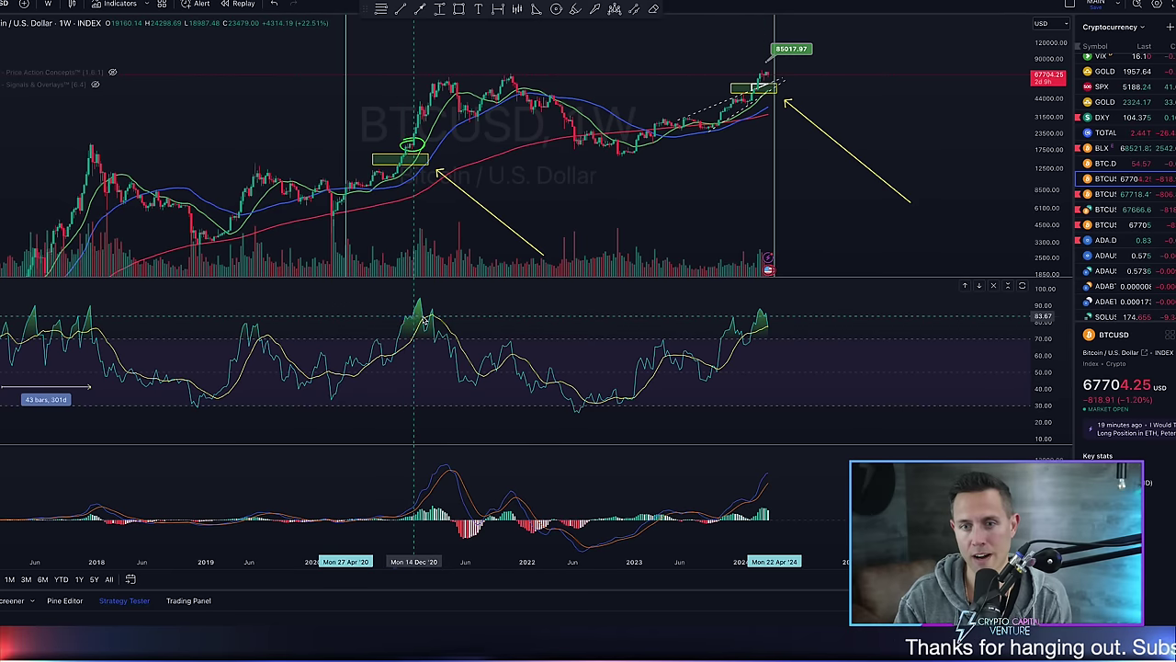
left_click(768, 318)
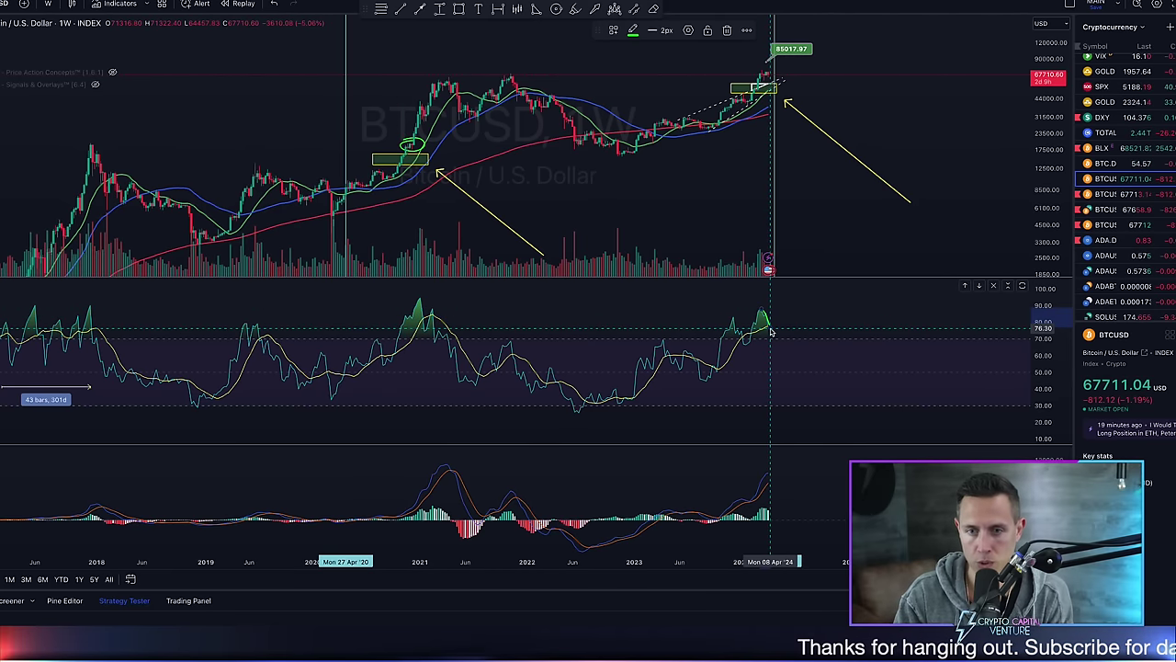
key("Delete")
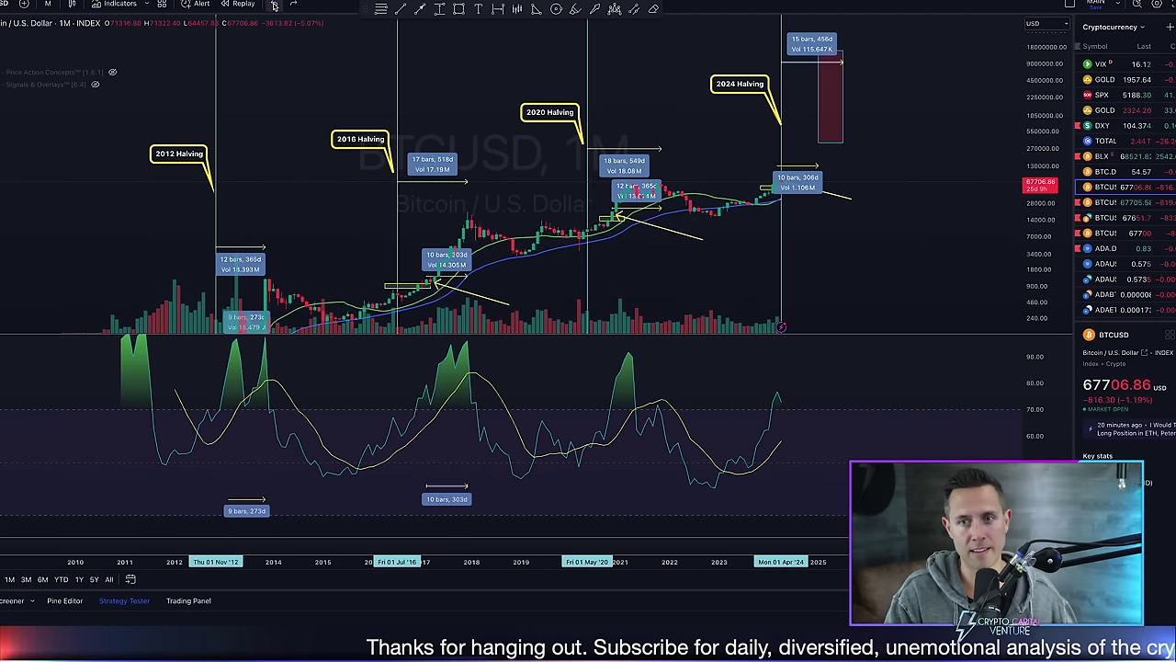
Maximize the price pane of the monthly chart, and view the daily chart before returning to the weekly chart.
double_click(964, 229)
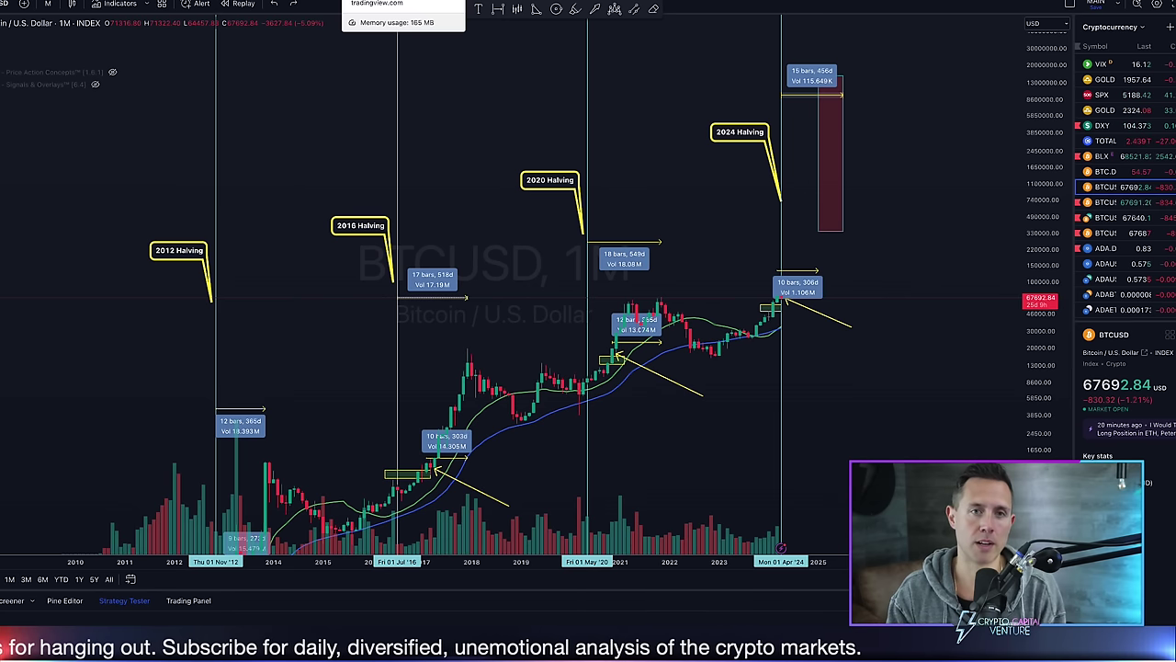
left_click(395, 0)
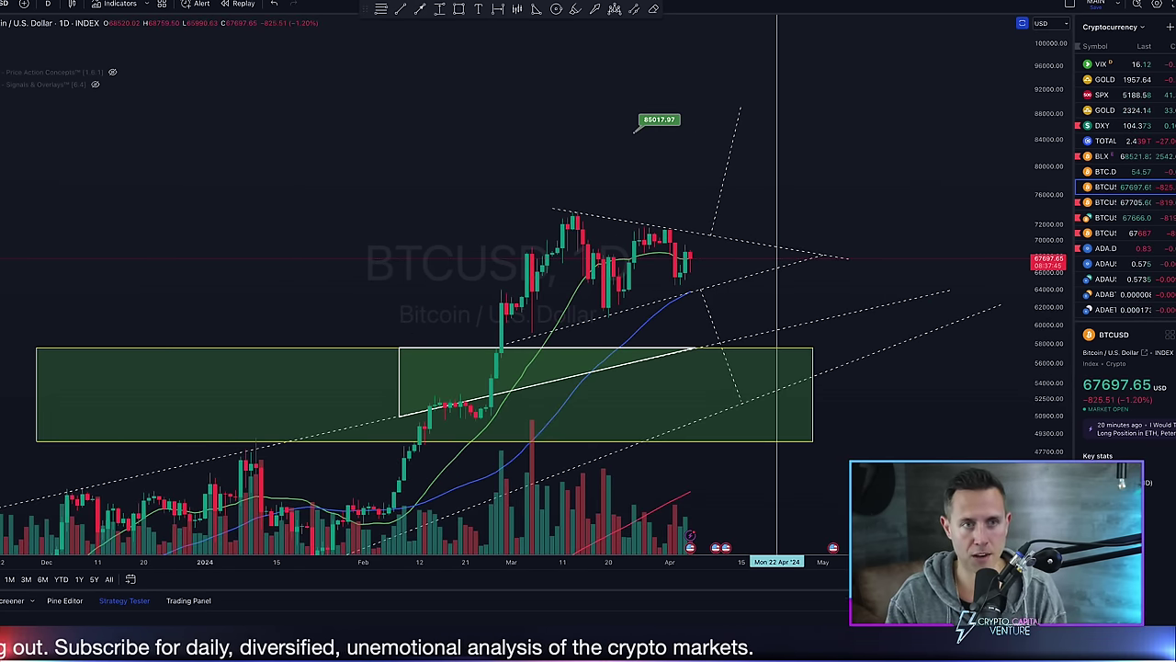
left_click(276, 0)
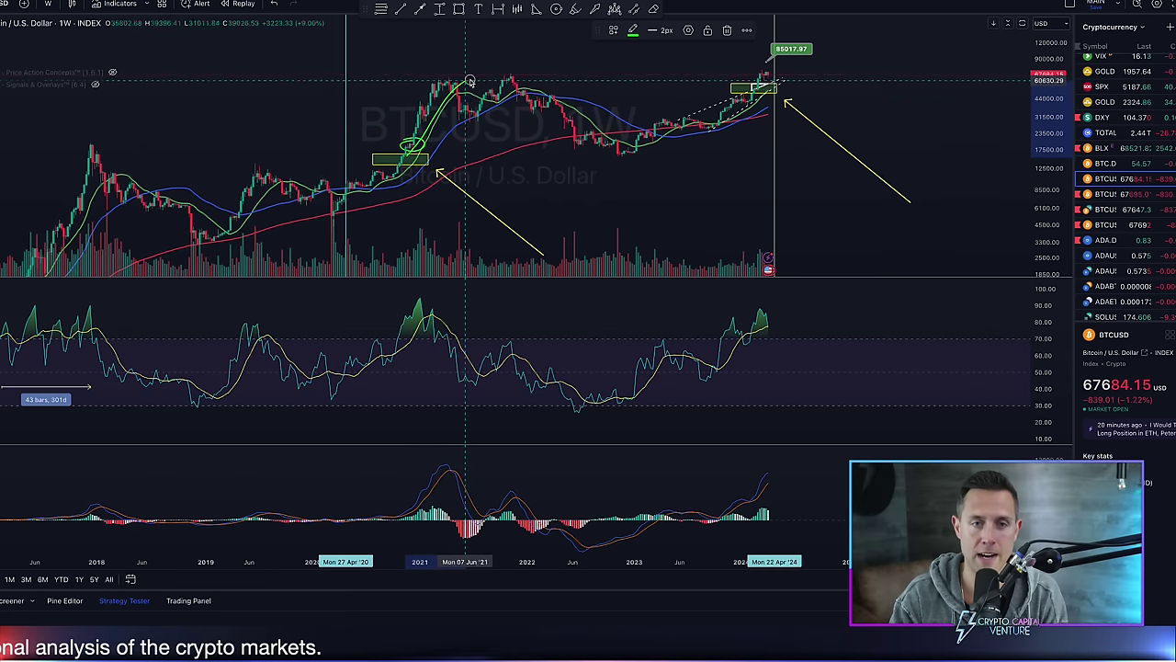
Trace the price rise from the 2020 breakout to the 2021 peaks and the declining RSI highs, and remove the strokes.
left_click_drag(524, 78, 510, 83)
key("ctrl+z")
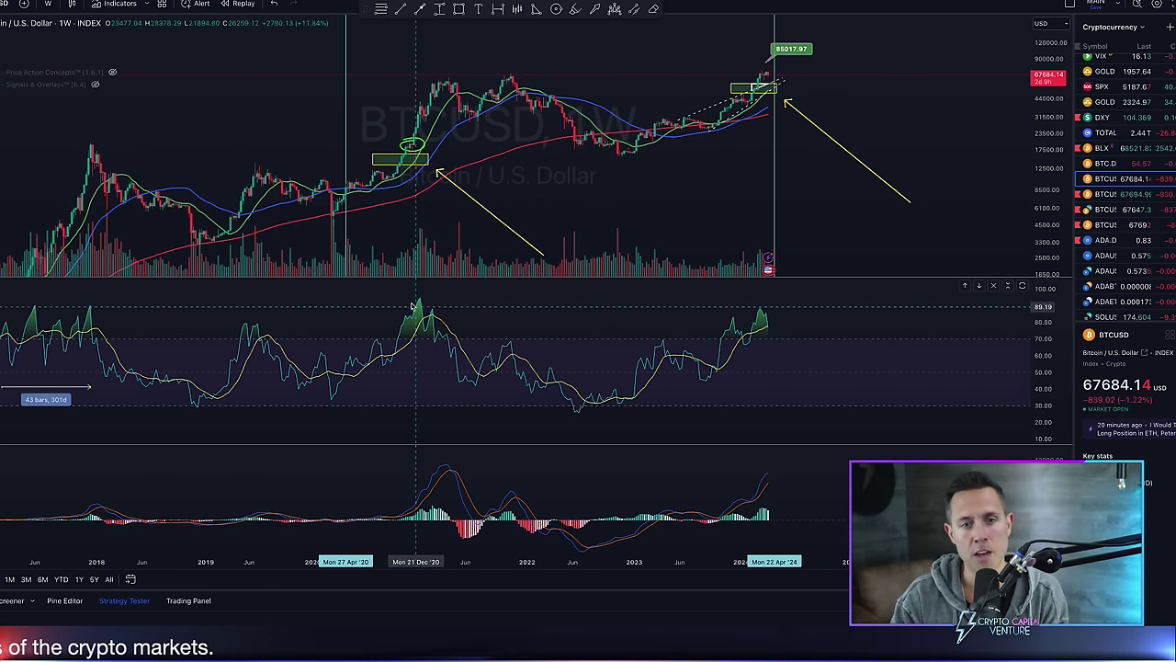
left_click_drag(412, 294, 537, 357)
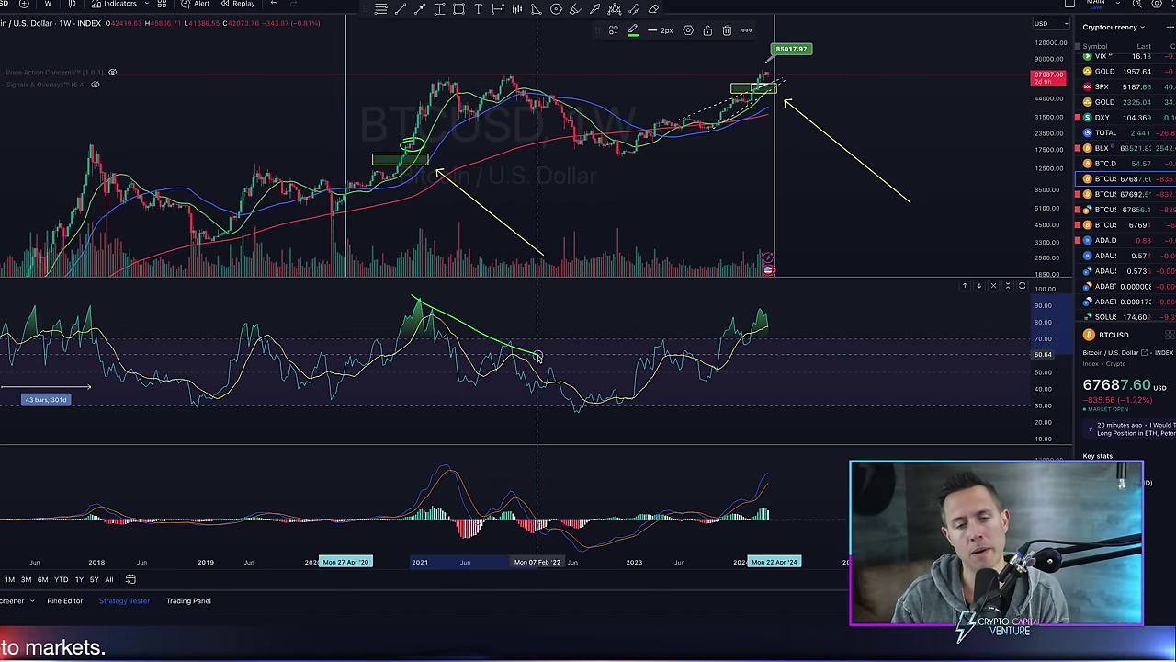
key("Delete")
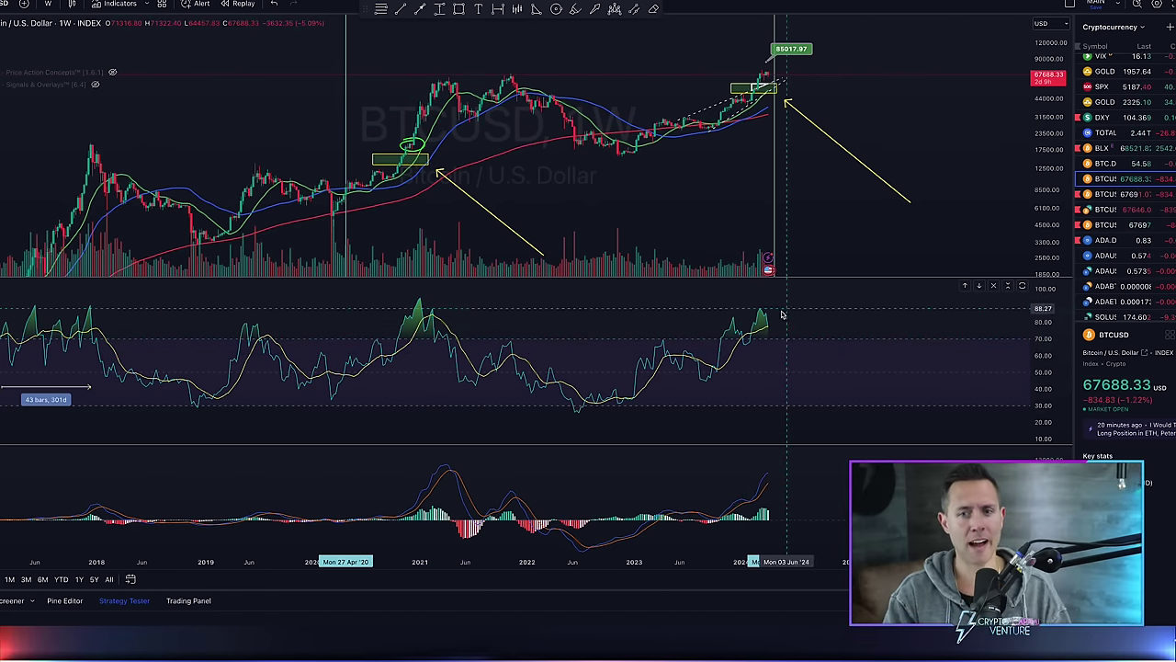
Sketch the 2024 RSI pullback, a possible rebound and a declining line of highs on the weekly RSI, deleting each stroke.
scroll(779, 321, "down", 1)
scroll(780, 322, "right", 2)
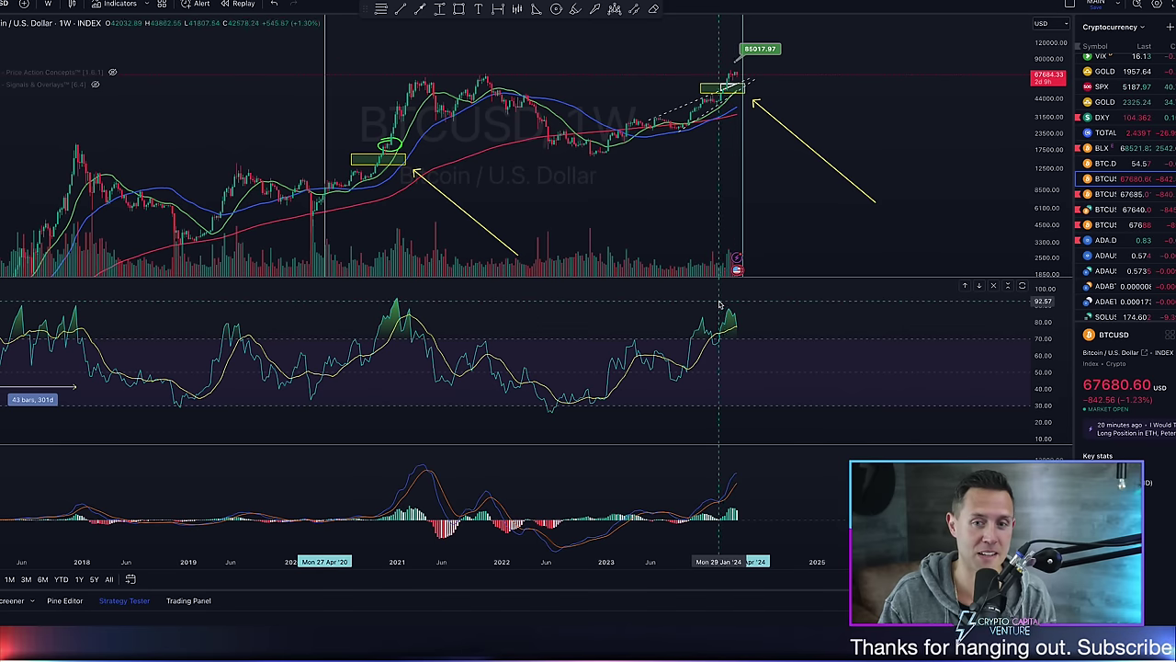
left_click_drag(730, 309, 735, 319)
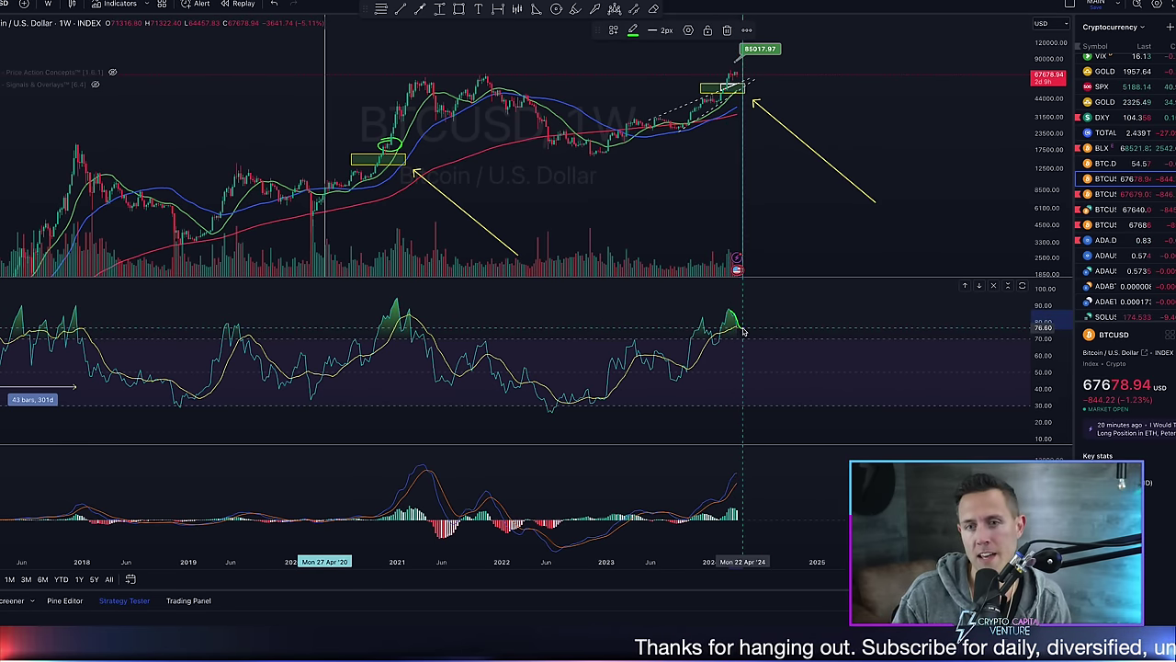
key("Delete")
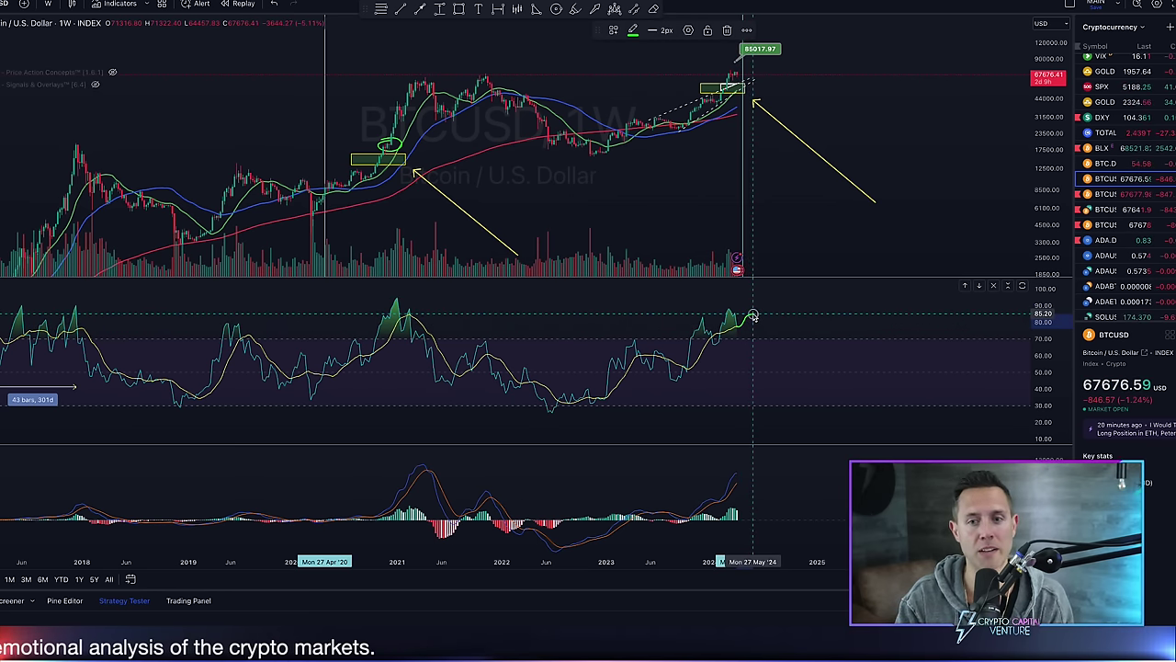
key("Delete")
left_click_drag(723, 304, 790, 331)
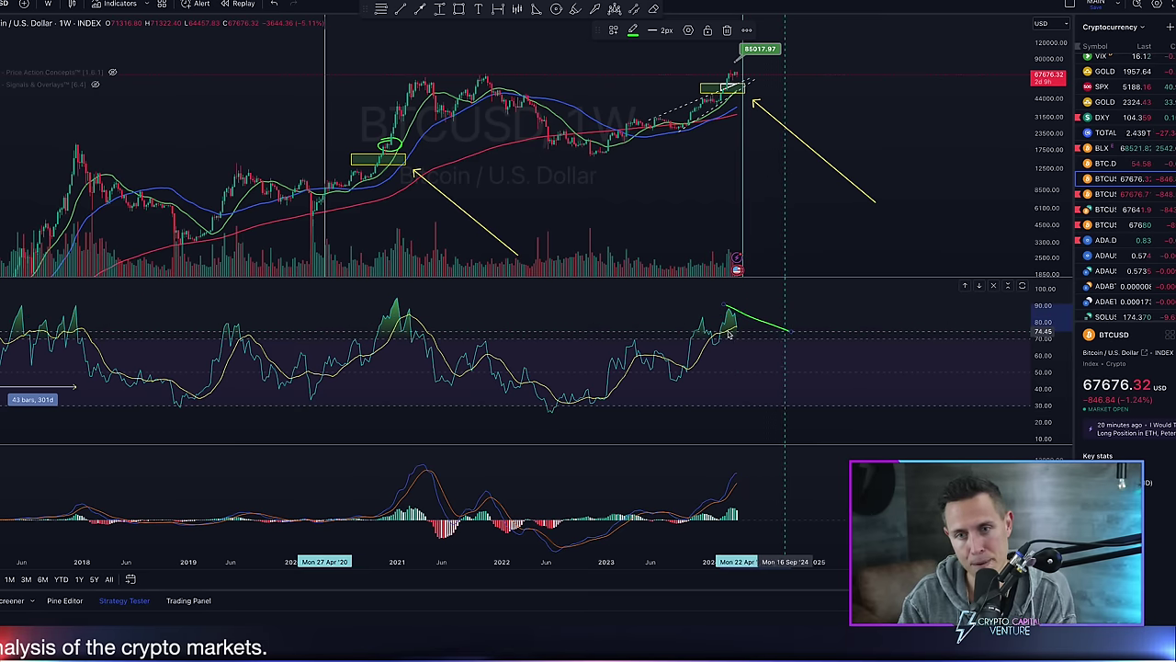
key("Delete")
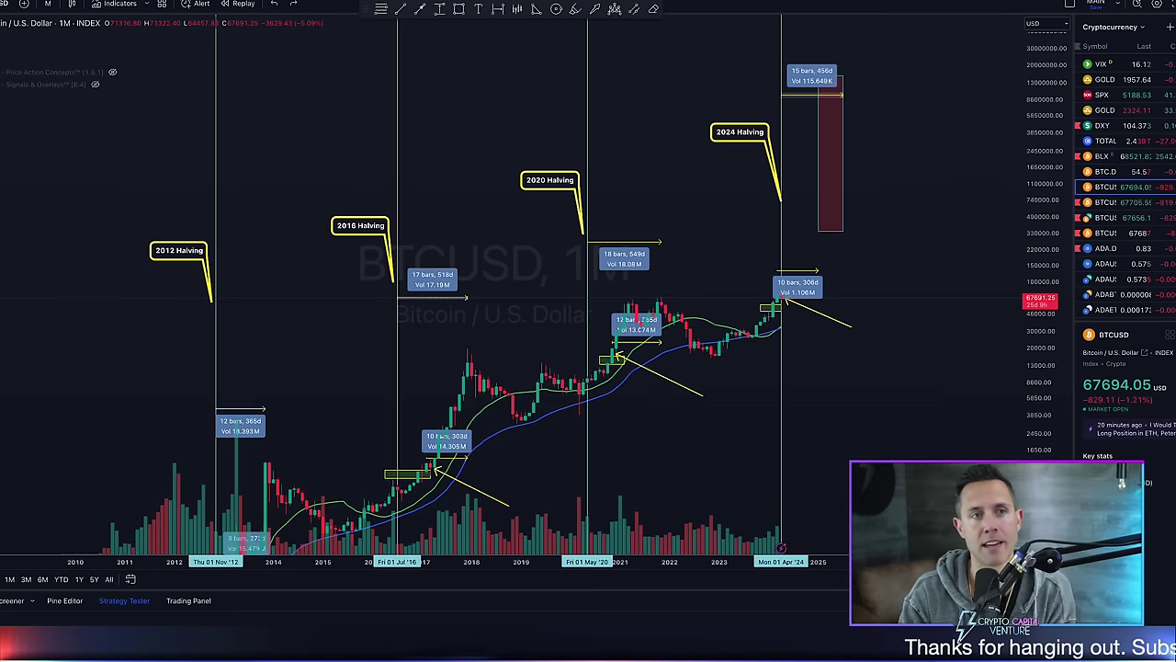
Circle the middle of the red target box on the monthly chart with a brush stroke and delete the circle.
scroll(183, 57, "up", 5)
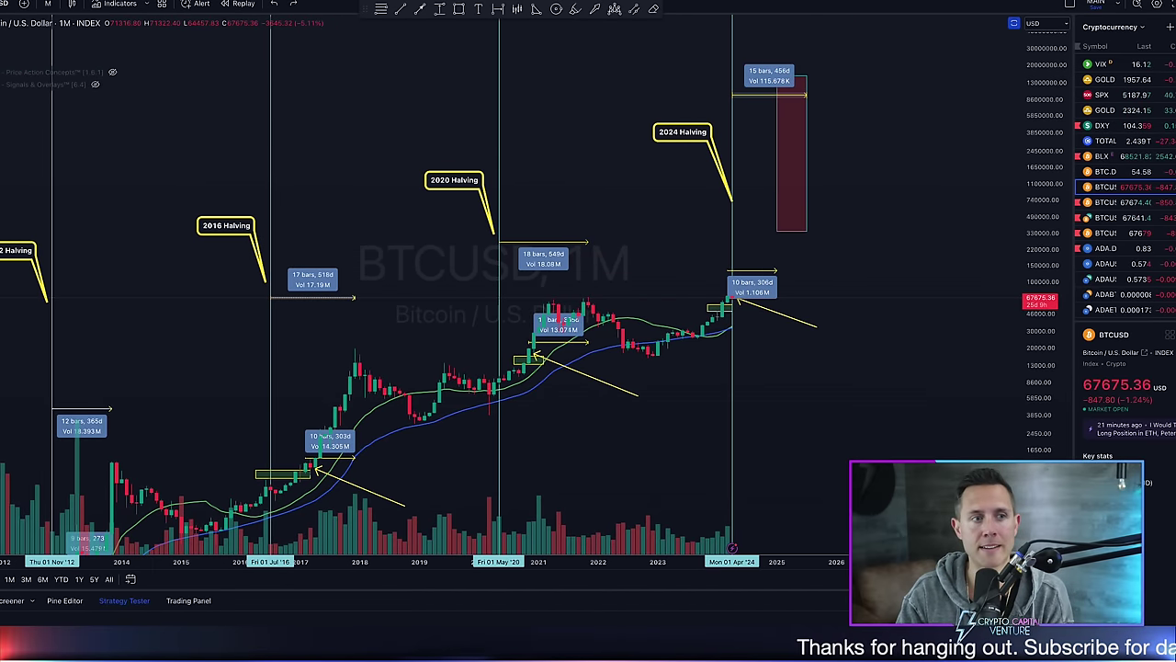
mouse_move(799, 117)
left_mouse_down()
mouse_move(788, 178)
mouse_move(782, 119)
left_mouse_up()
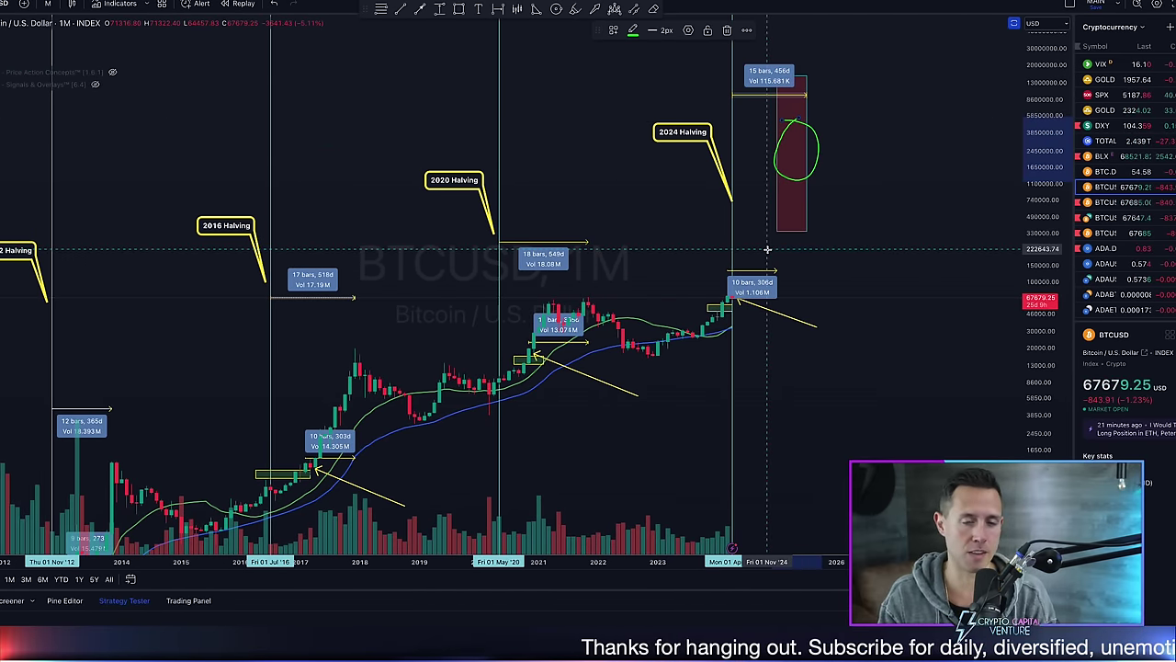
scroll(767, 249, "down", 3)
key("Delete")
Check the daily chart's price structure and return to the monthly halving chart.
left_click_drag(1053, 271, 1054, 371)
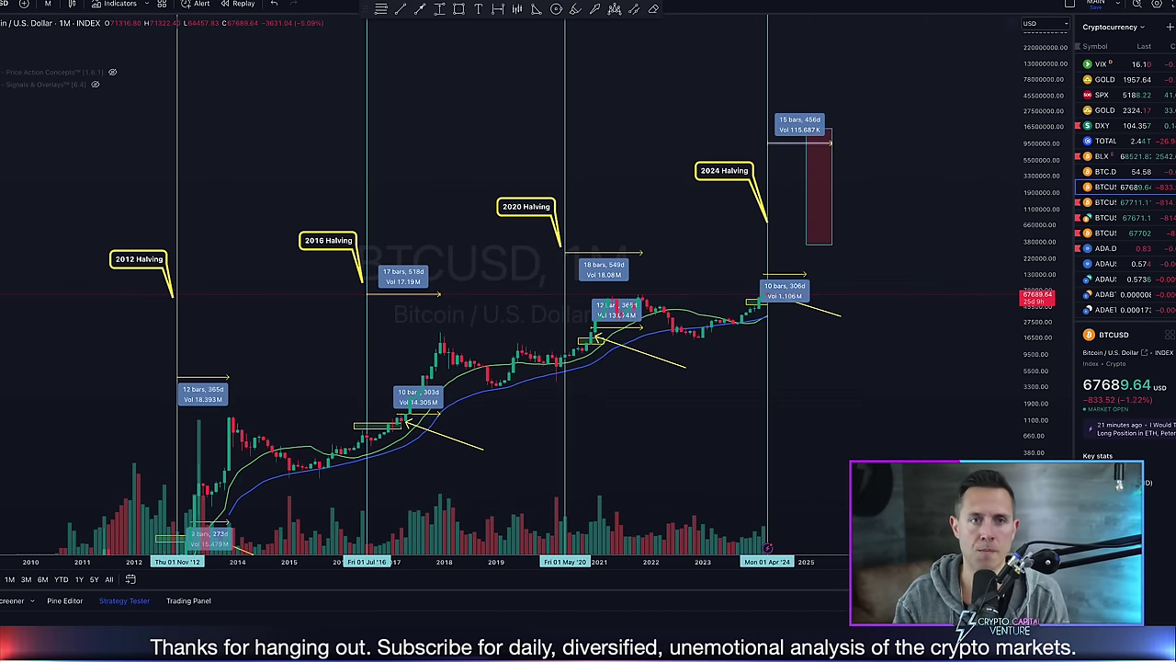
left_click(588, 1)
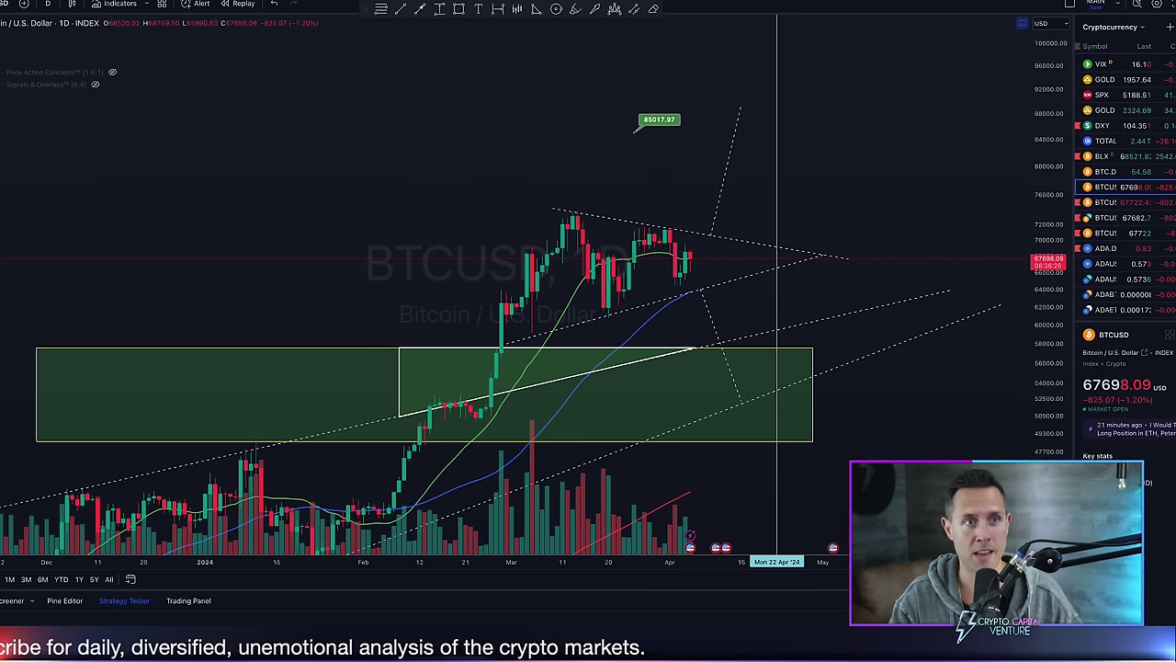
left_click(487, 1)
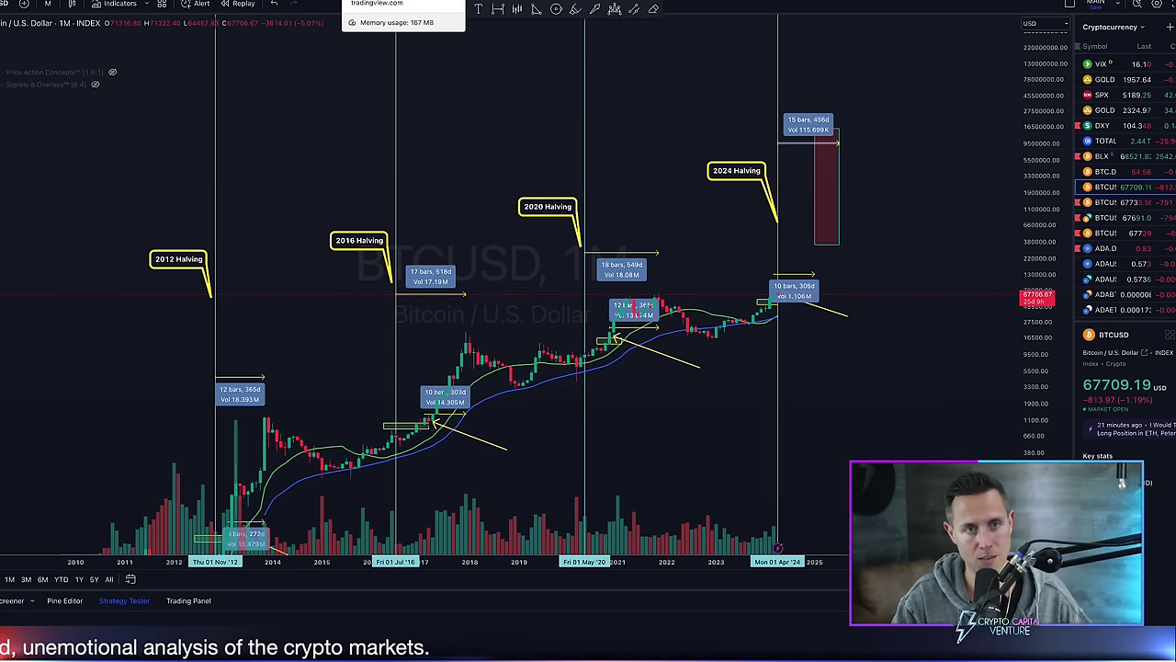
Return to the daily Bitcoin chart, outline the March–April consolidation triangle with a brush stroke, and delete the outline.
left_click(376, 1)
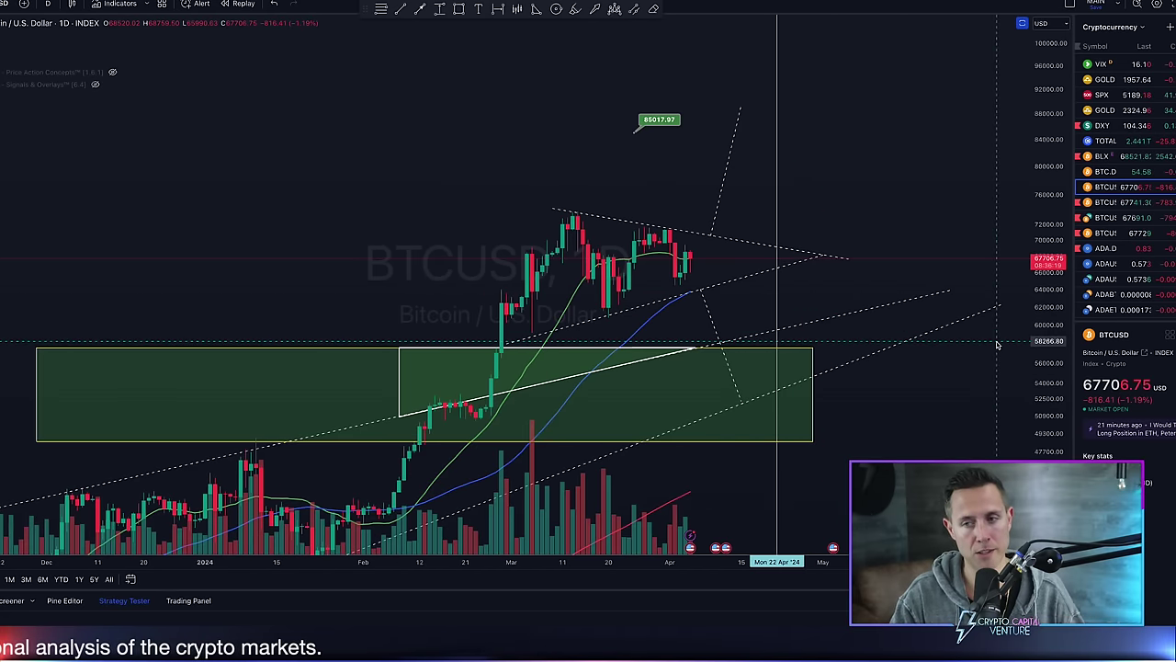
left_click_drag(1027, 376, 1046, 321)
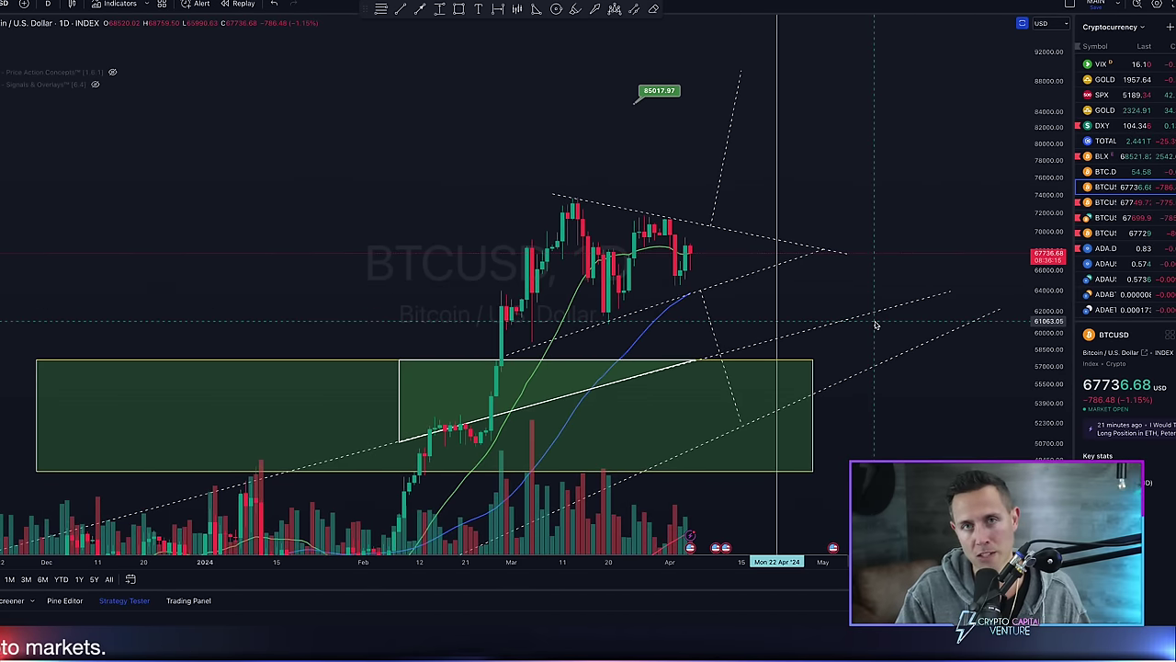
left_click_drag(1048, 254, 1035, 292)
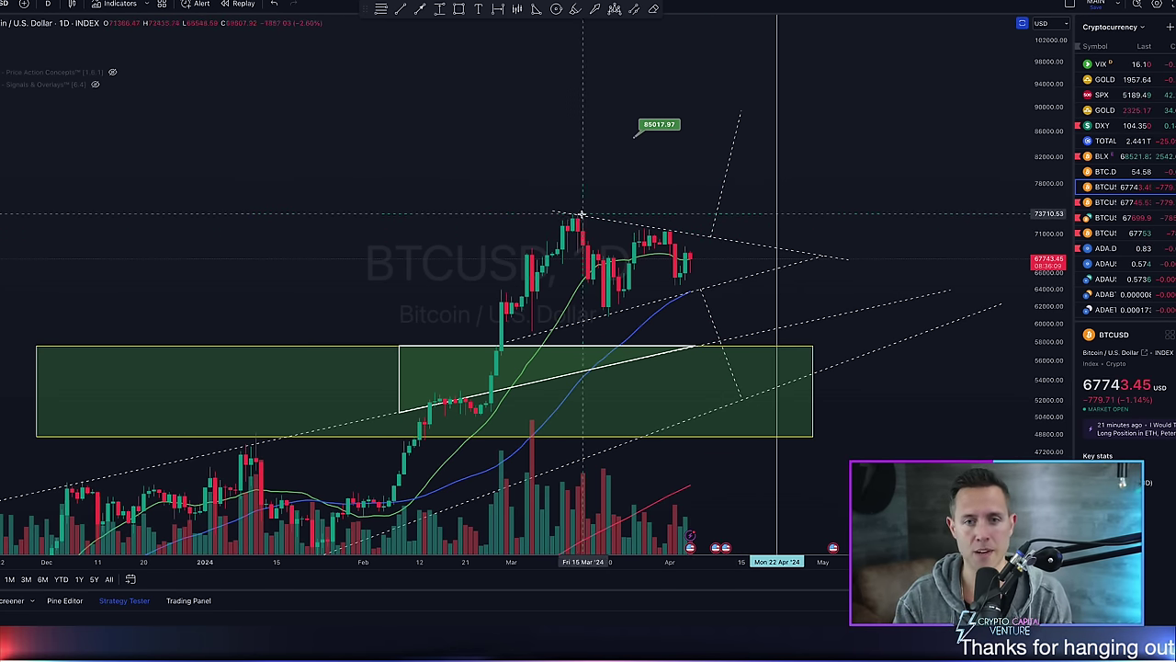
mouse_move(561, 208)
left_mouse_down()
mouse_move(840, 251)
mouse_move(650, 294)
left_mouse_up()
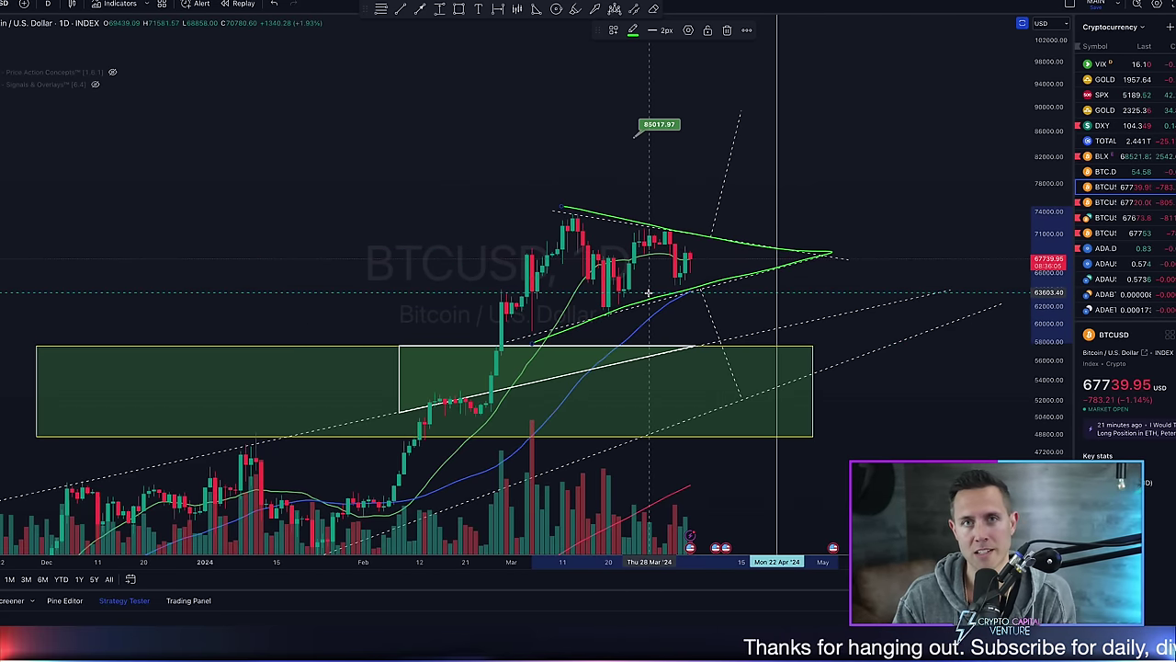
key("Delete")
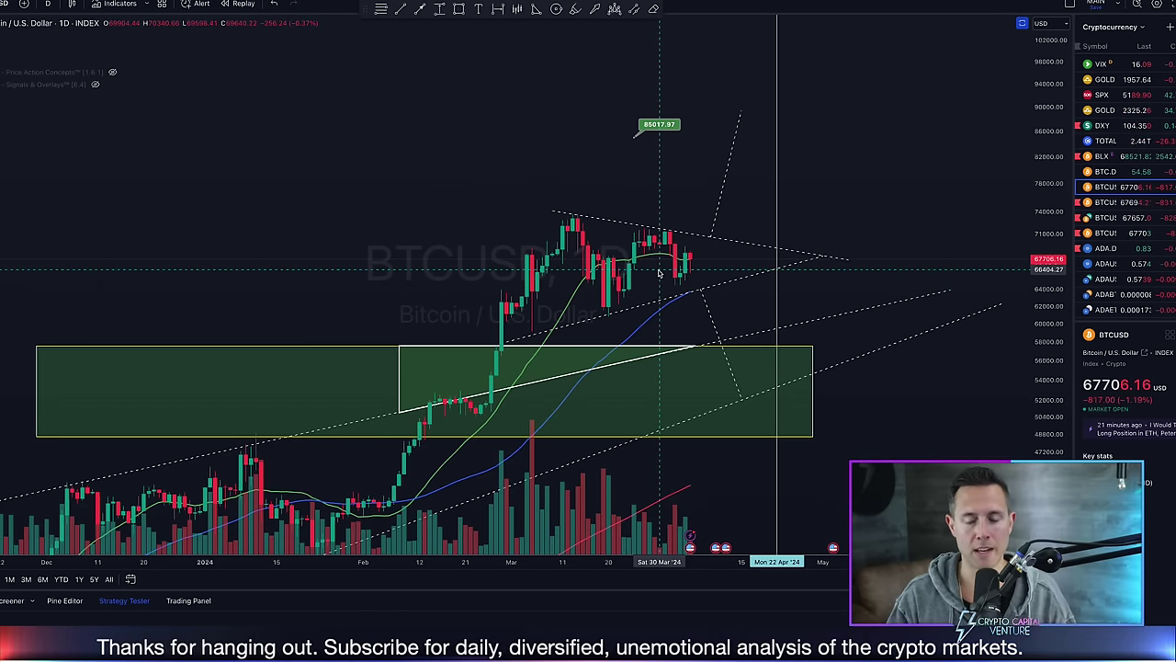
Trace the February–March rally leading into the triangle with brush strokes on the daily chart, deleting each stroke.
left_click_drag(420, 436, 562, 232)
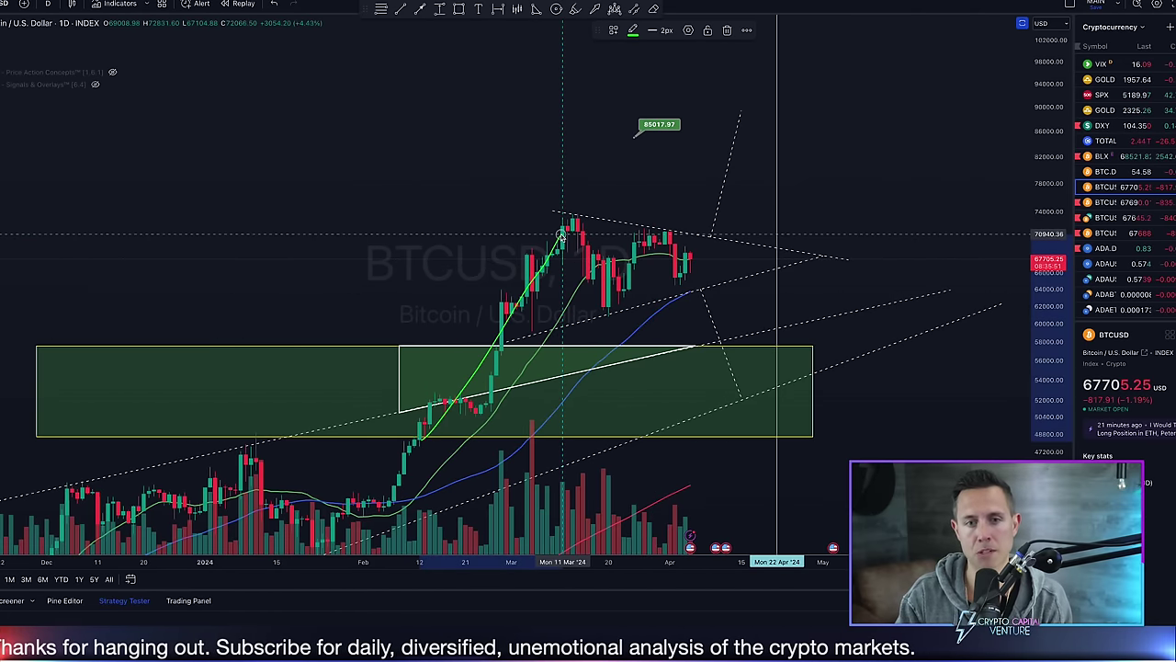
key("Delete")
mouse_move(385, 480)
left_mouse_down()
mouse_move(567, 227)
mouse_move(820, 246)
mouse_move(518, 321)
left_mouse_up()
key("Delete")
key("Escape")
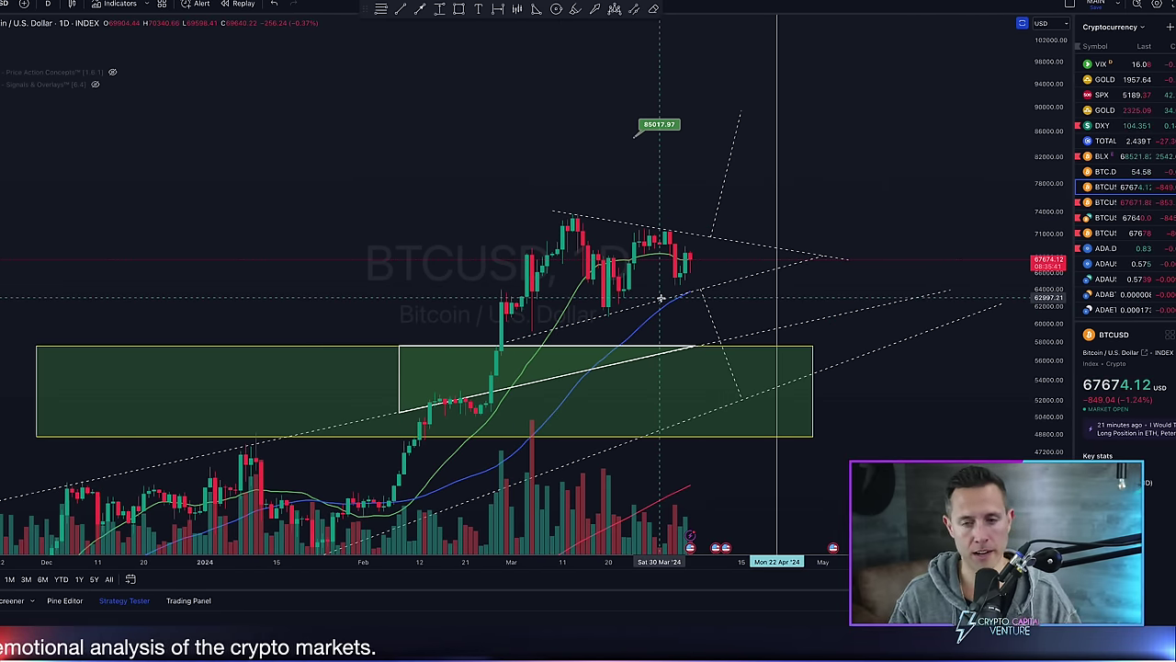
Trace the triangle and the moving averages through and beneath it with brush strokes, and delete the strokes.
mouse_move(559, 208)
left_mouse_down()
mouse_move(683, 231)
mouse_move(749, 292)
left_mouse_up()
key("Escape")
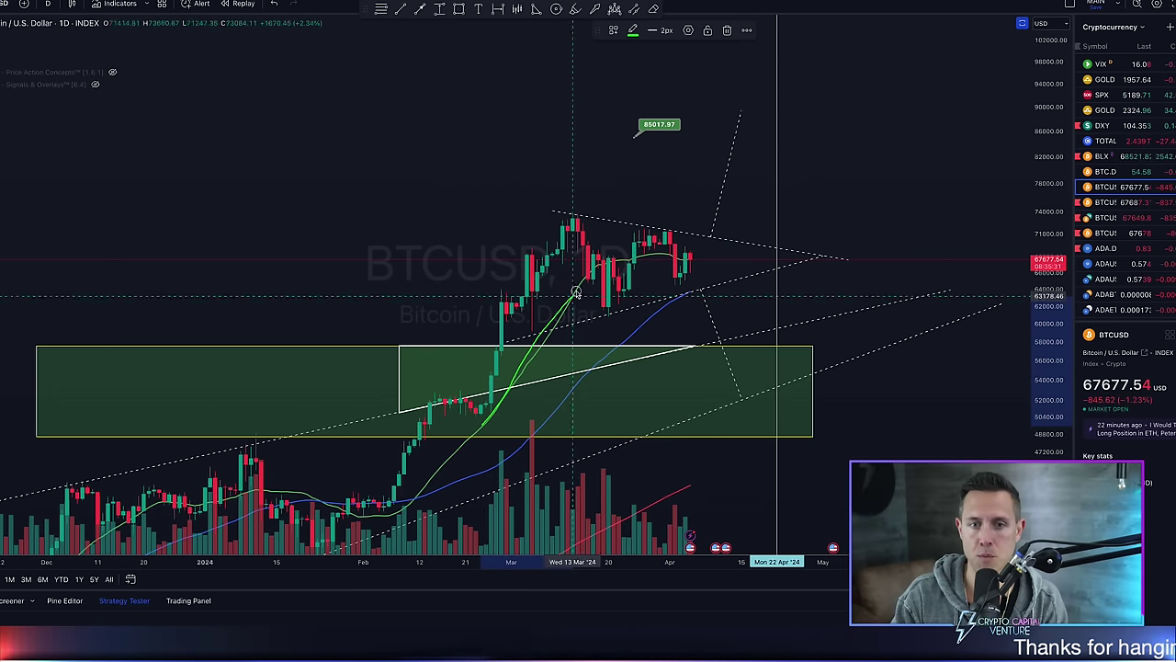
mouse_move(570, 218)
left_mouse_down()
mouse_move(593, 257)
mouse_move(641, 285)
left_mouse_up()
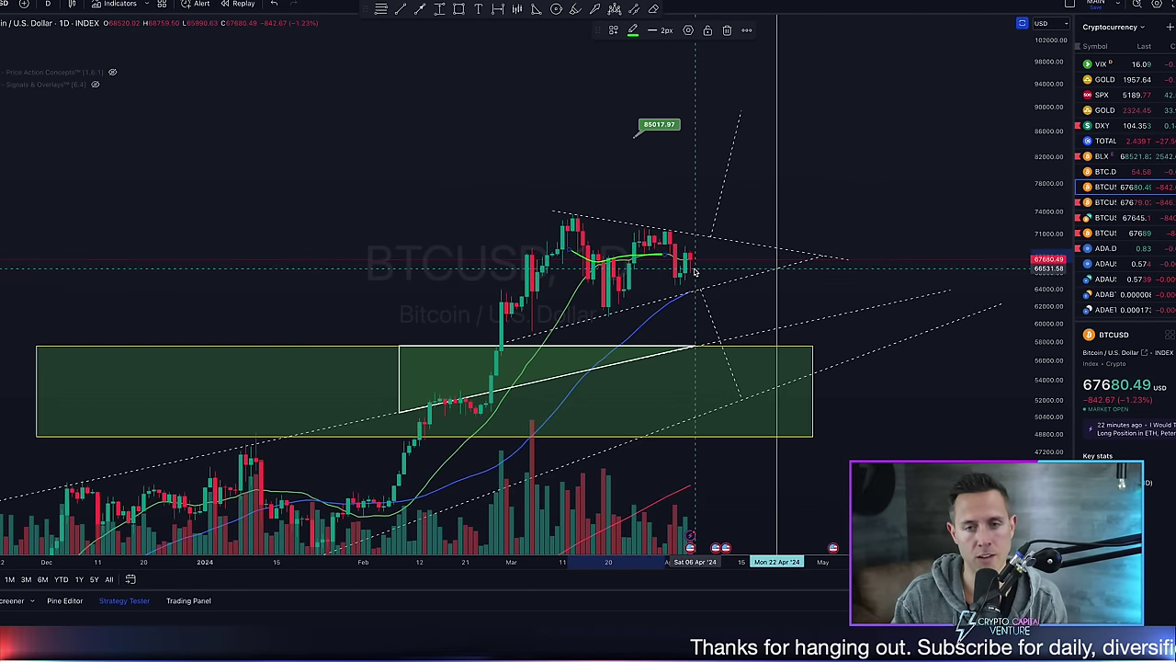
key("Delete")
left_click_drag(704, 283, 631, 338)
key("Delete")
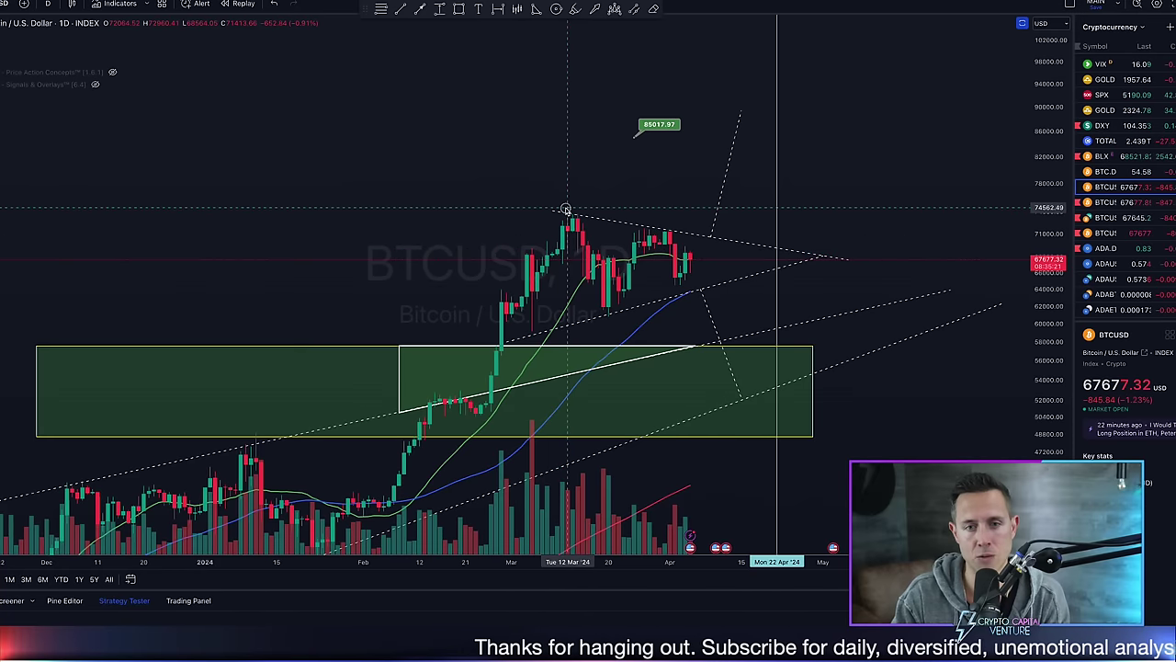
Retrace the triangle's falling resistance and rising support to their apex with the brush, and clear the strokes.
mouse_move(566, 209)
left_mouse_down()
mouse_move(748, 302)
mouse_move(761, 228)
left_mouse_up()
key("Delete")
left_click_drag(704, 260, 705, 262)
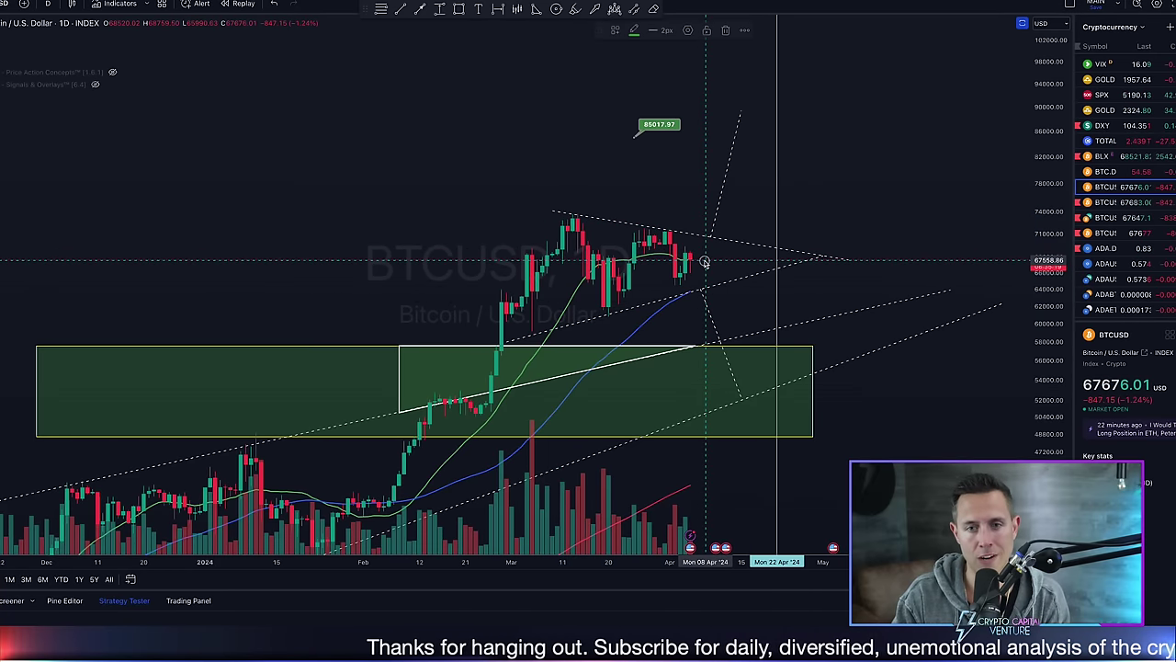
key("Delete")
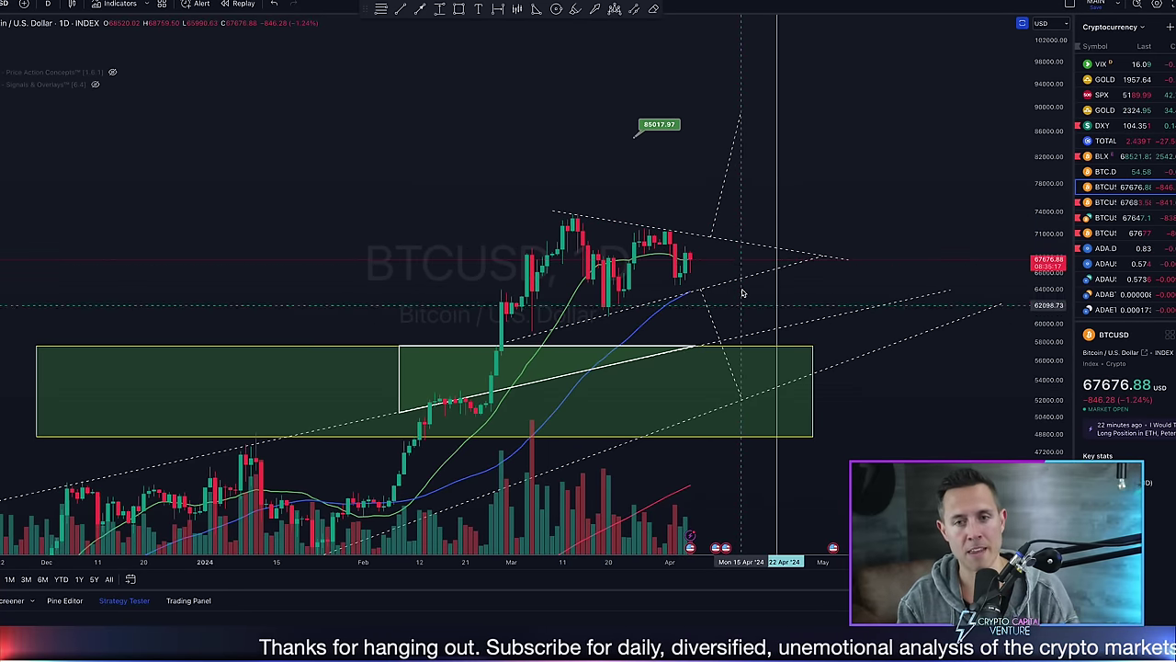
scroll(739, 257, "down", 2)
scroll(739, 257, "up", 2)
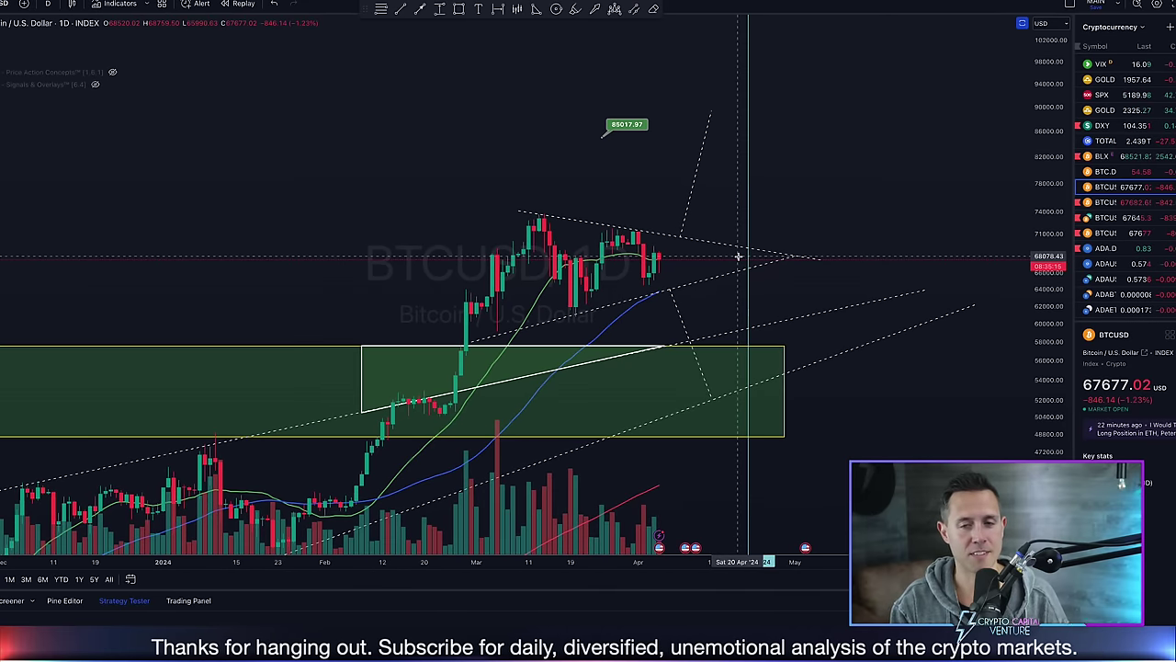
left_click(518, 203)
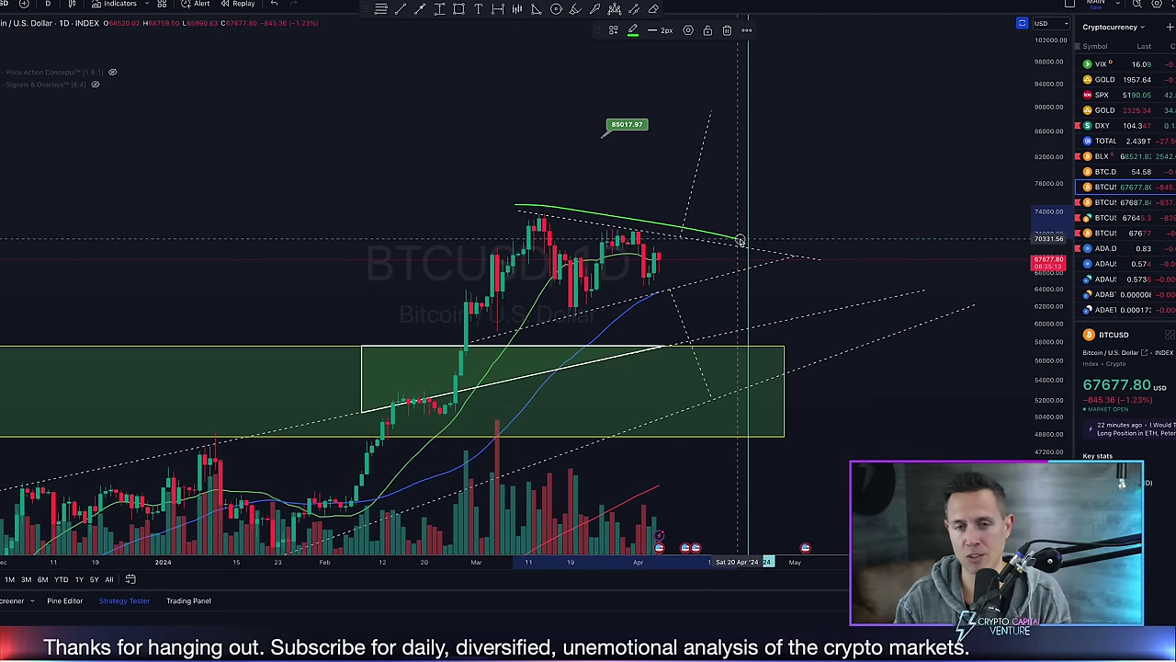
left_click(804, 250)
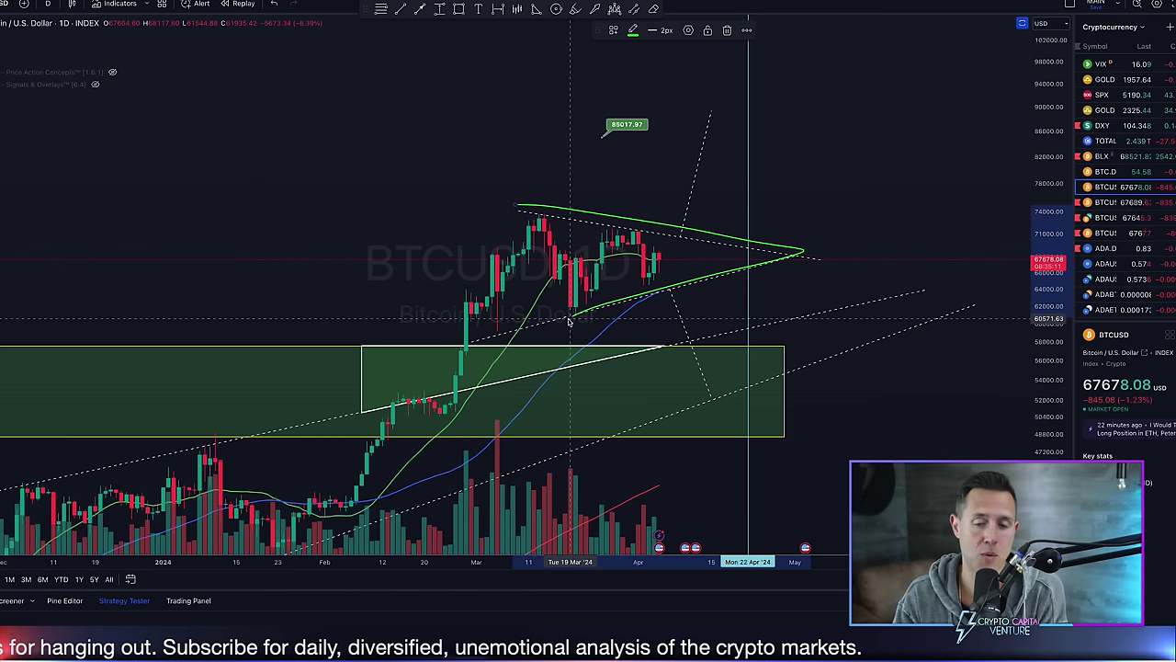
key("Escape")
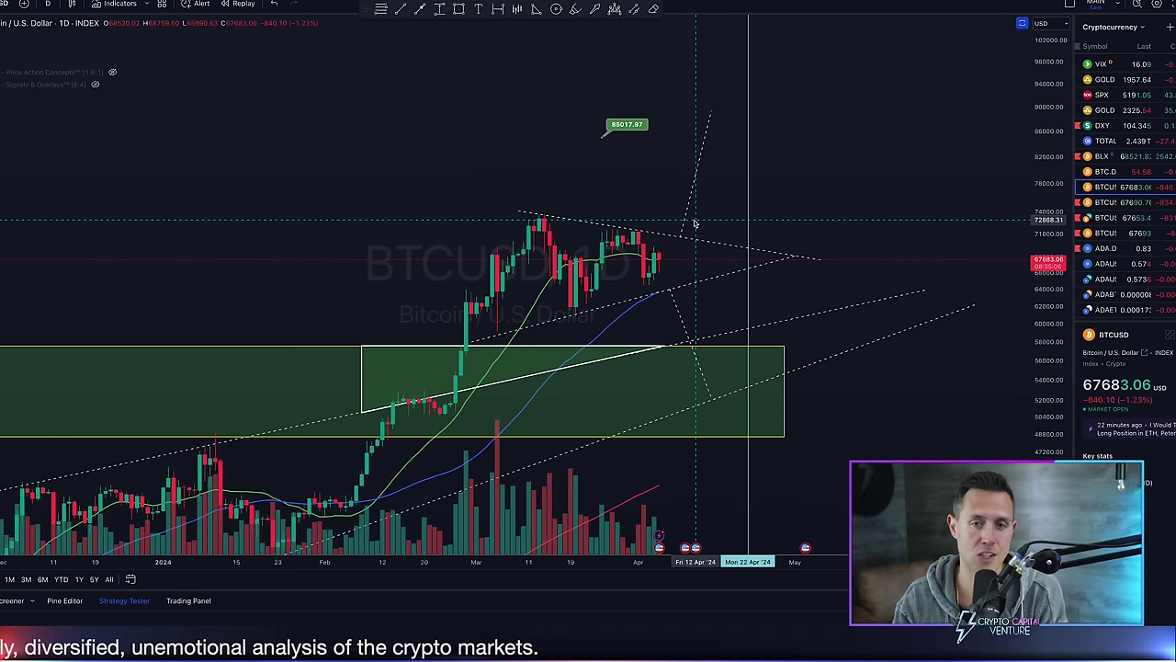
Mark about 13 April and the 22 April 2024 line with vertical brush strokes, outline the triangle again, and delete all strokes.
left_click_drag(694, 223, 702, 317)
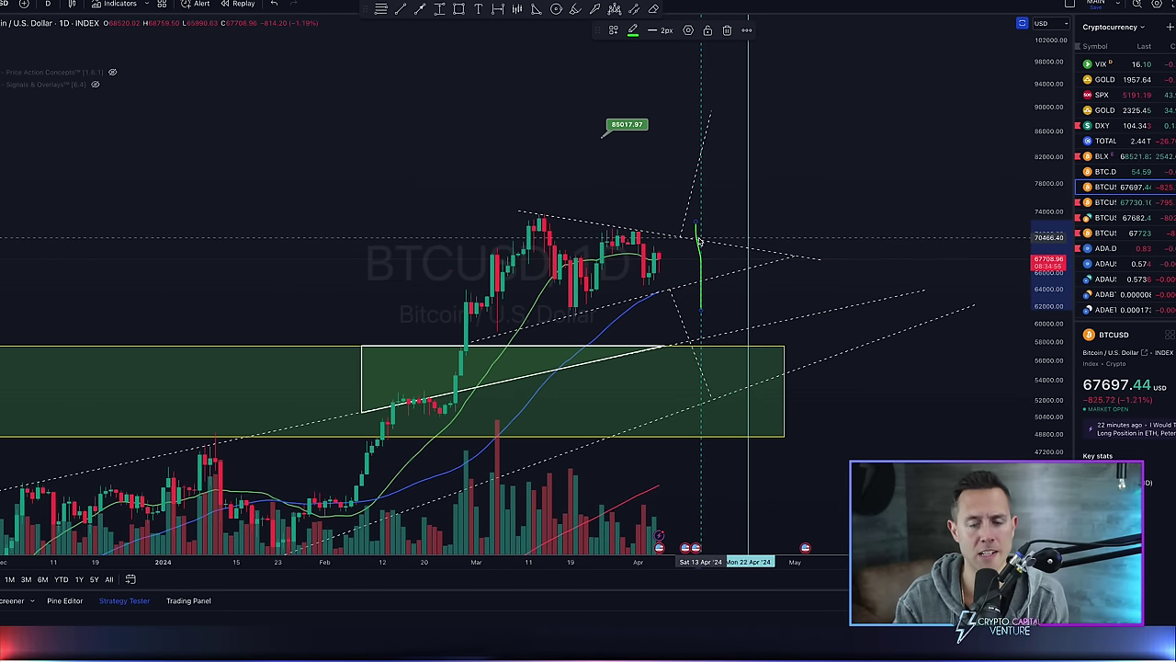
key("Delete")
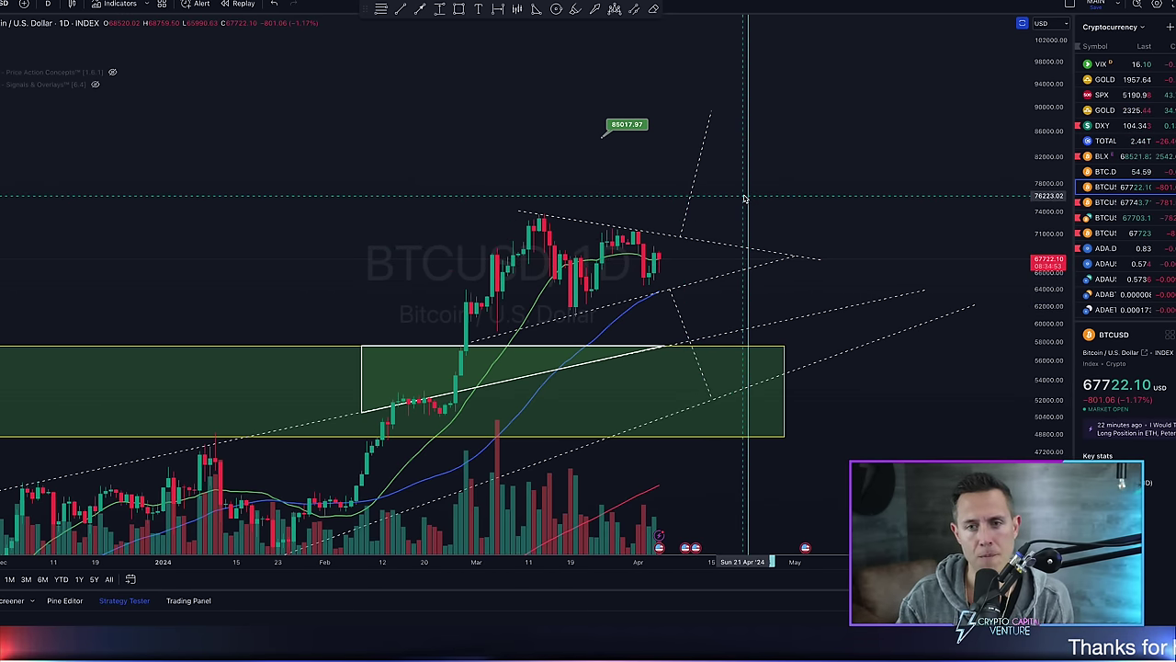
left_click_drag(748, 194, 749, 329)
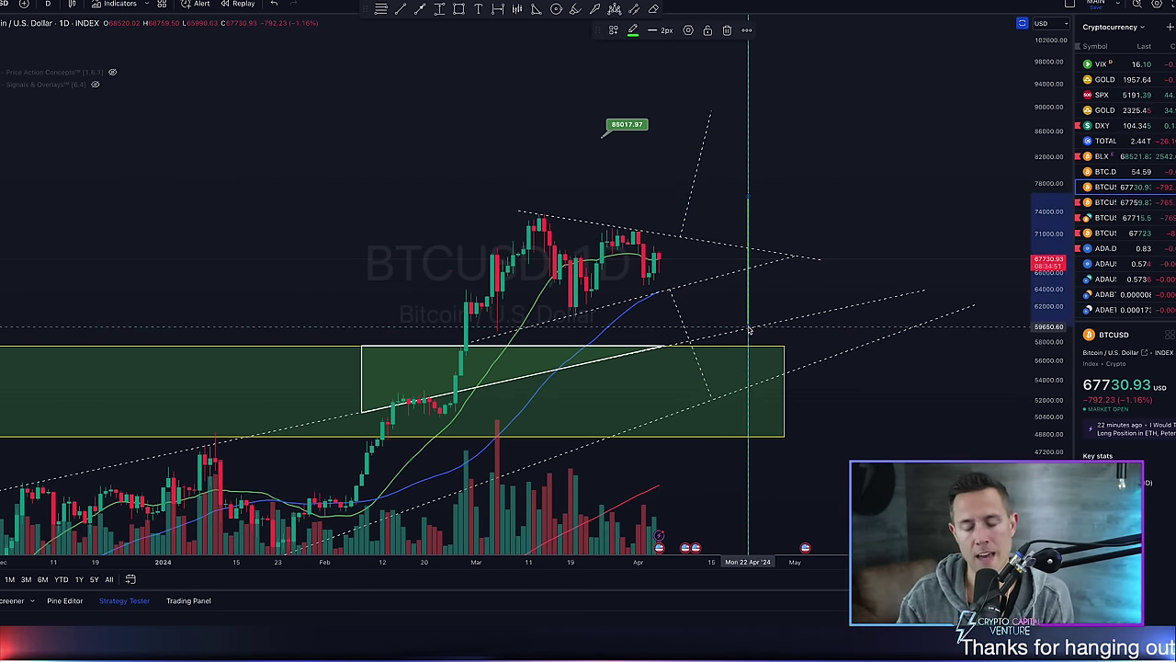
scroll(749, 329, "down", 2)
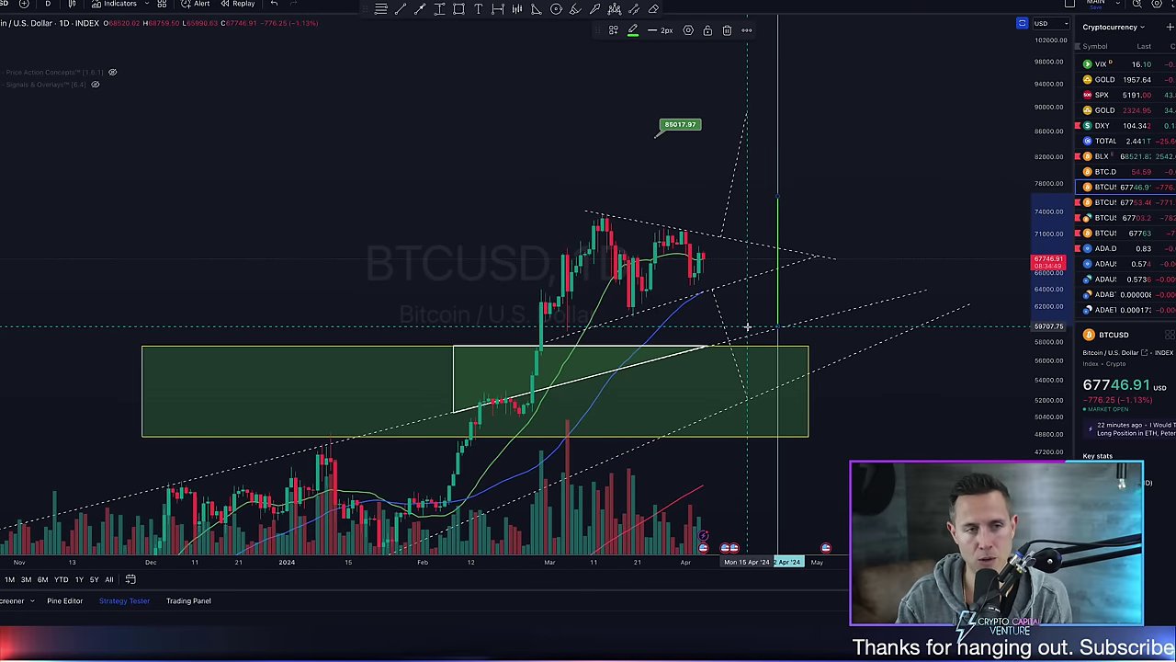
scroll(748, 327, "up", 1)
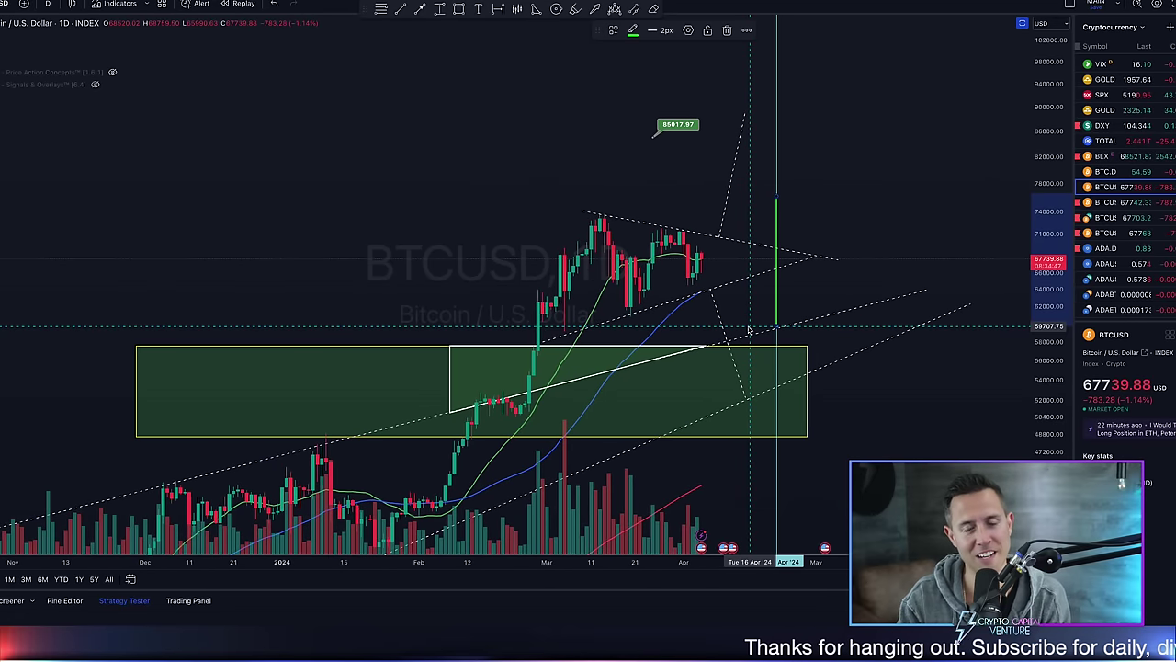
key("Delete")
mouse_move(593, 212)
left_mouse_down()
mouse_move(809, 265)
mouse_move(573, 347)
left_mouse_up()
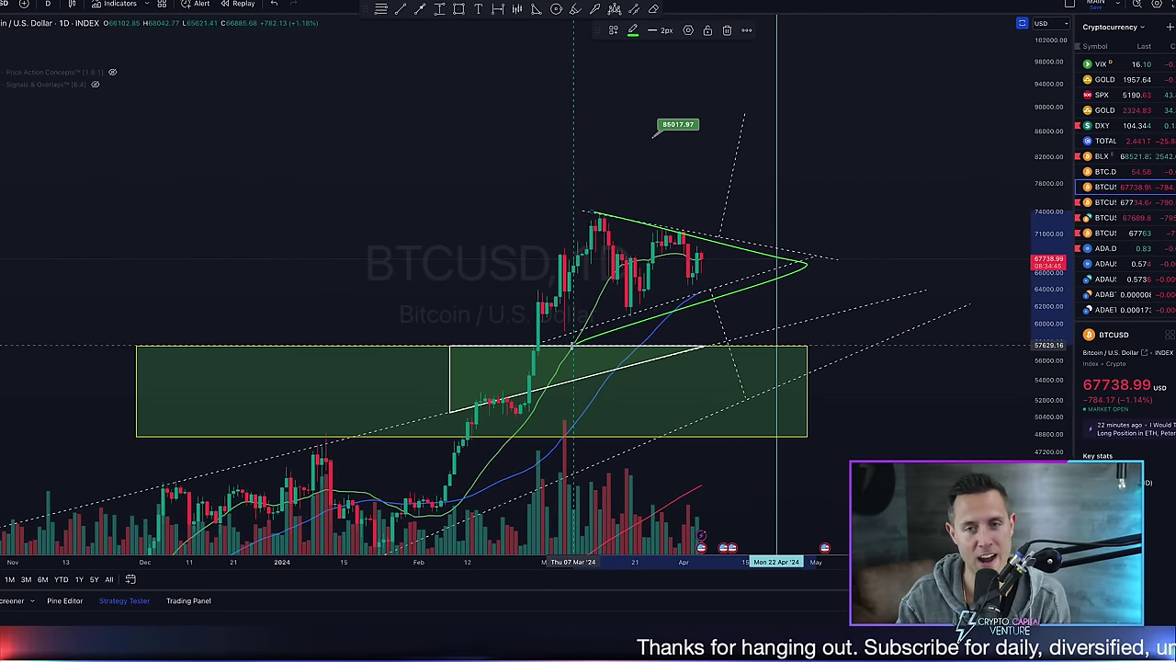
key("Delete")
Mark the triangle's upside target at about 89,000 and its downside target with horizontal brush strokes, and delete them.
scroll(573, 347, "up", 2)
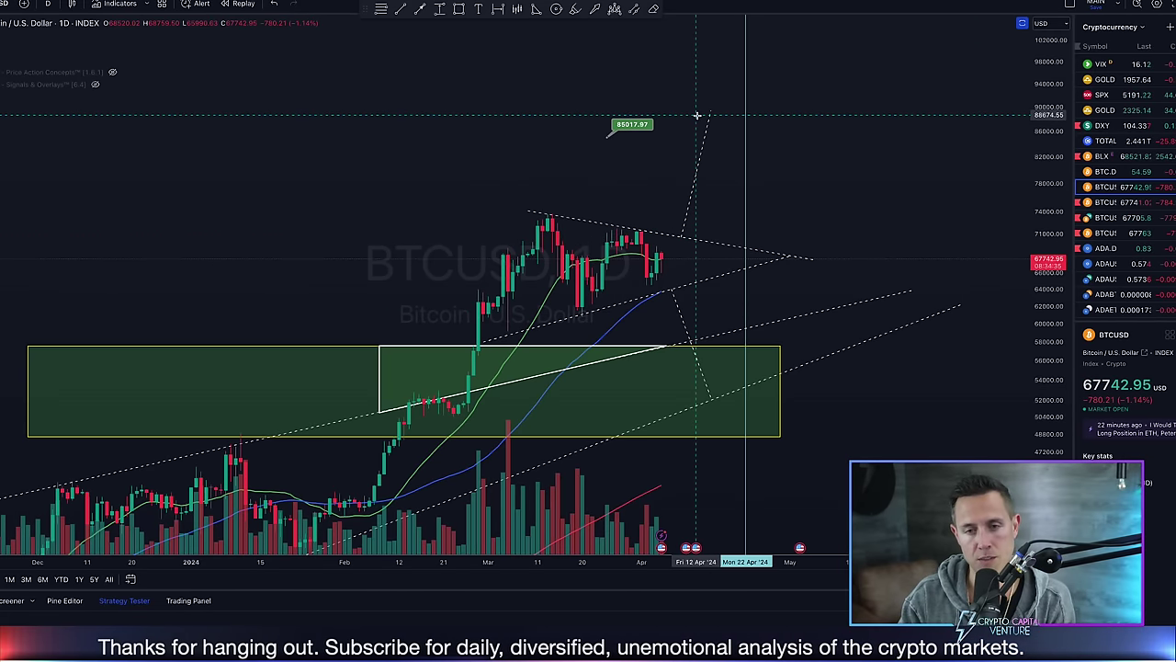
left_click_drag(682, 112, 783, 110)
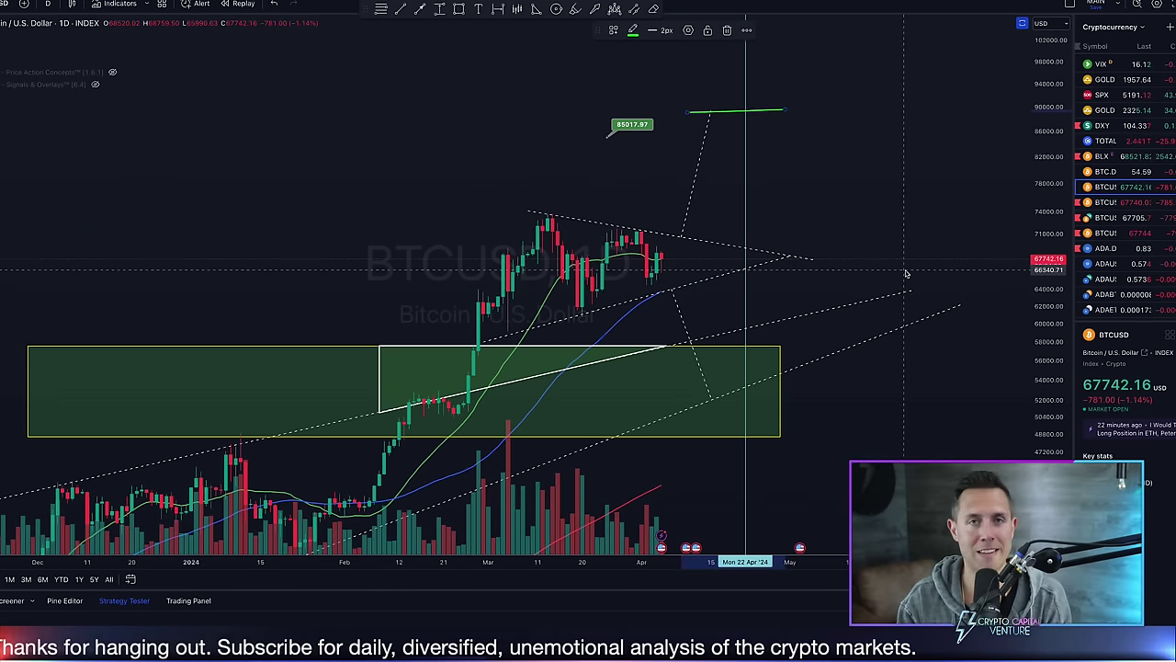
scroll(919, 262, "down", 3)
left_click_drag(686, 379, 768, 382)
key("Delete")
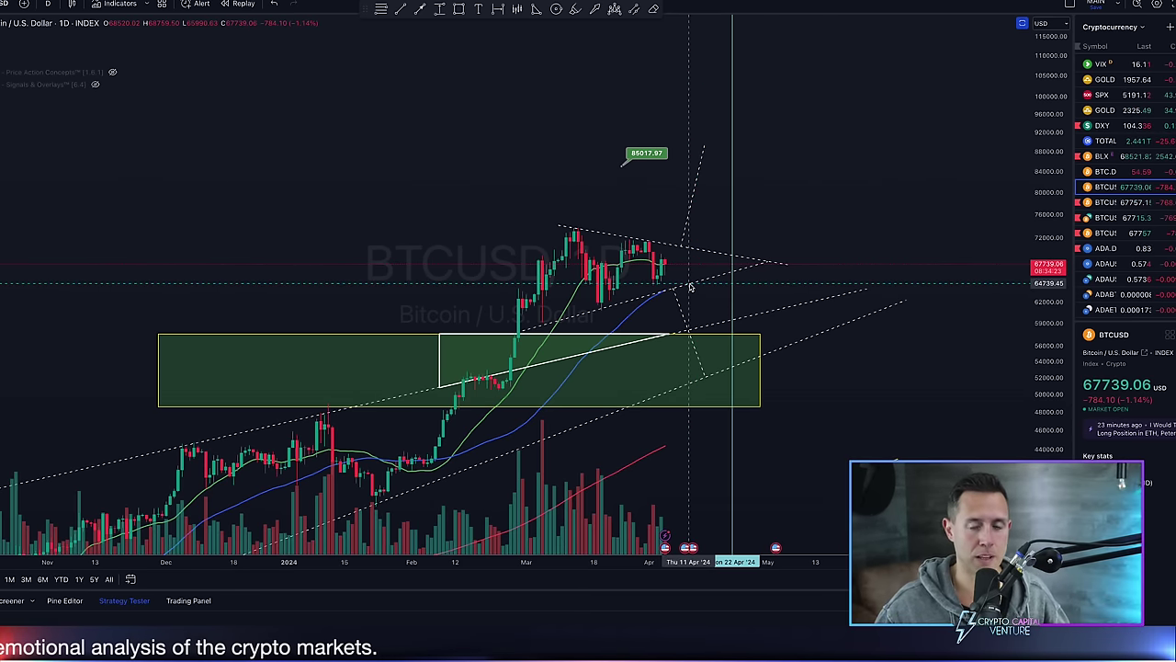
Outline the larger rising wedge formed since mid-2023 with a brush stroke, compress the price scale, and delete the outline.
scroll(689, 284, "down", 3)
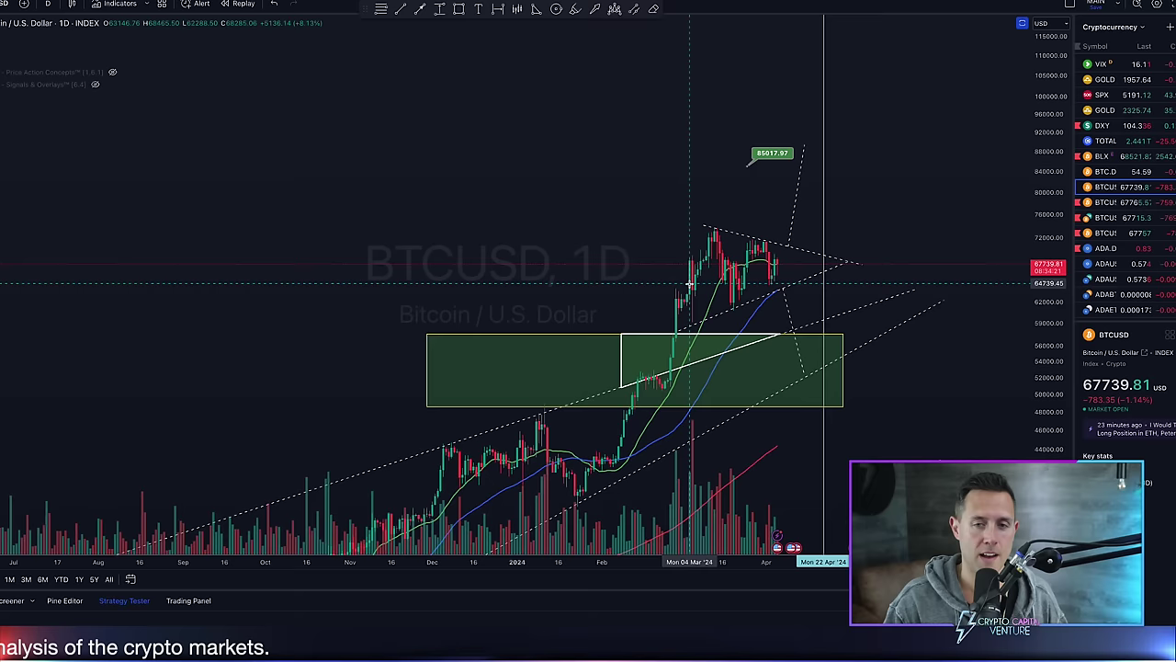
scroll(596, 267, "right", 1)
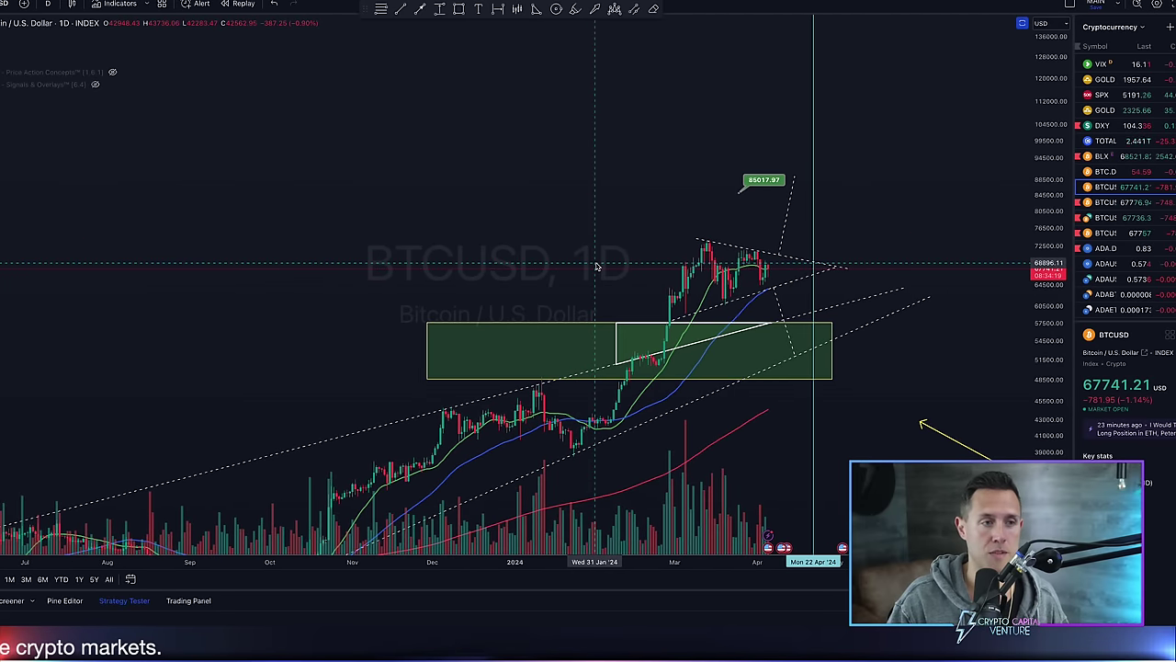
mouse_move(170, 501)
left_mouse_down()
mouse_move(1080, 253)
mouse_move(423, 583)
left_mouse_up()
scroll(636, 439, "down", 4)
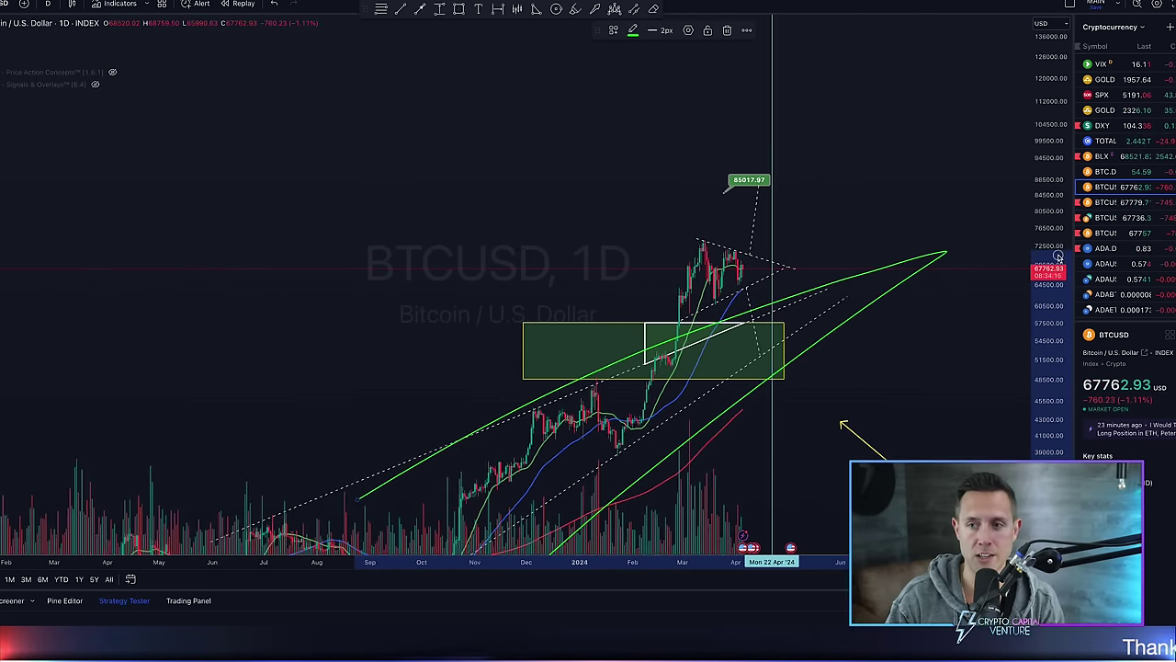
left_click_drag(1057, 257, 1054, 413)
key("Delete")
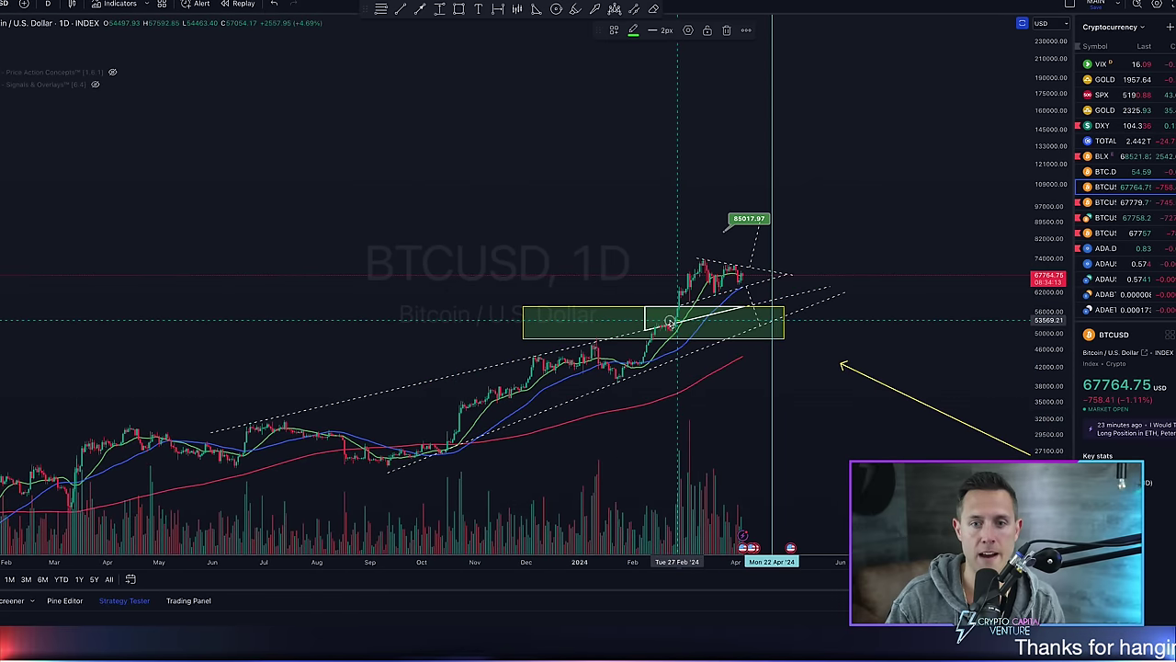
Mark the late-February wedge breakout, trace the rally from it up to the 85017.97 target, and delete the strokes.
left_click(676, 322)
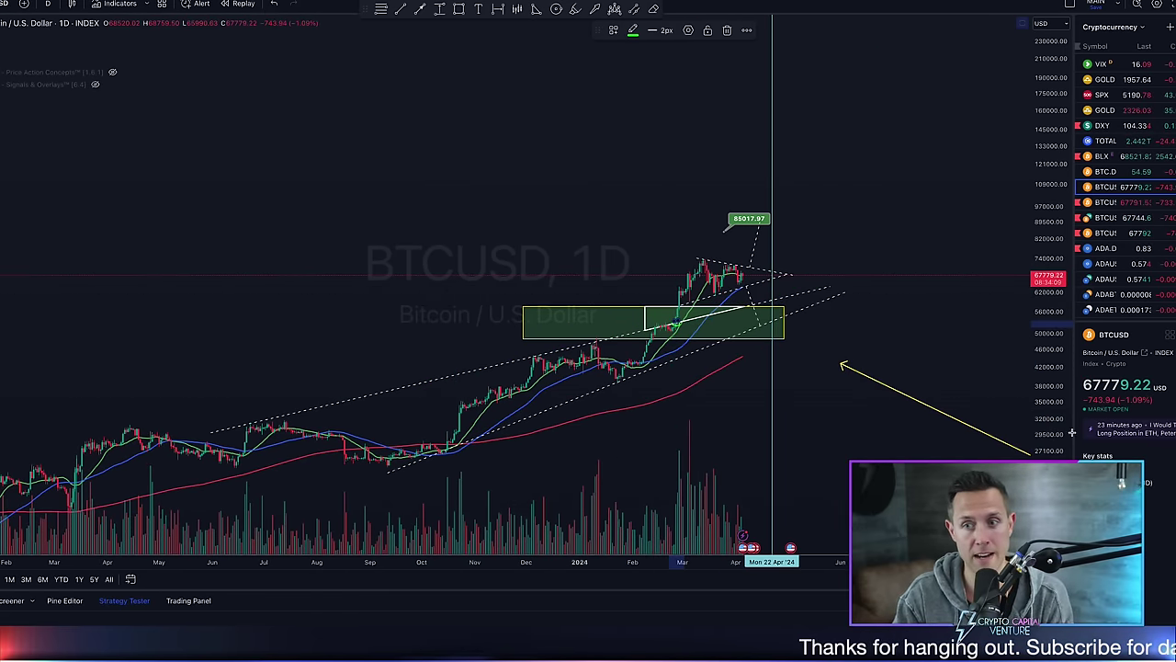
scroll(841, 386, "up", 5)
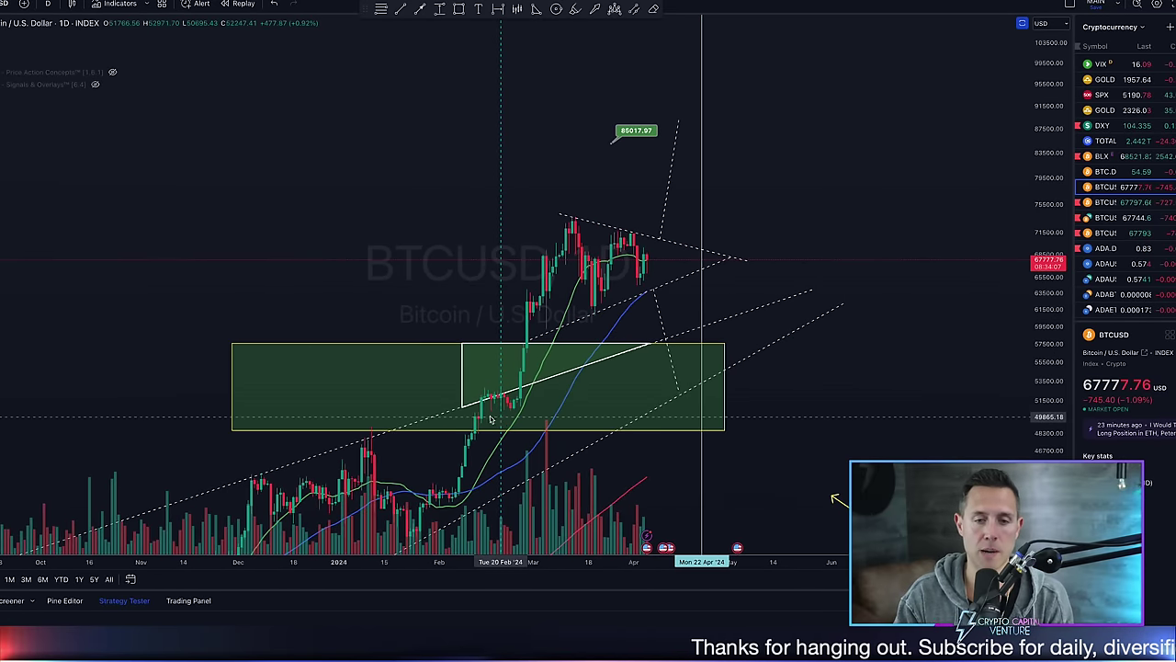
mouse_move(490, 419)
left_mouse_down()
mouse_move(610, 165)
mouse_move(601, 136)
mouse_move(665, 149)
left_mouse_up()
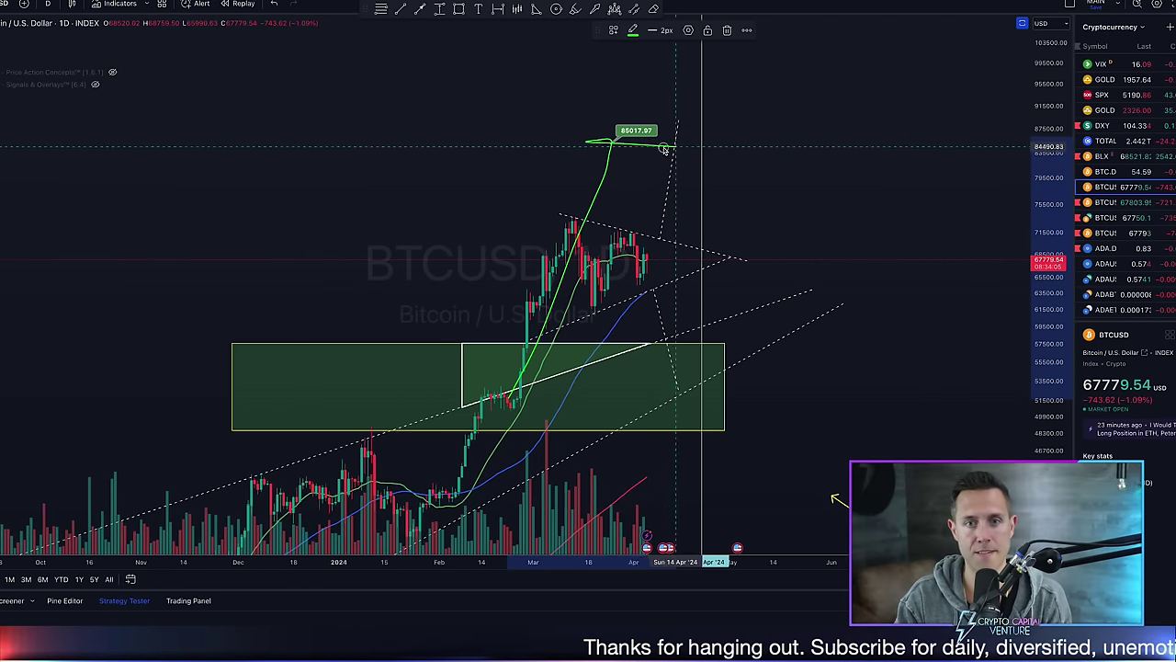
key("Delete")
Trace the triangle's projected upside breakout to about 89,000 and the 85017.97 target level, deleting both strokes.
left_click_drag(663, 244, 694, 122)
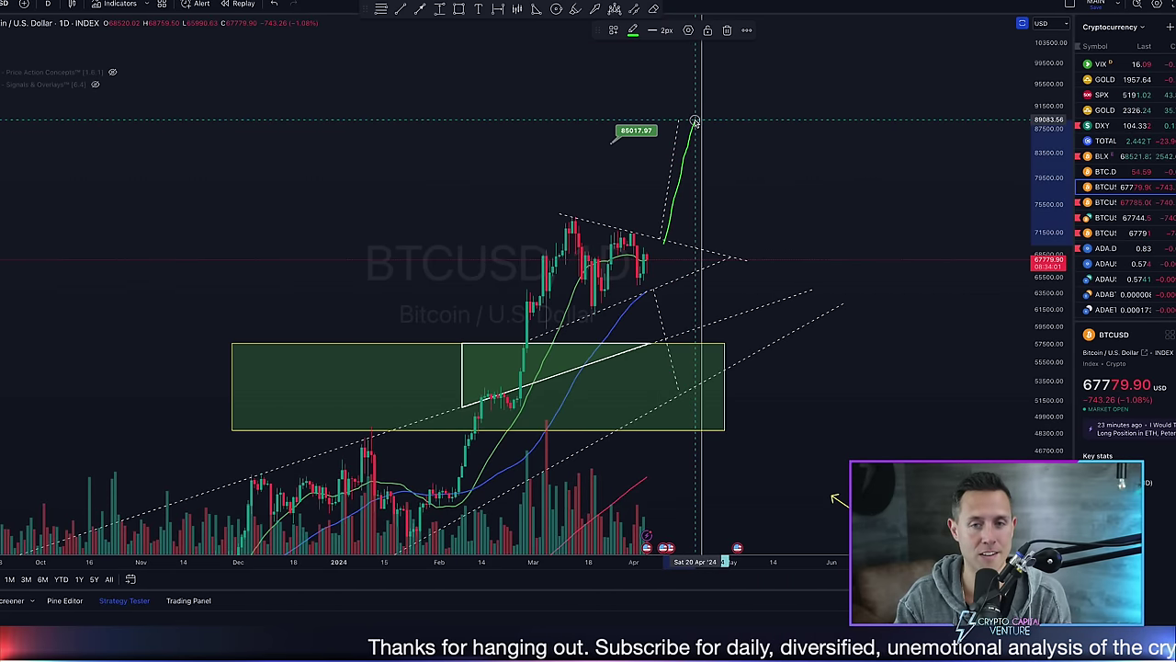
key("Delete")
left_click_drag(594, 144, 706, 147)
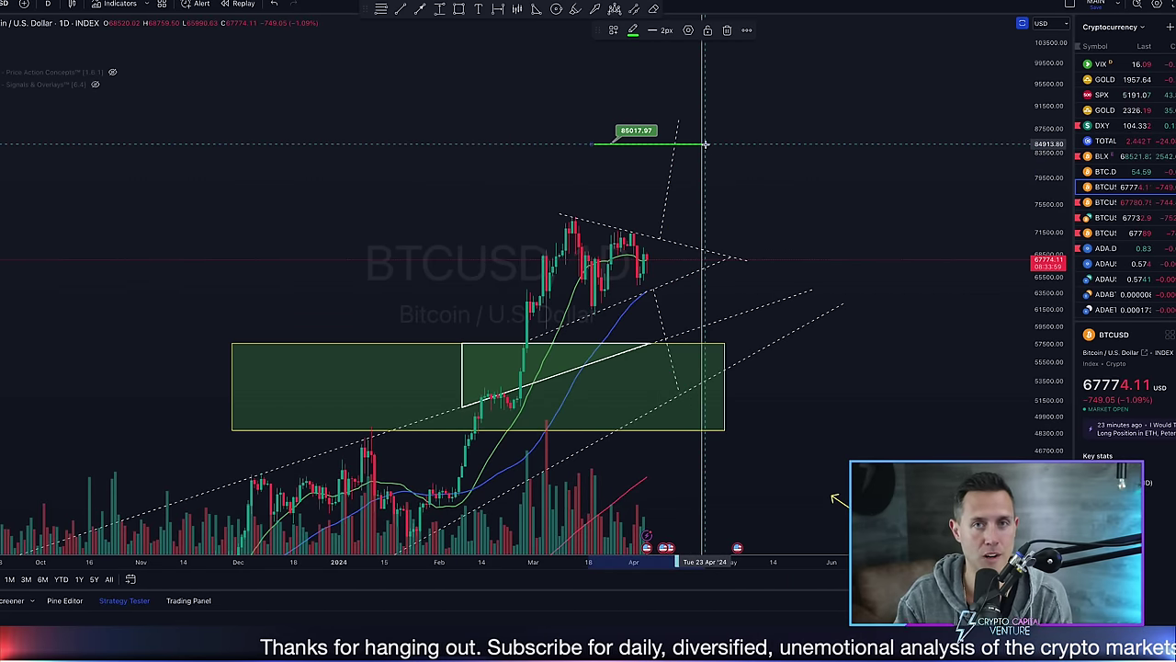
key("Delete")
scroll(691, 215, "down", 4)
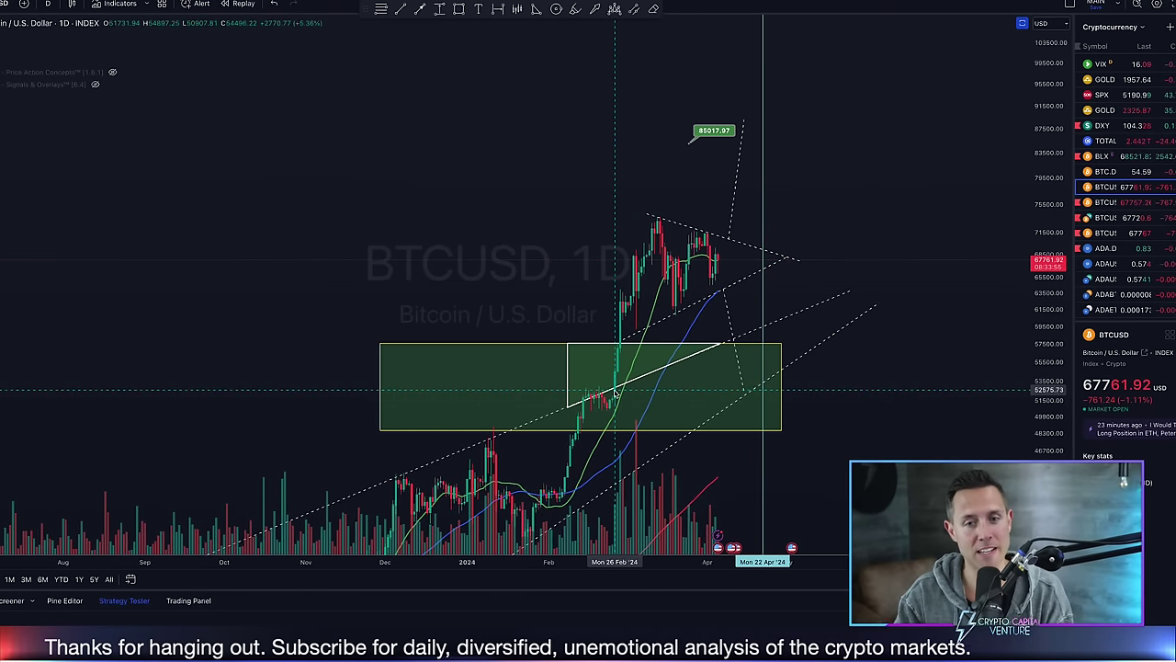
Trace the rally from late February to the March high and outline the triangle's two trendlines with brush strokes, deleting the outline.
mouse_move(614, 372)
left_mouse_down()
mouse_move(658, 228)
mouse_move(671, 219)
left_mouse_up()
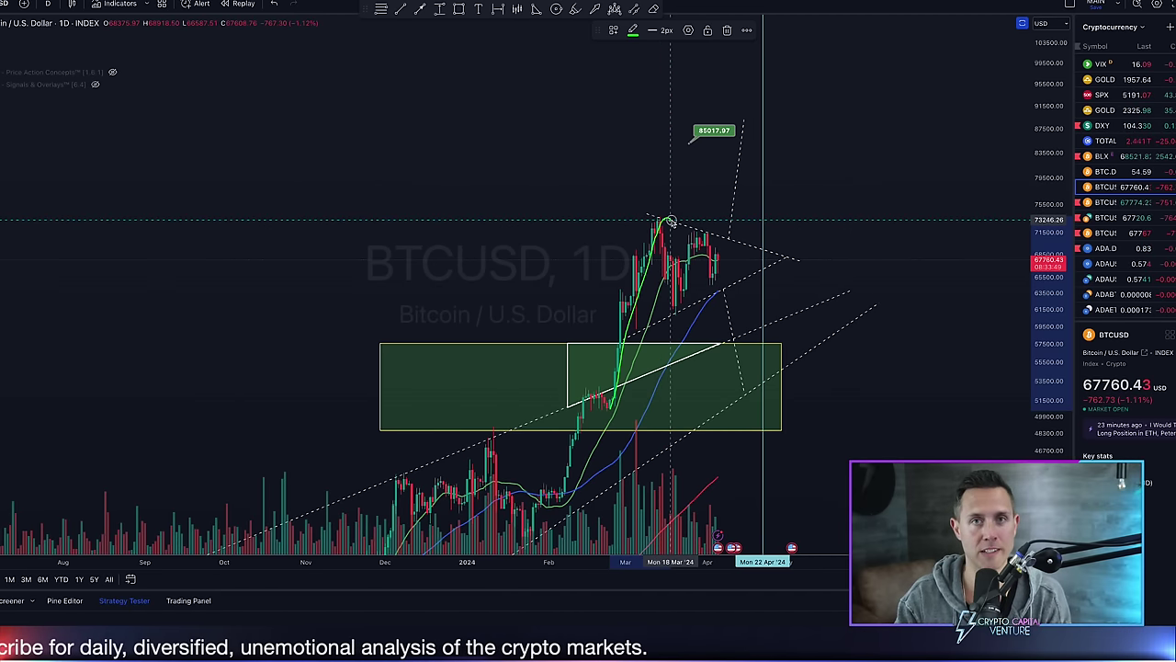
mouse_move(671, 221)
left_mouse_down()
mouse_move(700, 243)
mouse_move(755, 347)
left_mouse_up()
key("Delete")
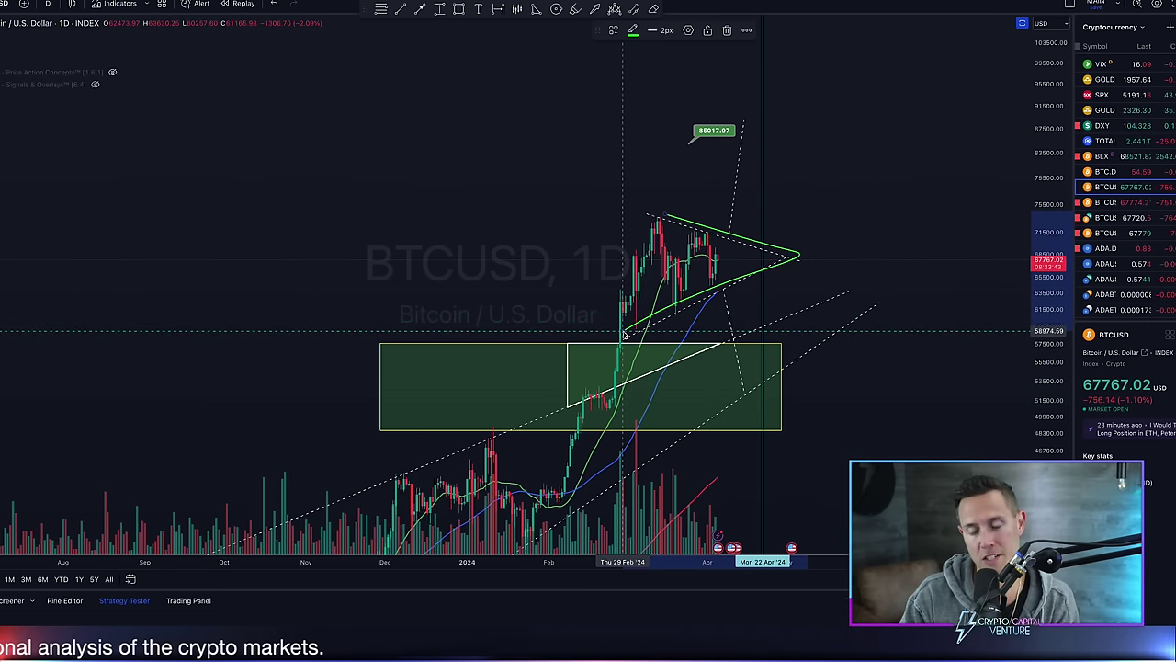
Trace the triangle's downside break to about 52,800 and the rising wedge's lower trendline with brush strokes, deleting each one.
left_click_drag(724, 287, 762, 394)
key("Delete")
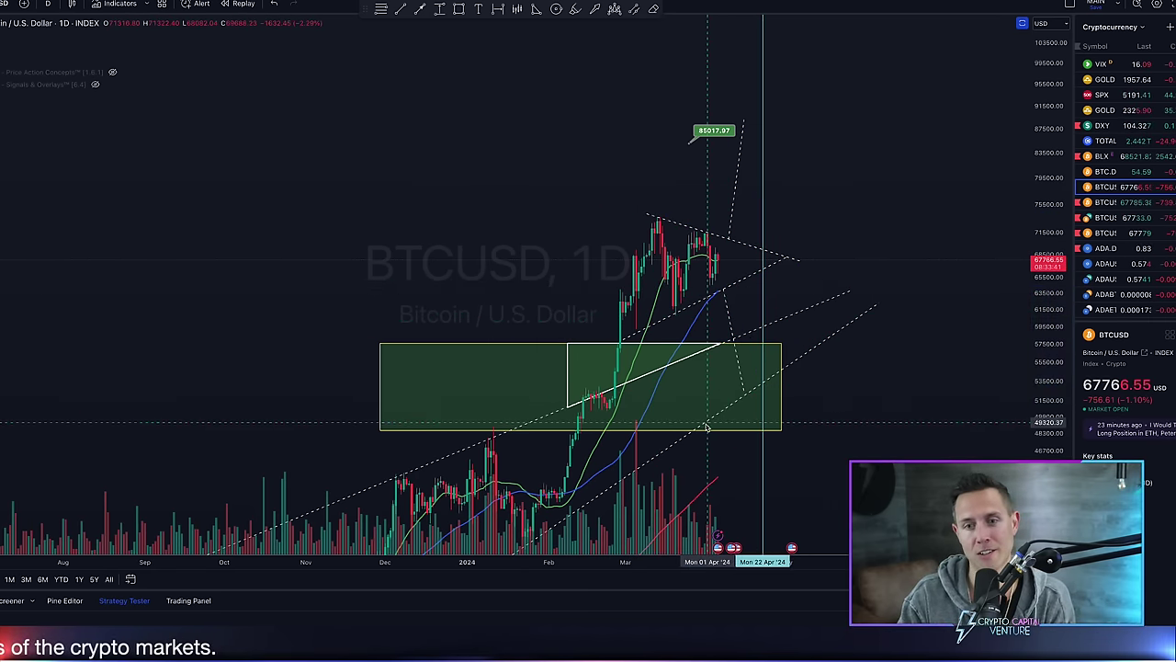
left_click_drag(705, 425, 858, 329)
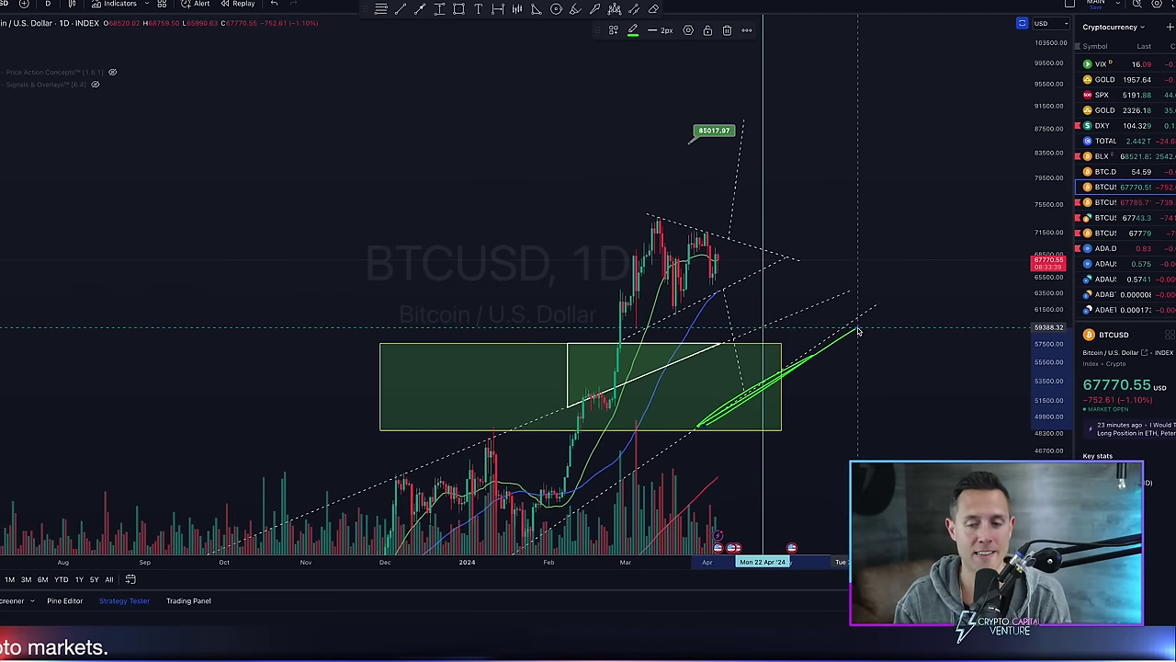
key("Delete")
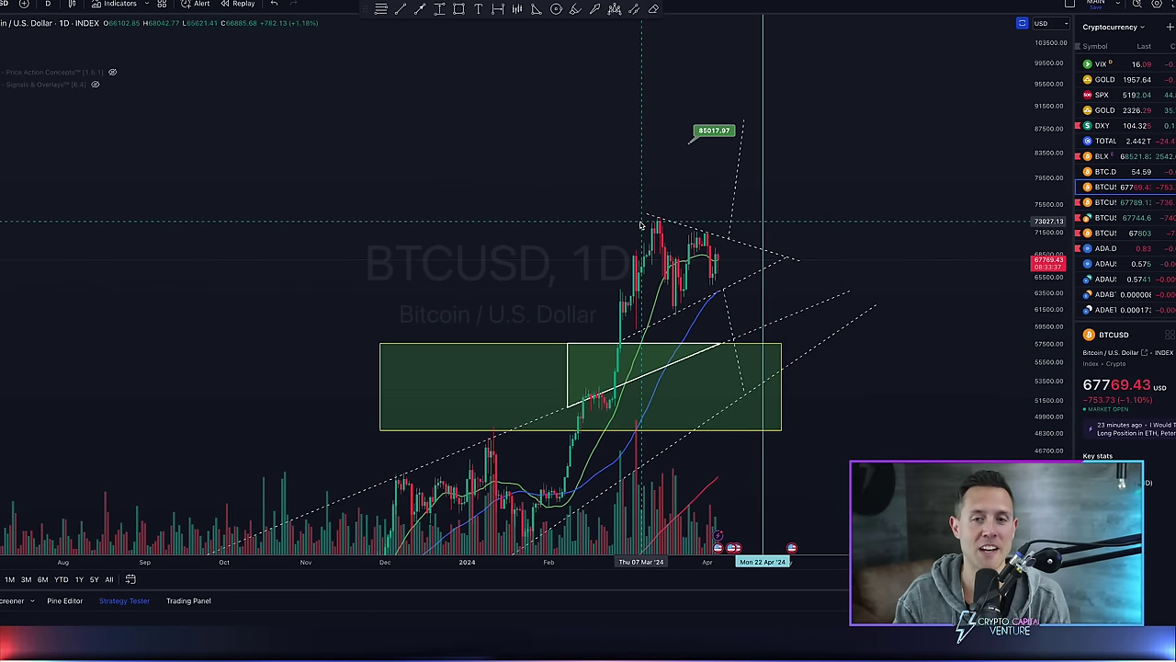
mouse_move(646, 220)
left_mouse_down()
mouse_move(714, 262)
mouse_move(749, 388)
left_mouse_up()
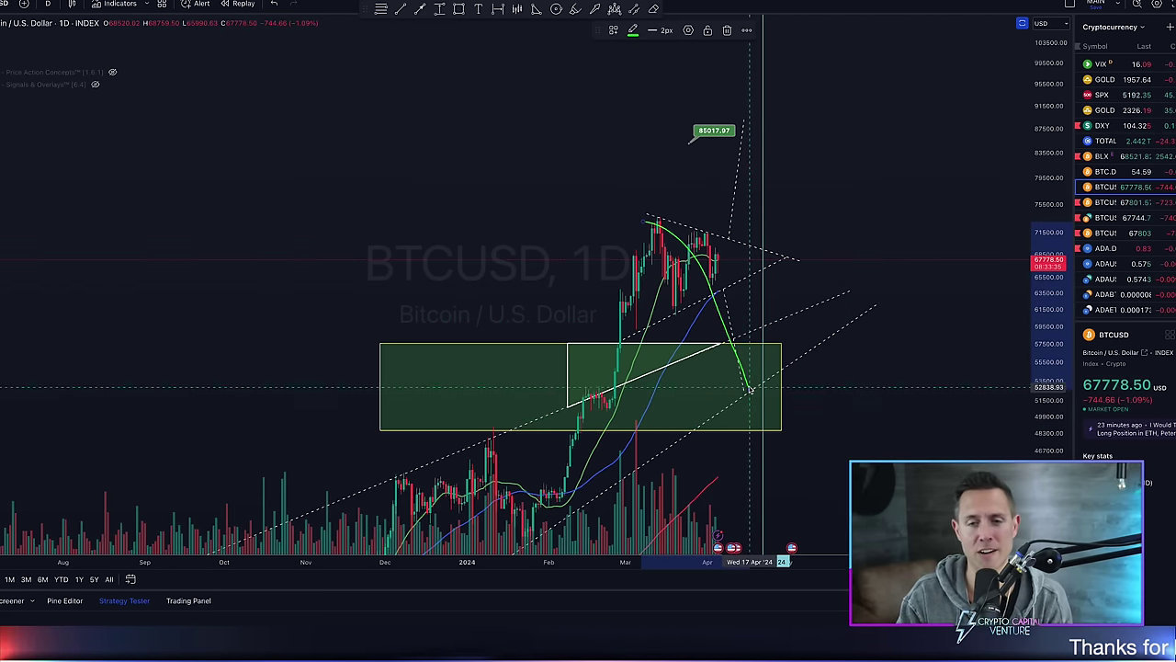
key("Delete")
Outline the rising wedge's two boundaries, delete the outline, and trace a decline from the current price through the wedge's lower trendline.
mouse_move(712, 344)
left_mouse_down()
mouse_move(801, 433)
mouse_move(687, 430)
mouse_move(861, 308)
mouse_move(763, 375)
left_mouse_up()
key("Delete")
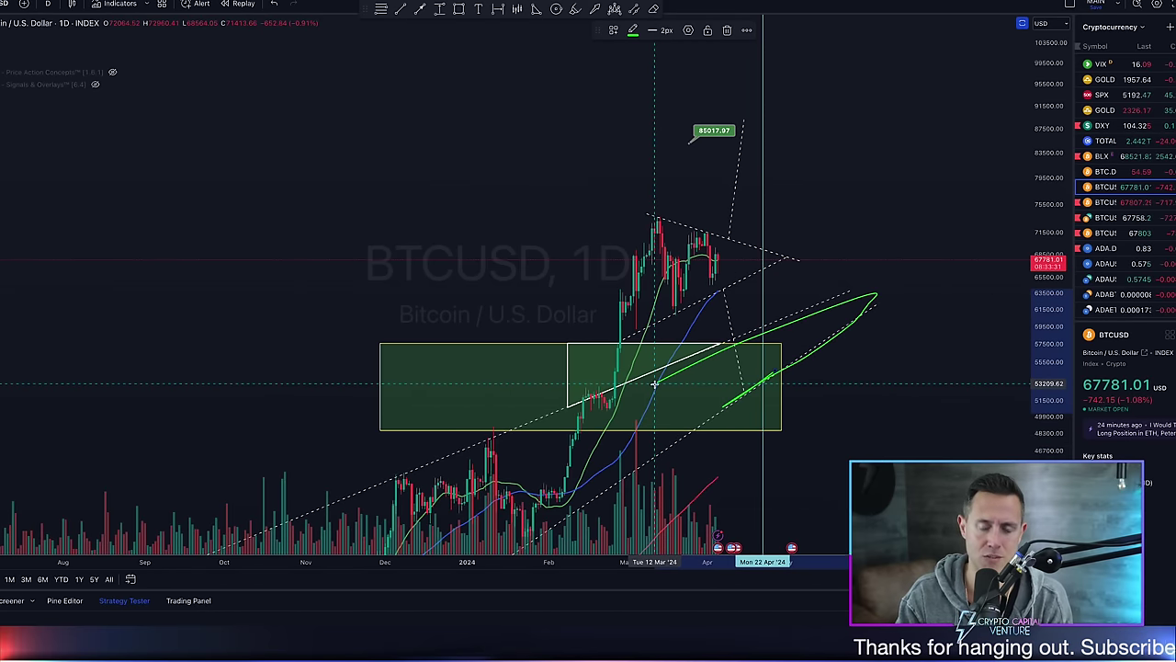
key("Delete")
left_click_drag(716, 262, 788, 386)
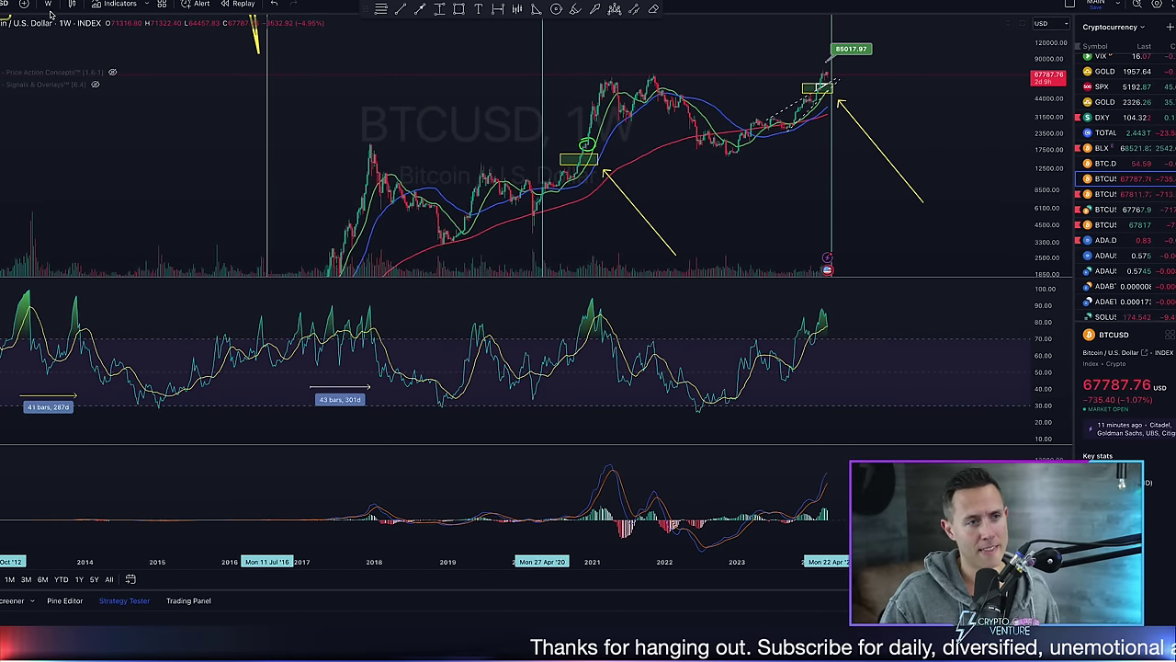
Maximize the weekly price pane and compare the highlighted price zones around the 2016, 2020 and 2024 halvings.
double_click(154, 180)
left_click_drag(243, 339, 554, 75)
scroll(666, 259, "up", 3)
left_click(593, 360)
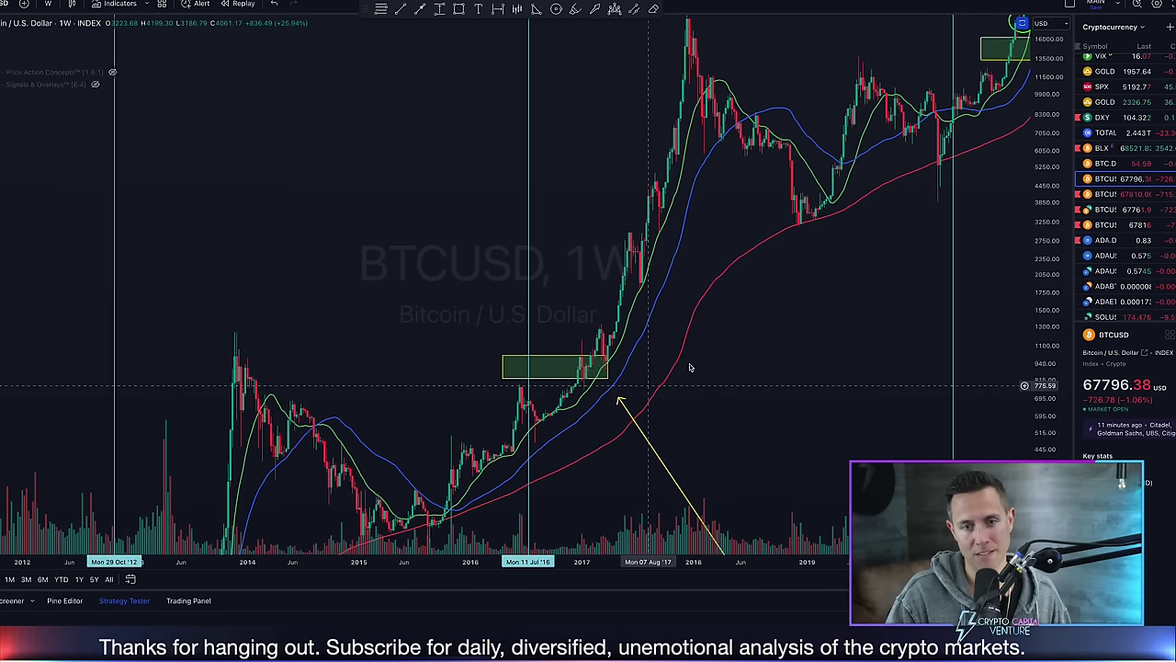
scroll(688, 368, "right", 10)
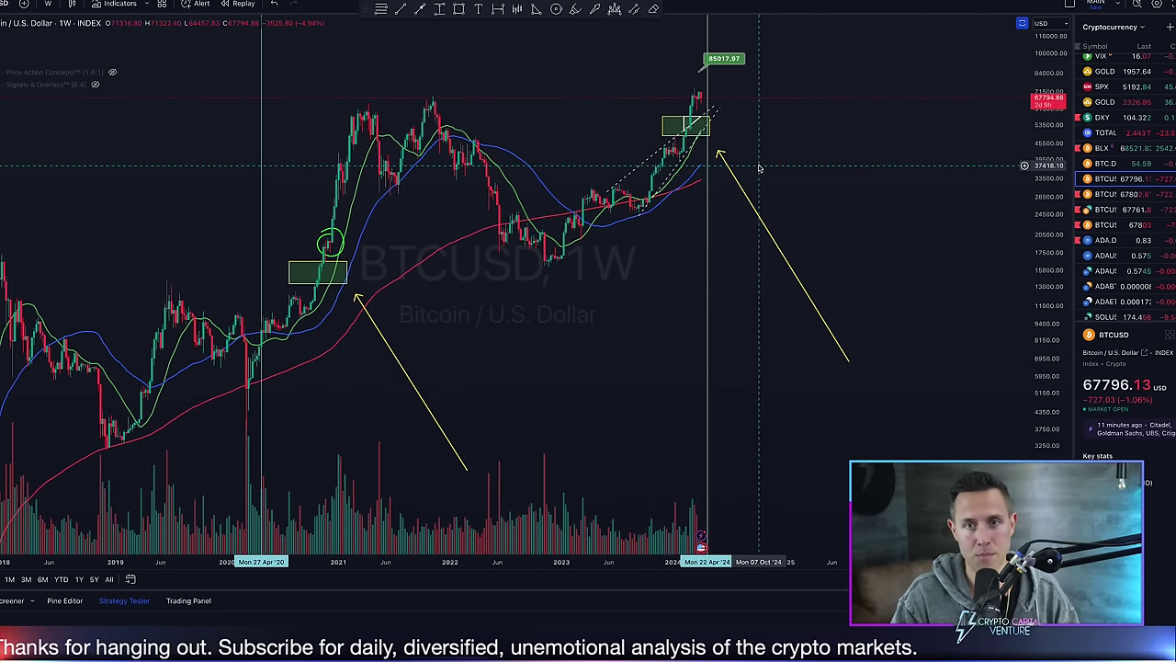
scroll(837, 258, "up", 5)
scroll(914, 260, "up", 4)
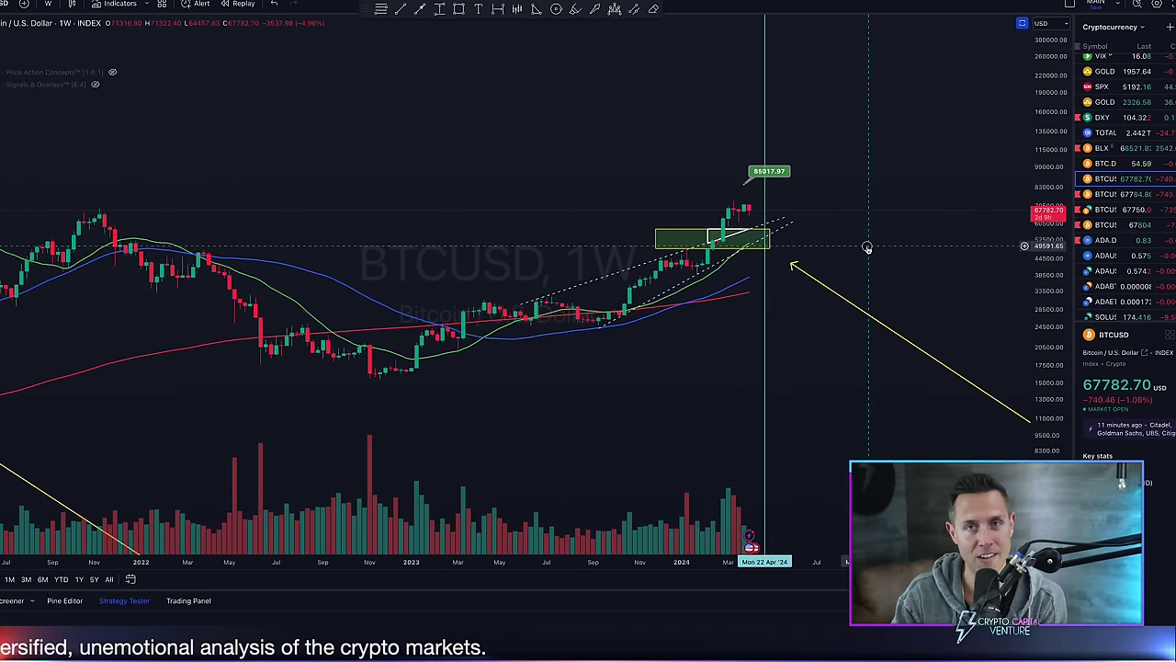
left_click_drag(869, 247, 816, 287)
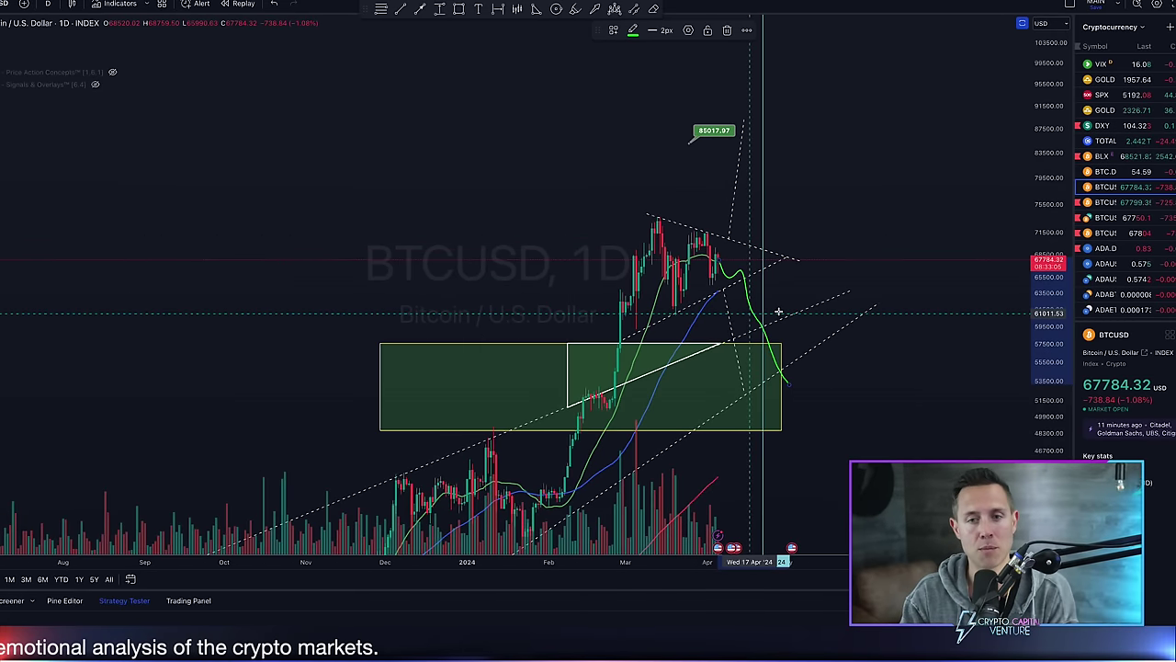
Delete the projected decline on the daily chart, and trace an upside breakout from the triangle to about 91,000, deleting that stroke too.
scroll(813, 334, "up", 1)
scroll(814, 334, "up", 1)
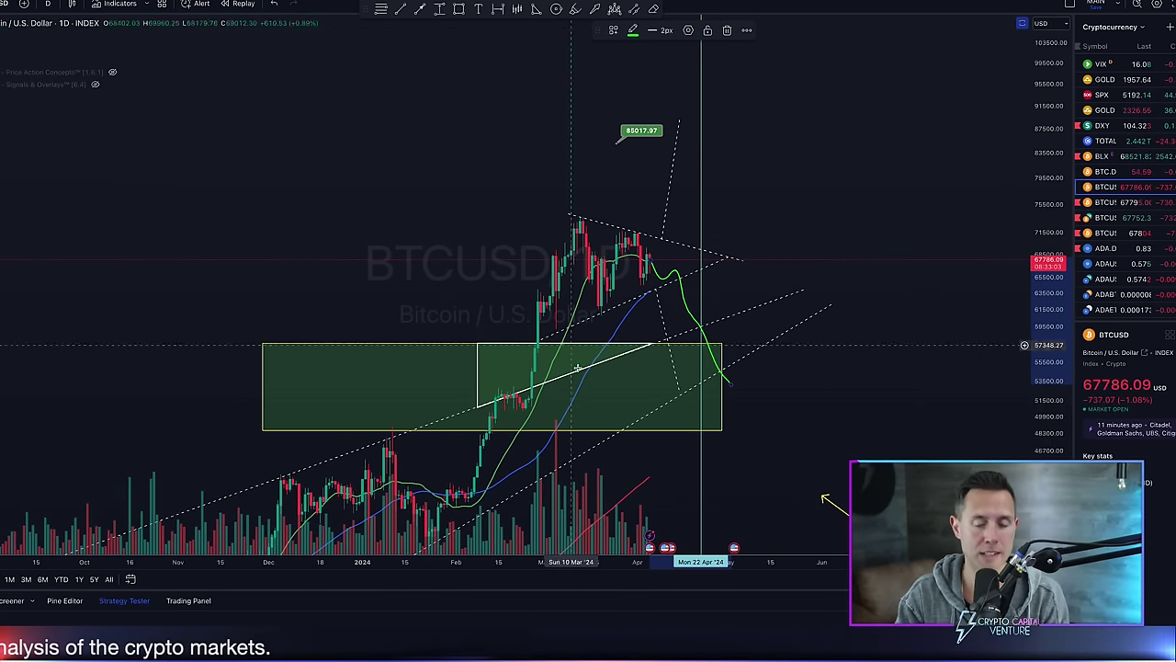
key("Delete")
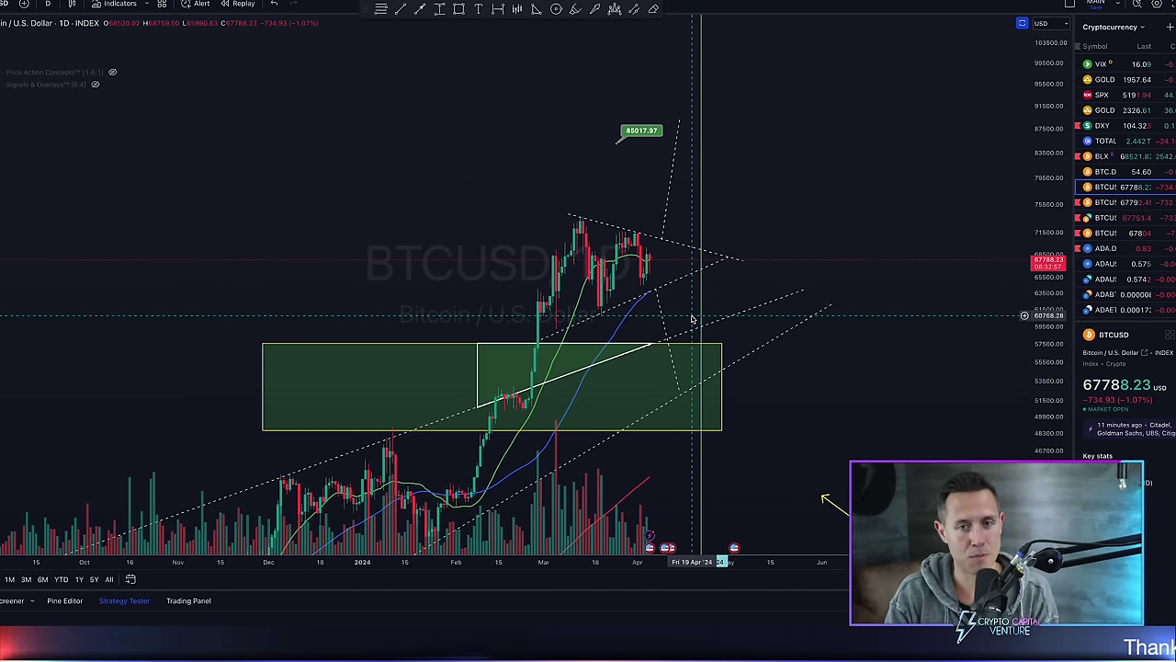
scroll(692, 317, "up", 3)
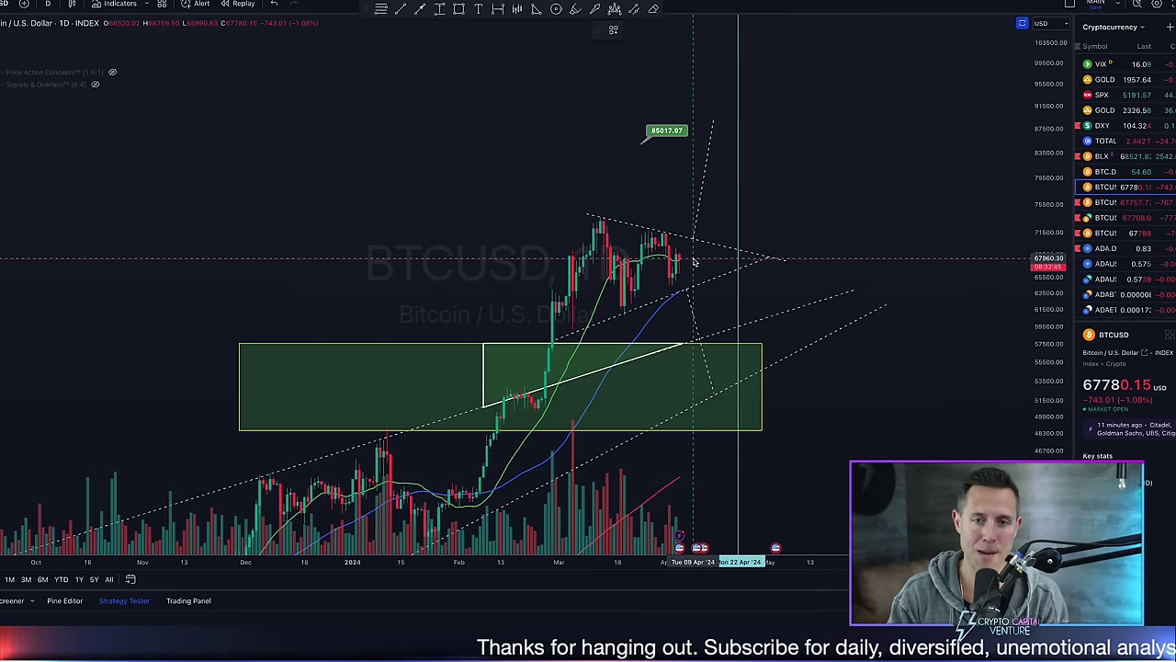
mouse_move(702, 250)
left_mouse_down()
mouse_move(738, 226)
mouse_move(794, 110)
left_mouse_up()
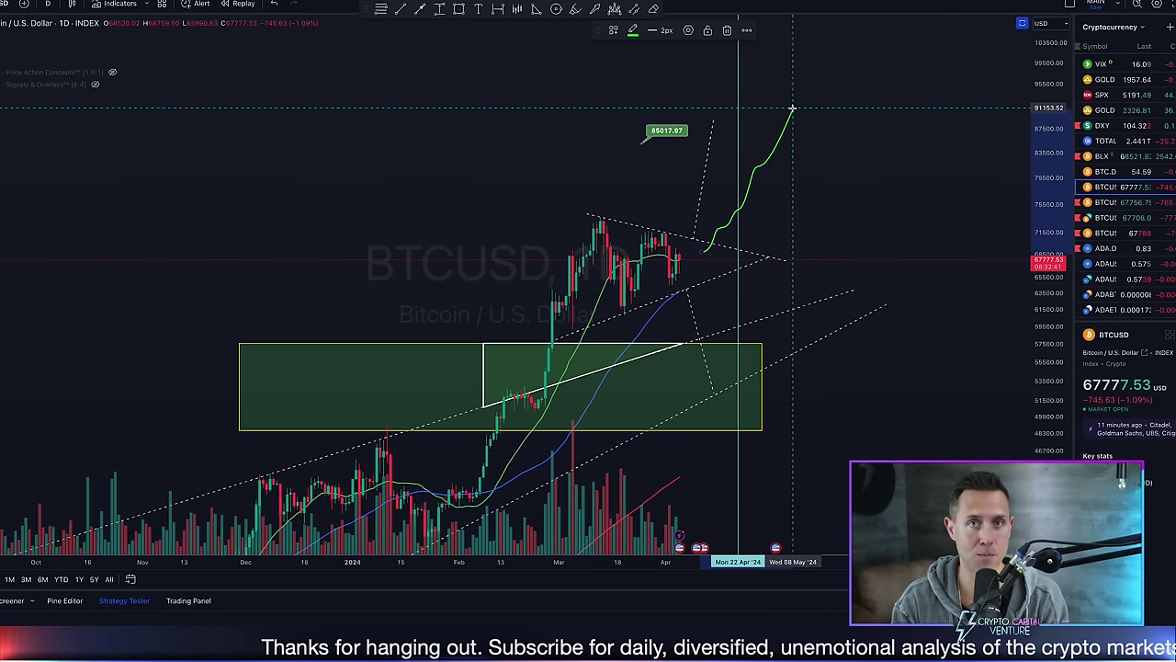
key("Delete")
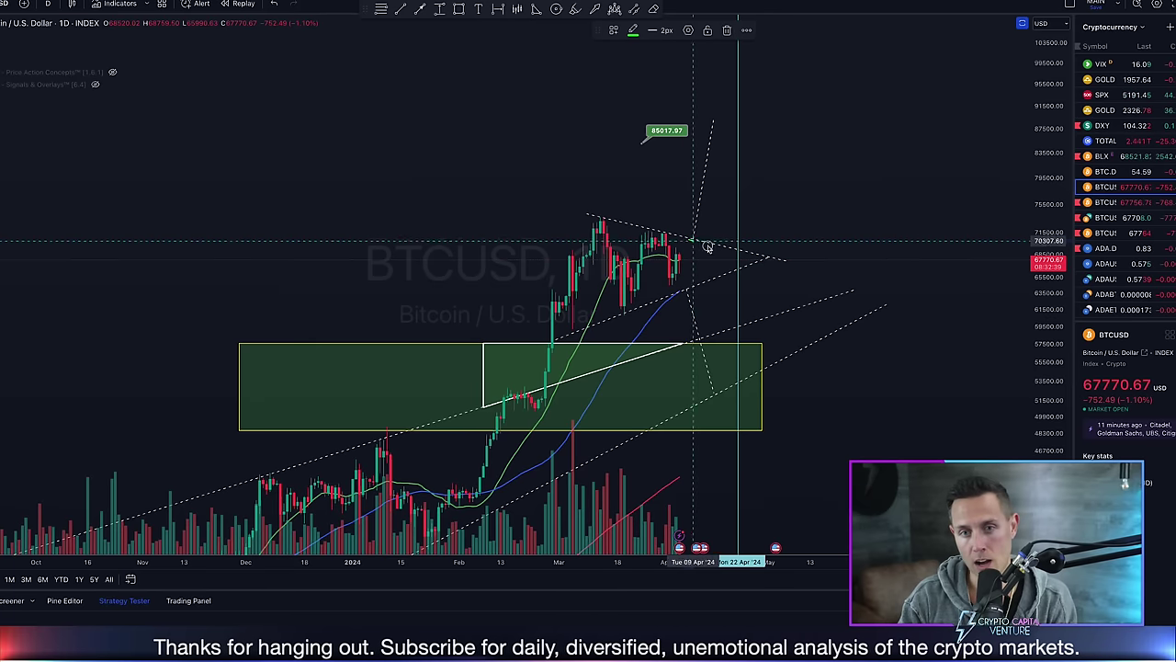
Mark the triangle's upper trendline near 70,300 and its lower trendline near 64,200 with short brush strokes, and remove both.
left_click_drag(709, 246, 691, 239)
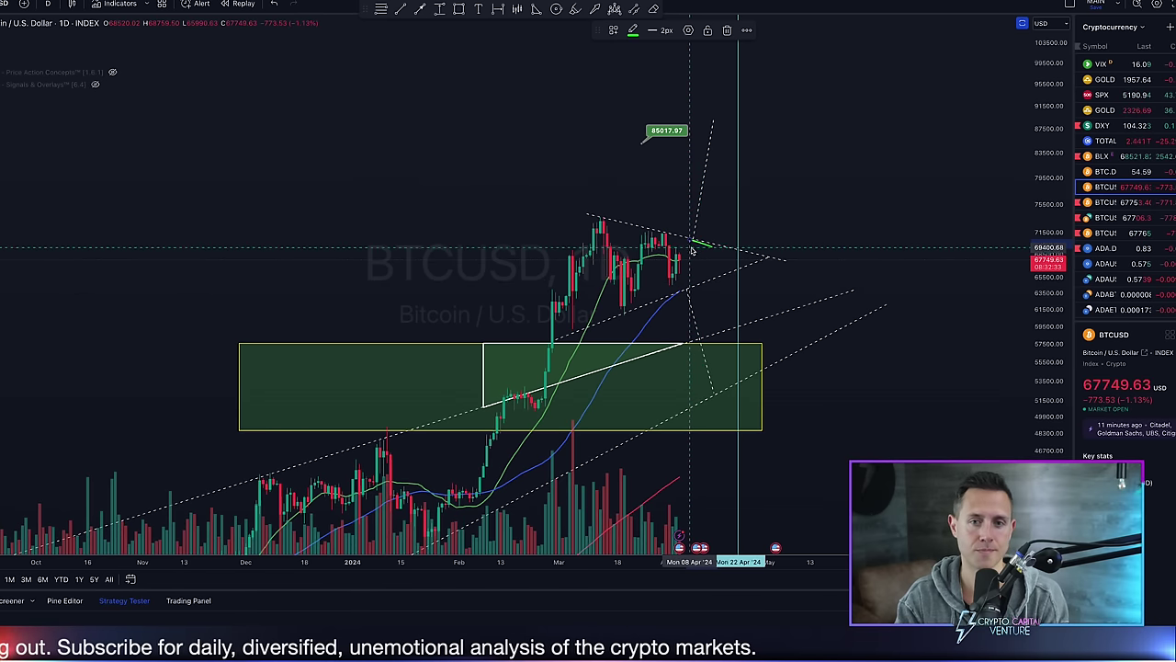
key("Delete")
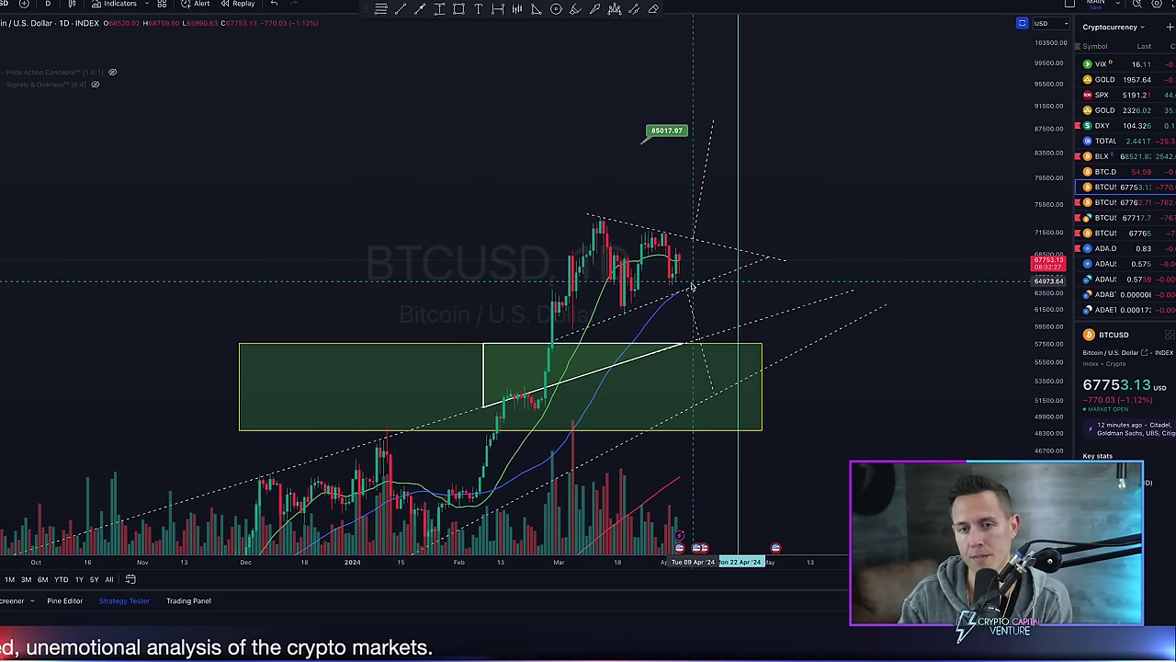
left_click_drag(684, 289, 697, 289)
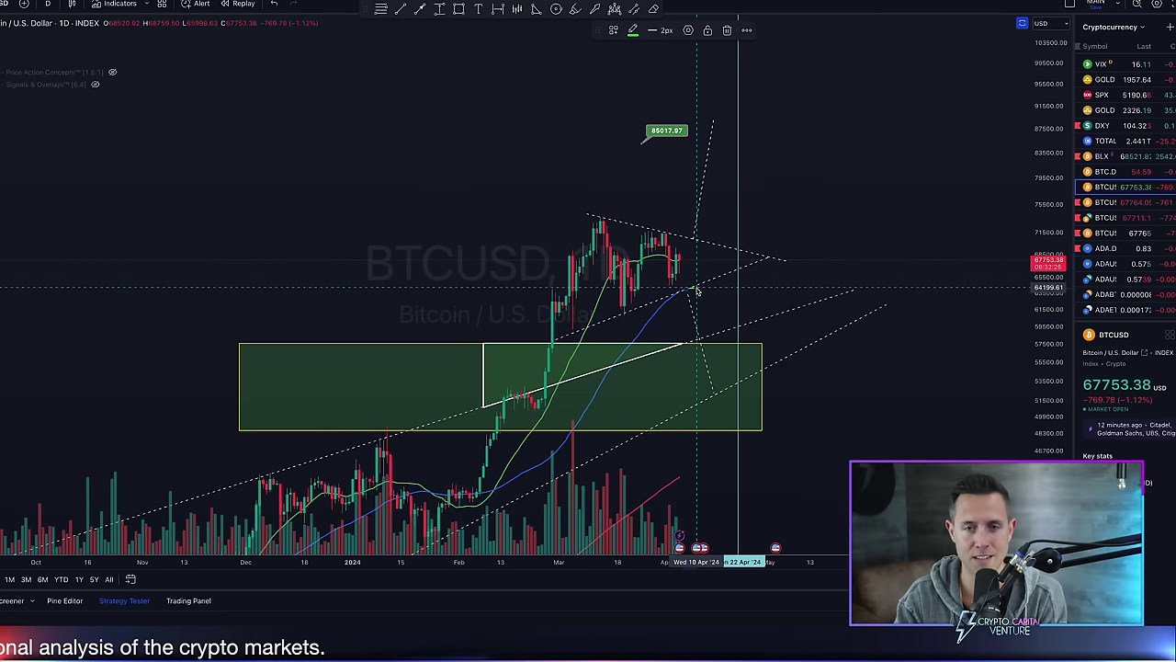
left_click(696, 287)
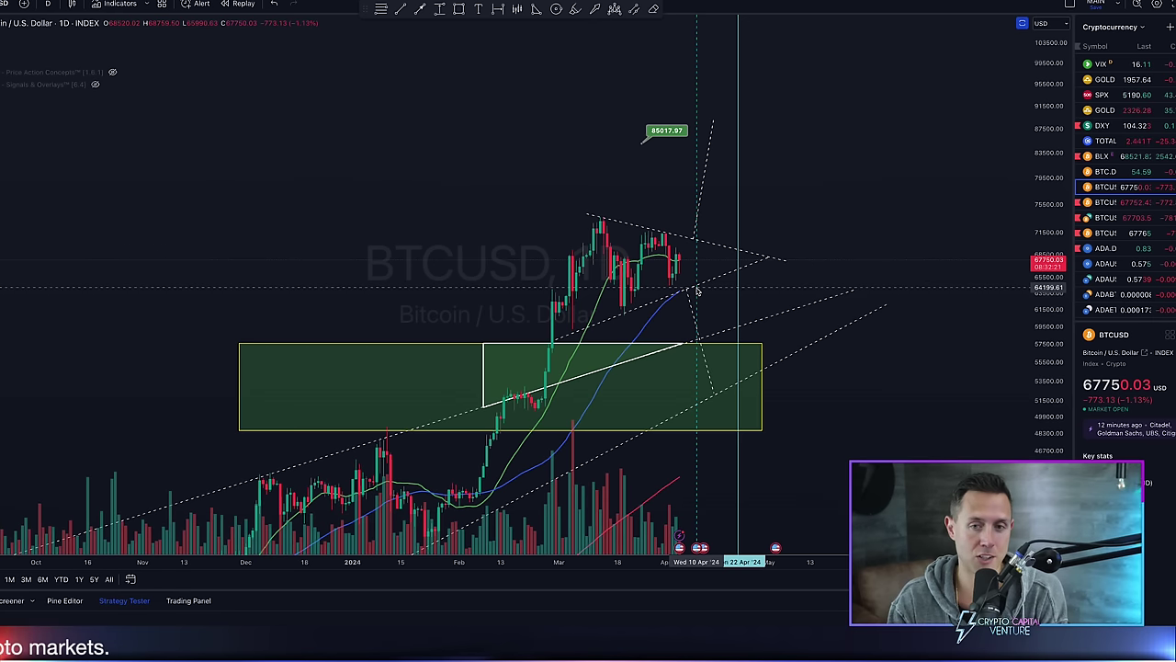
Trace a bounce from the current price to the triangle's upper trendline and back to its lower one, and delete the path.
left_click_drag(679, 261, 697, 241)
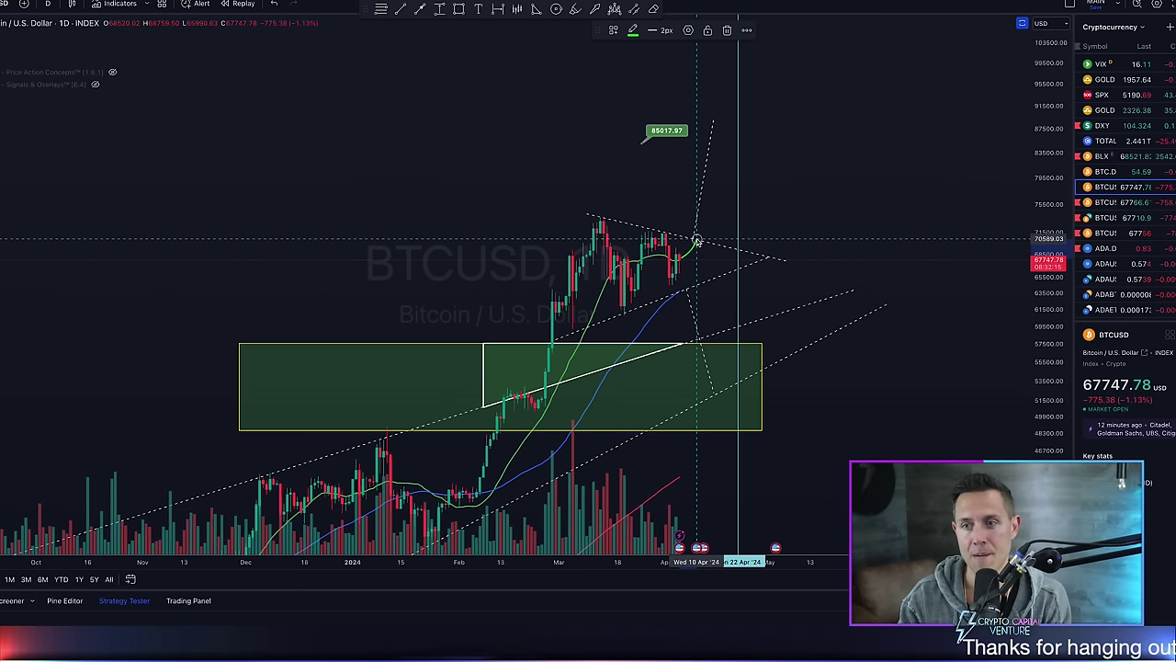
left_click_drag(697, 240, 713, 278)
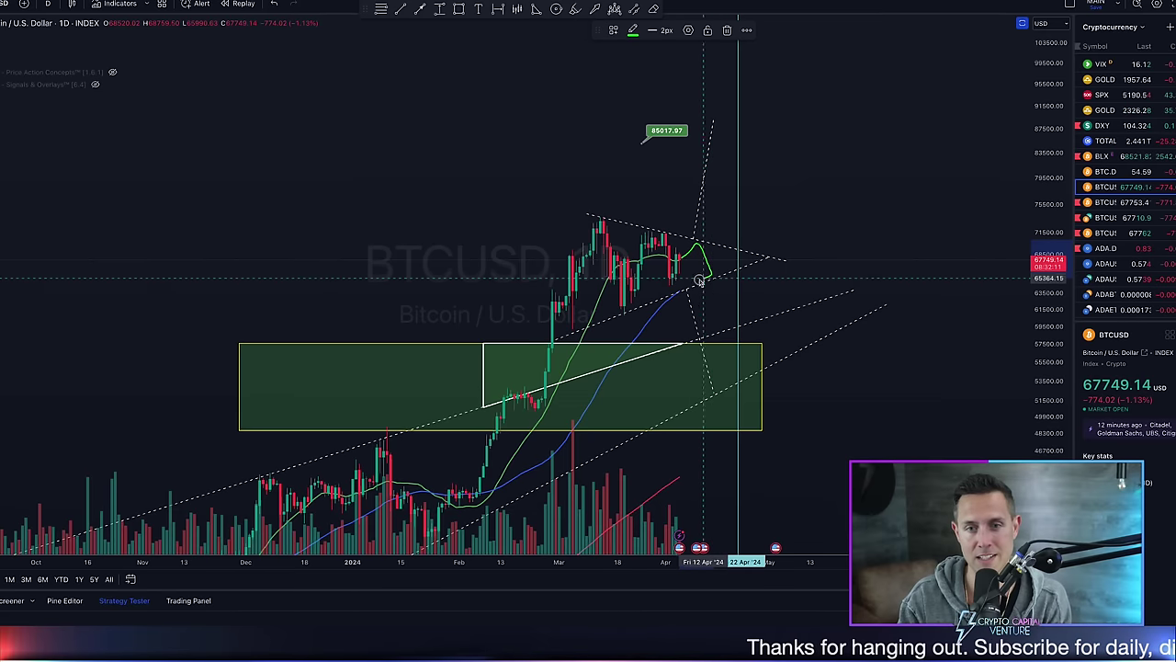
key("Delete")
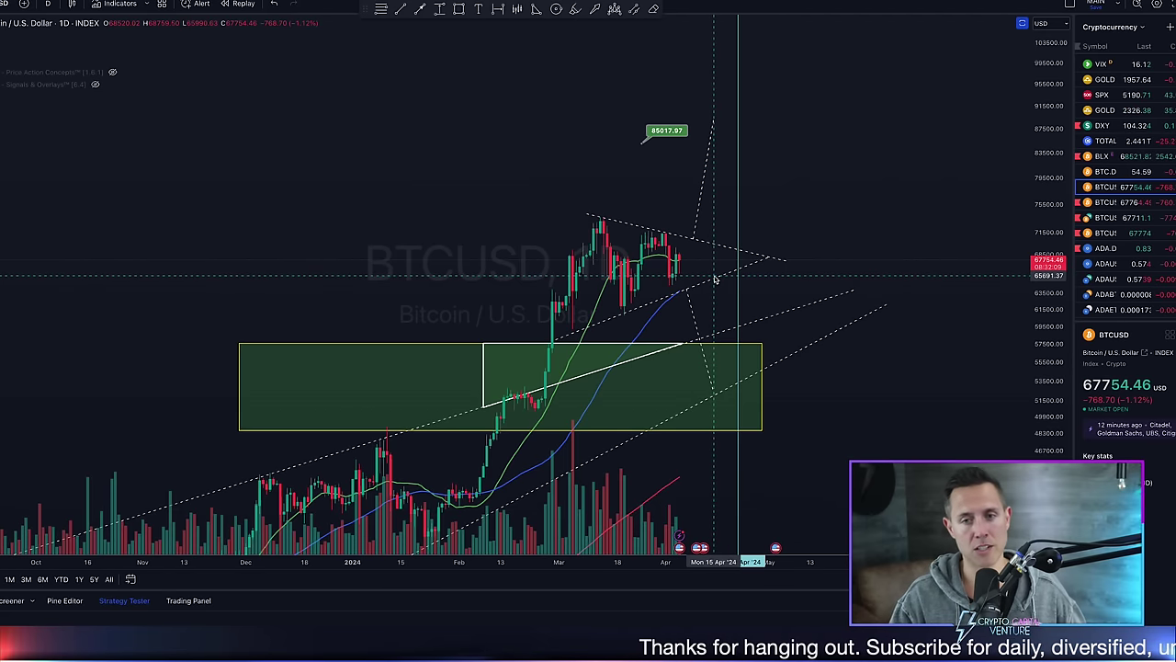
Mark 15 April and the 22 April halving date across the triangle with vertical brush strokes, deleting each one.
left_click_drag(714, 223, 716, 284)
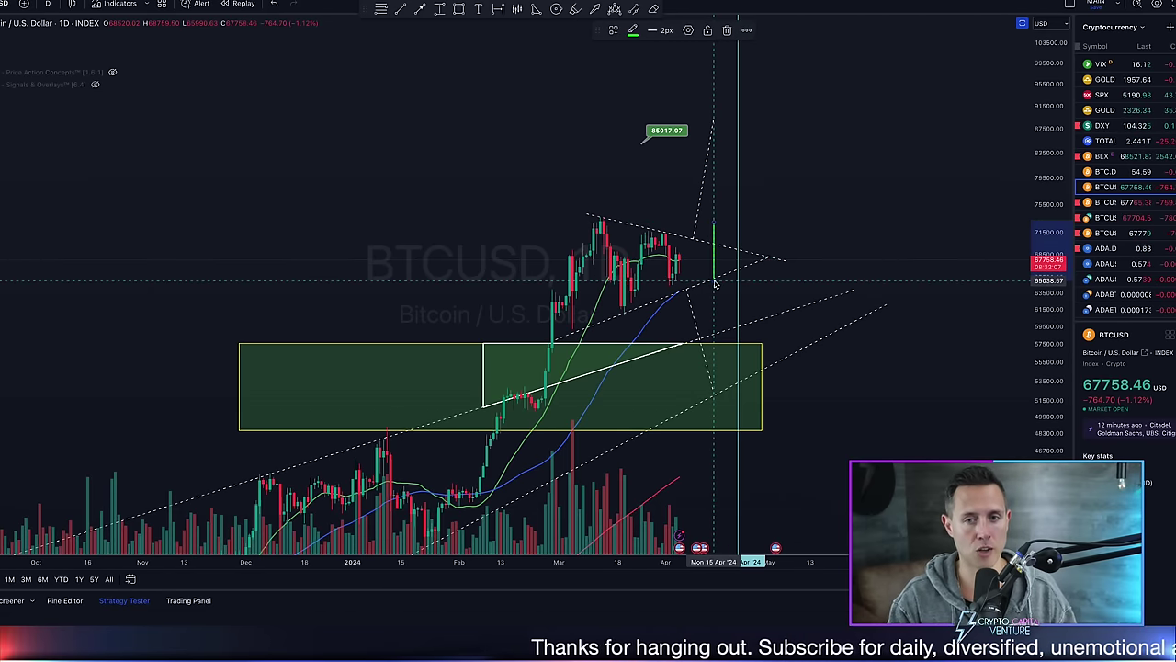
key("Delete")
left_click_drag(739, 203, 741, 311)
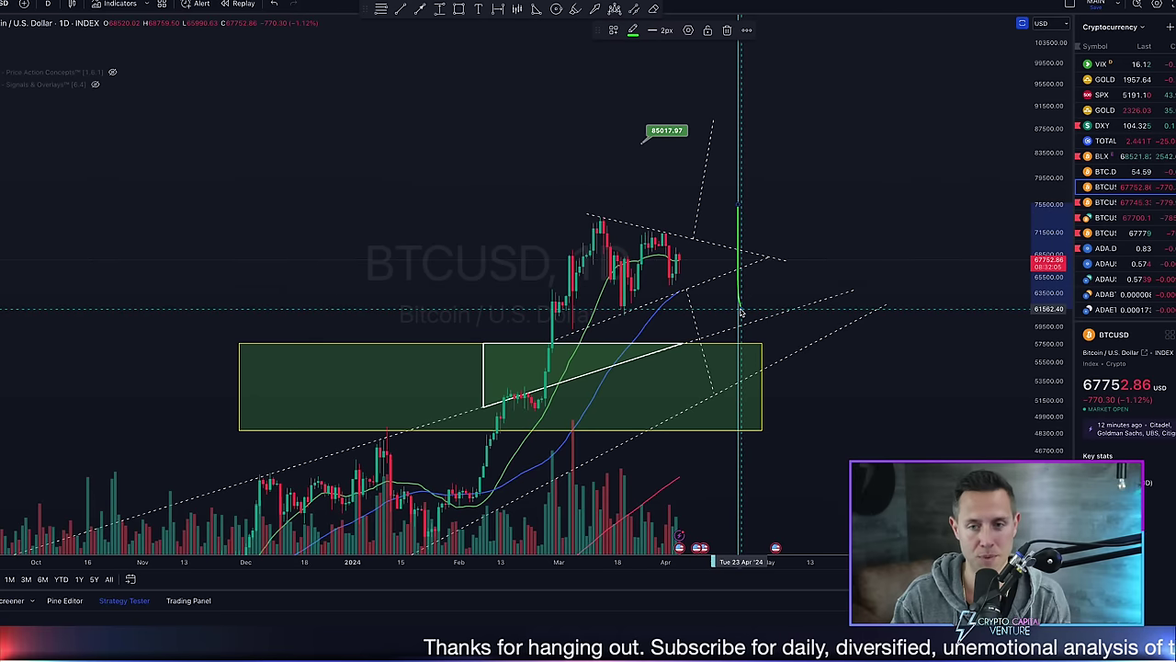
key("Delete")
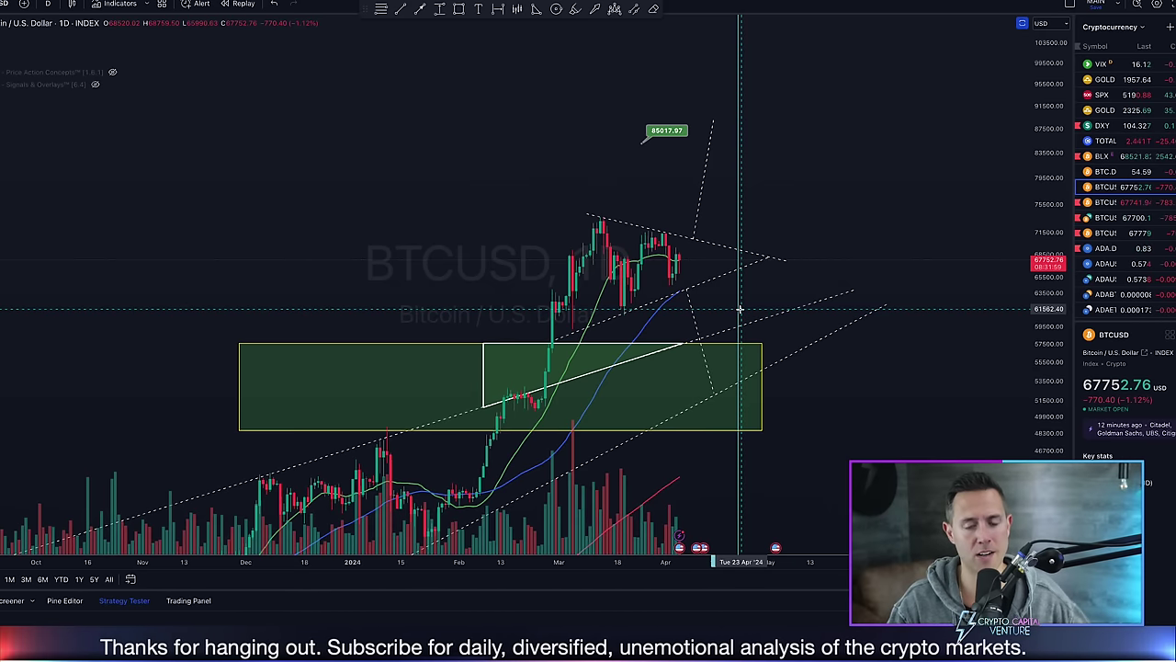
Trace a downside path to about 51,500 and an upside path to about 91,000 from the triangle, and undo both strokes.
left_click_drag(691, 259, 751, 401)
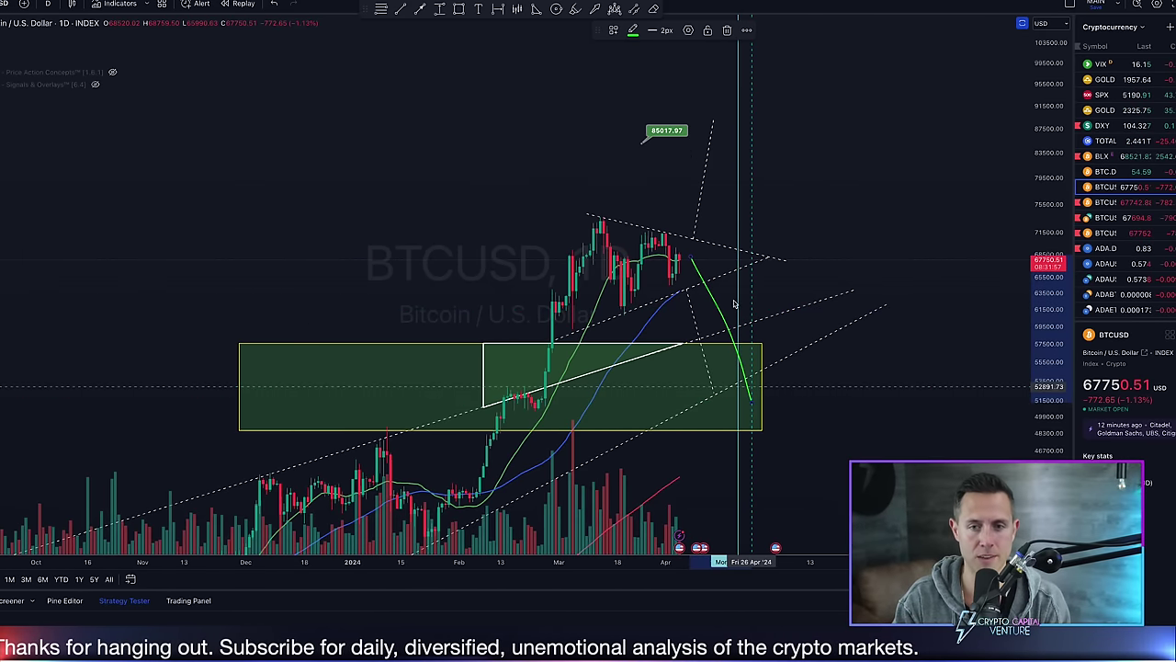
left_click_drag(703, 253, 780, 110)
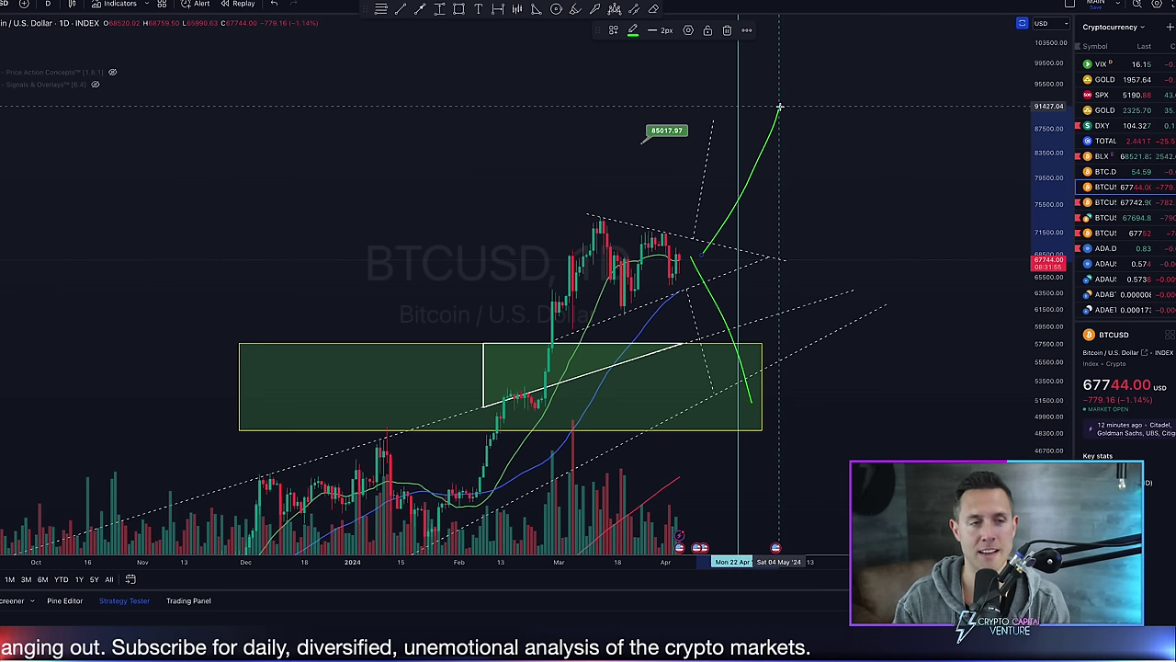
left_click(270, 4)
left_click(270, 5)
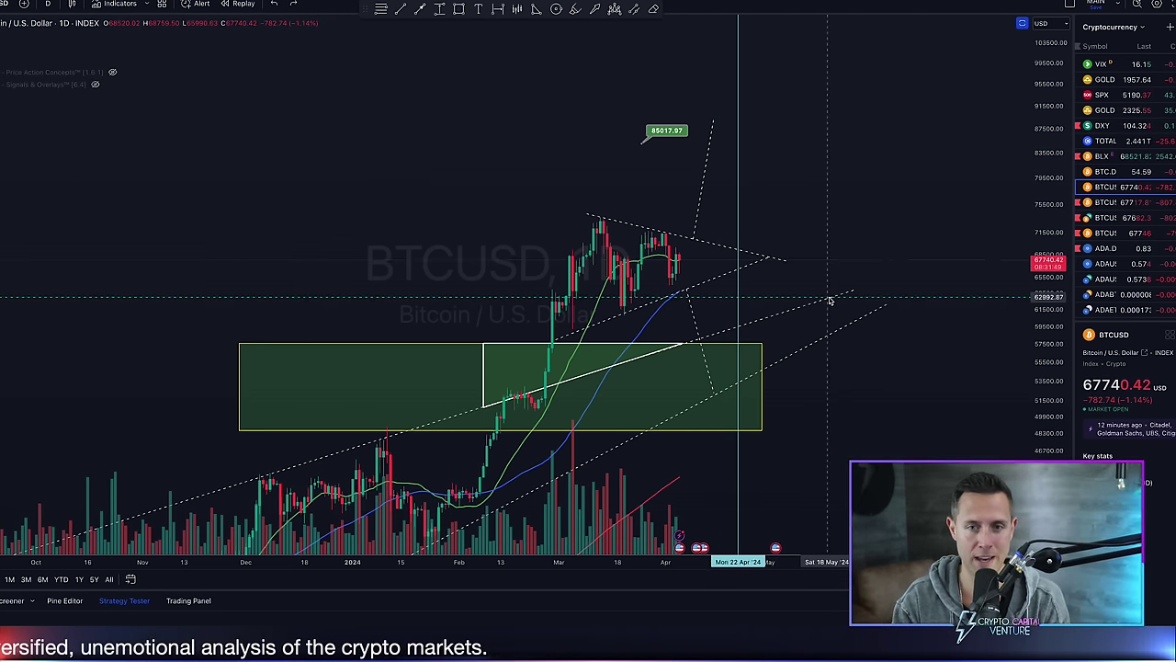
scroll(829, 297, "left", 1)
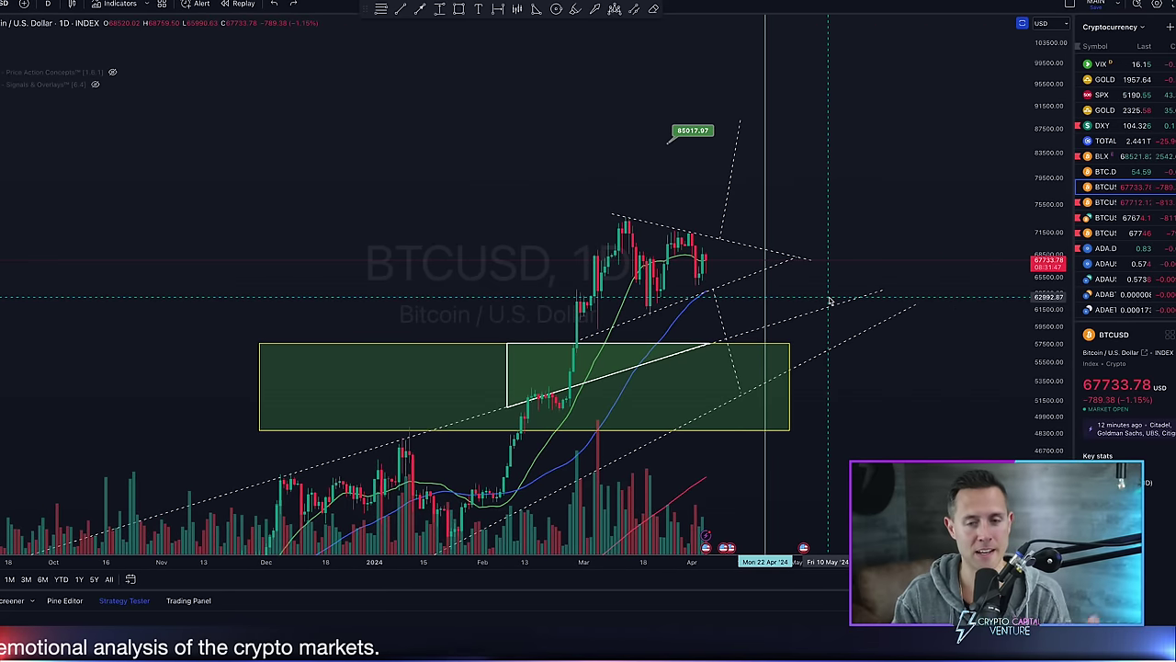